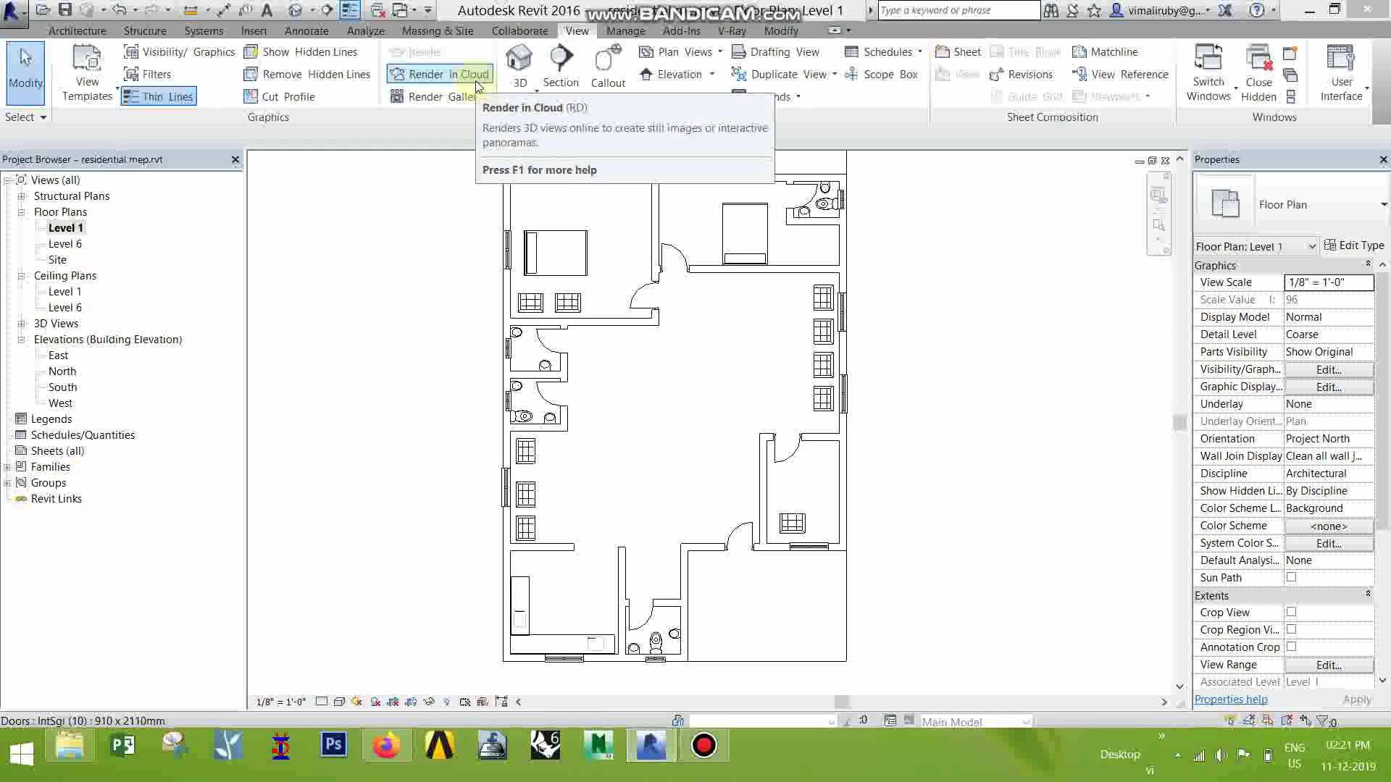
Check the network connection, then sign out of the Autodesk account from the InfoCenter menu
click(1199, 756)
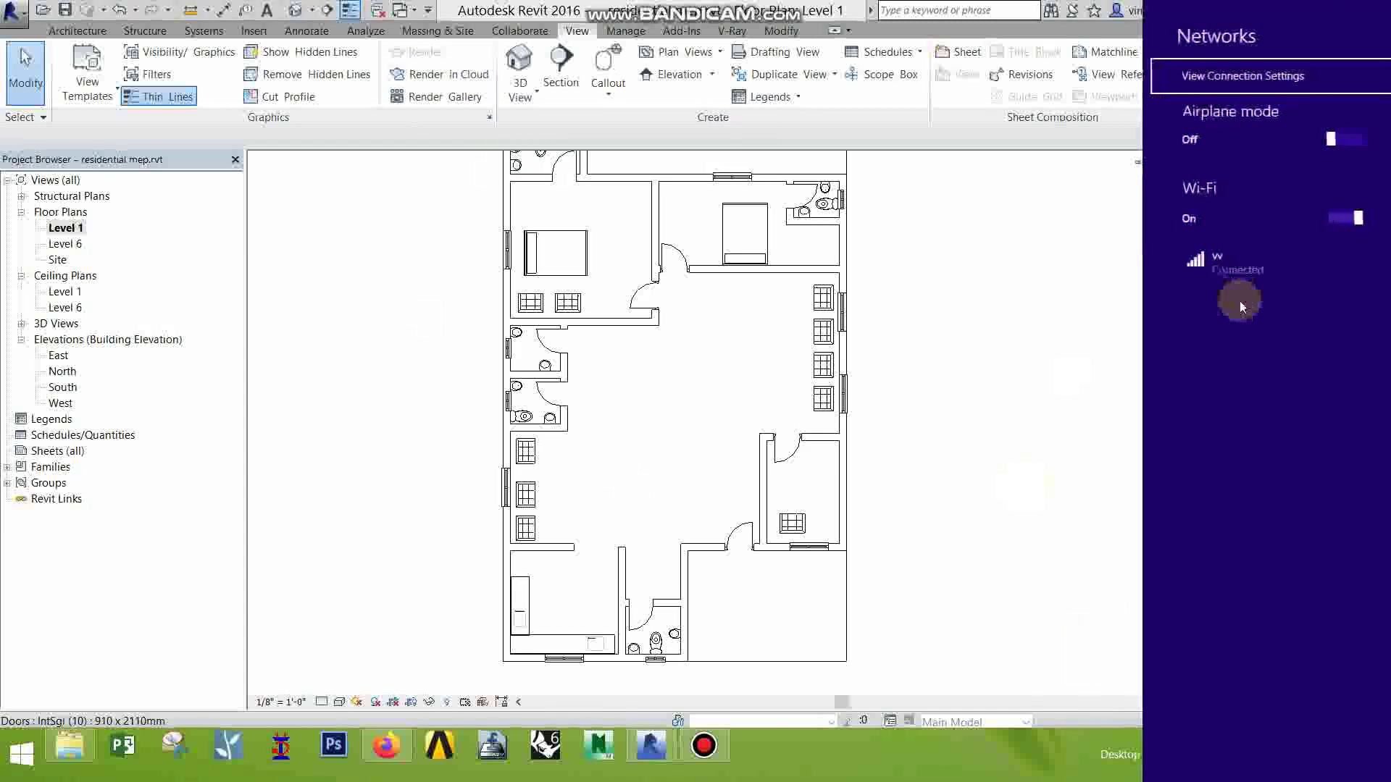
click(940, 322)
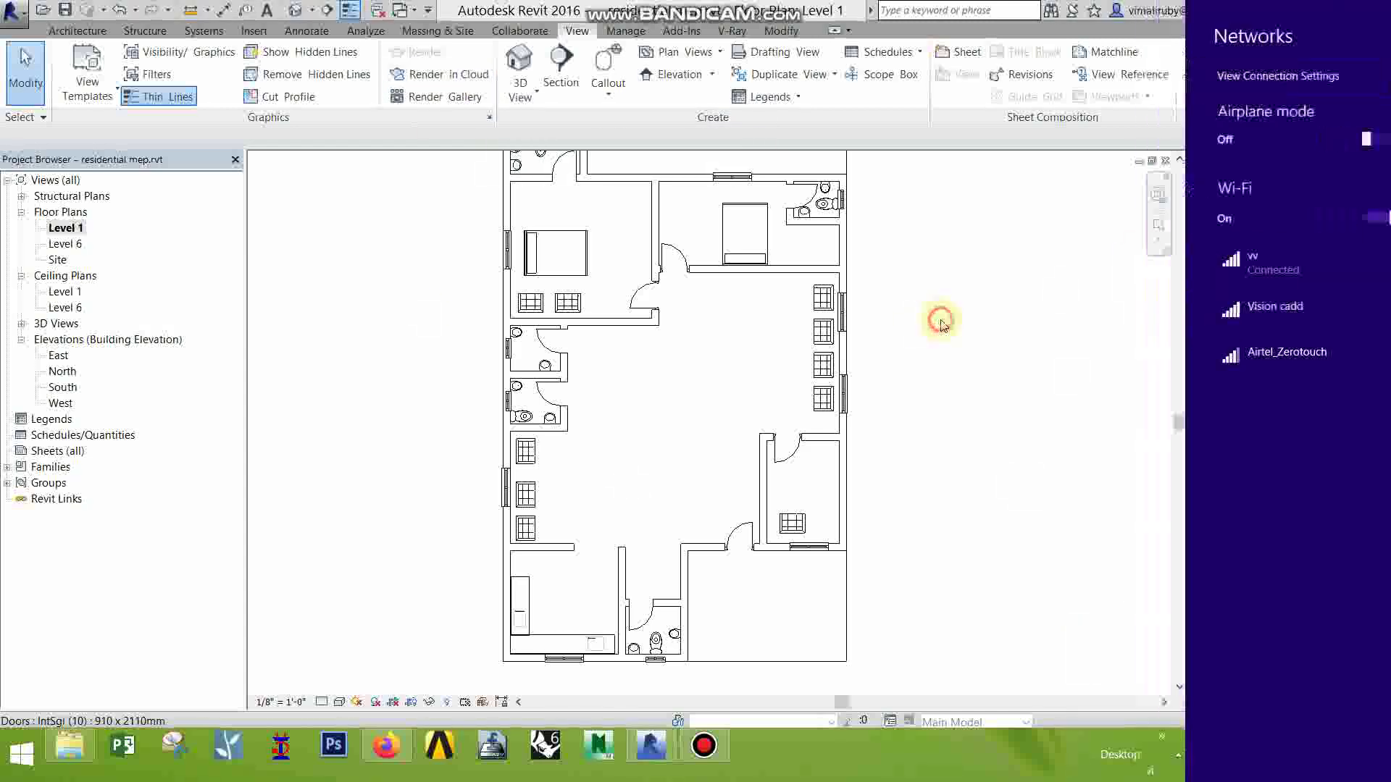
click(1119, 11)
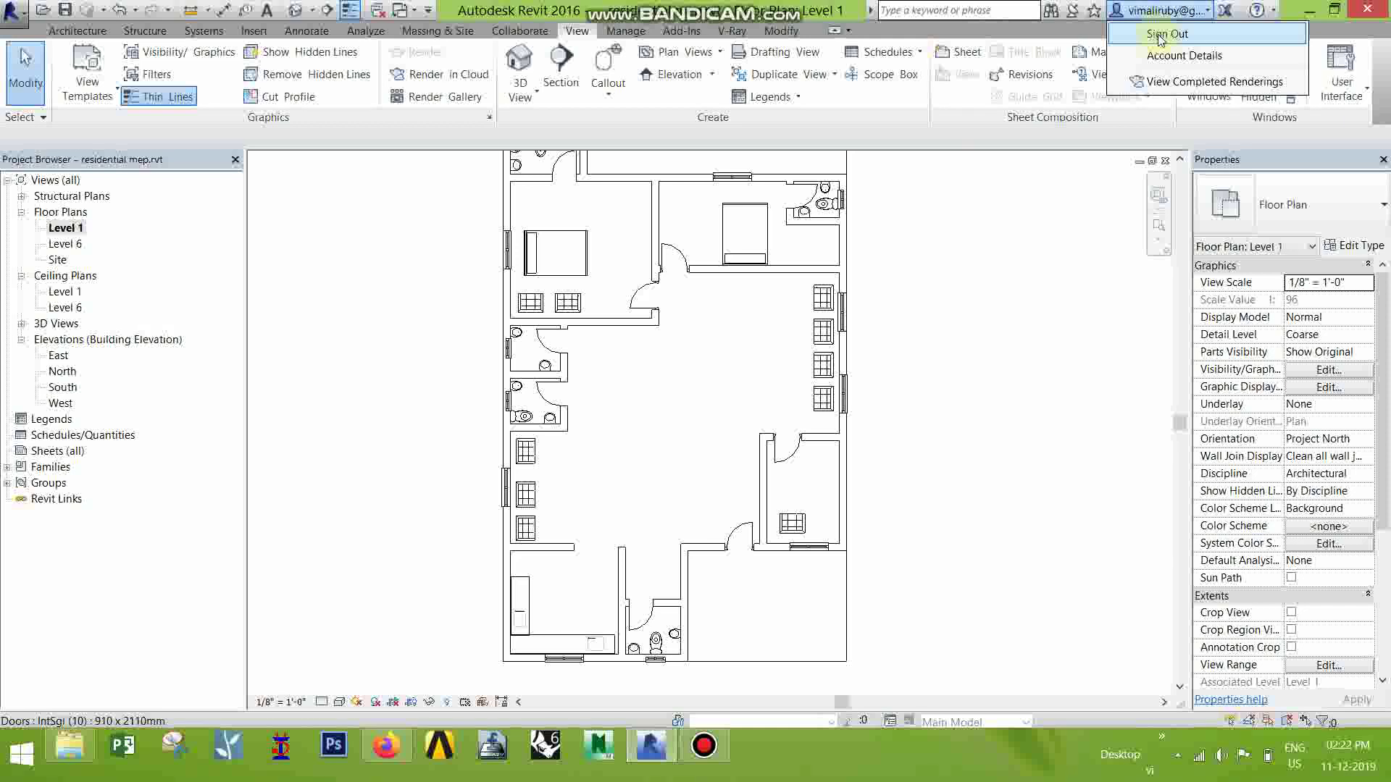
click(1152, 10)
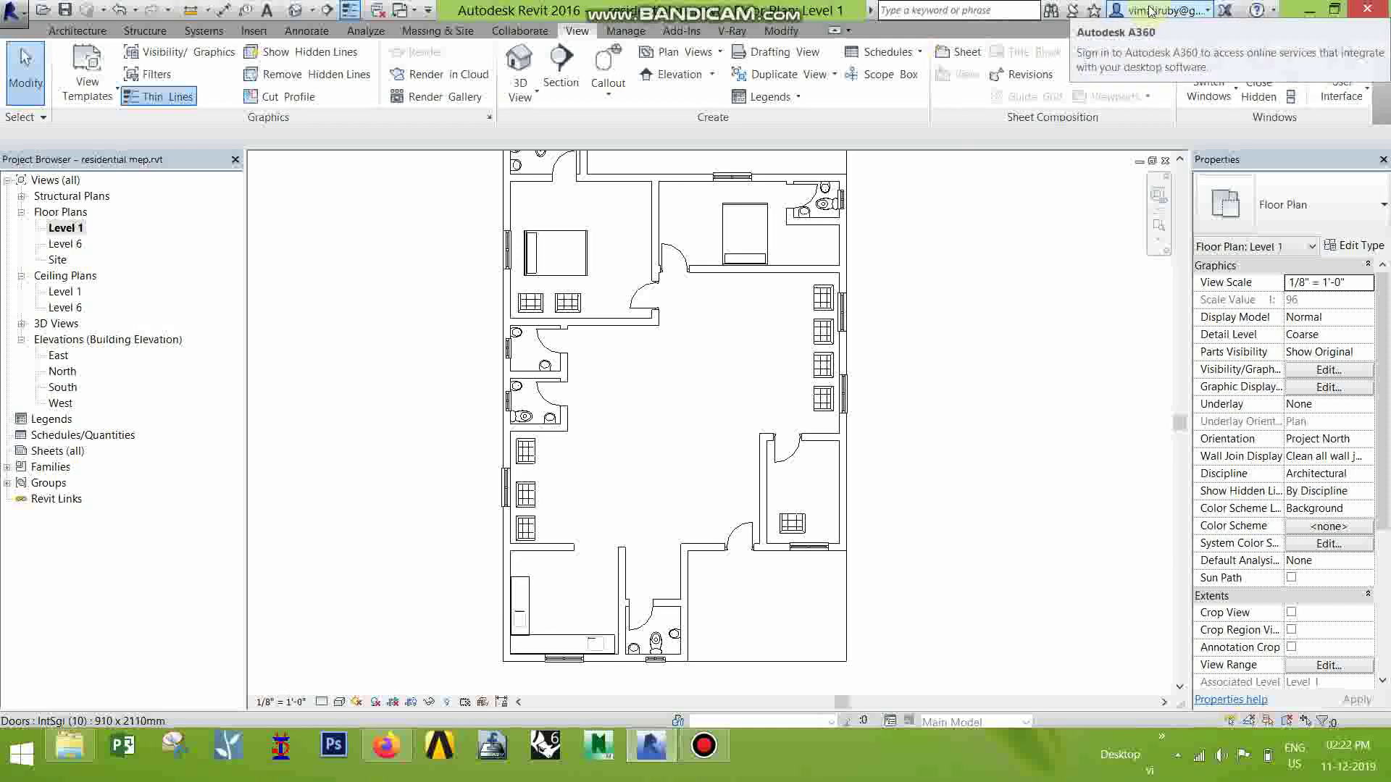
click(1155, 12)
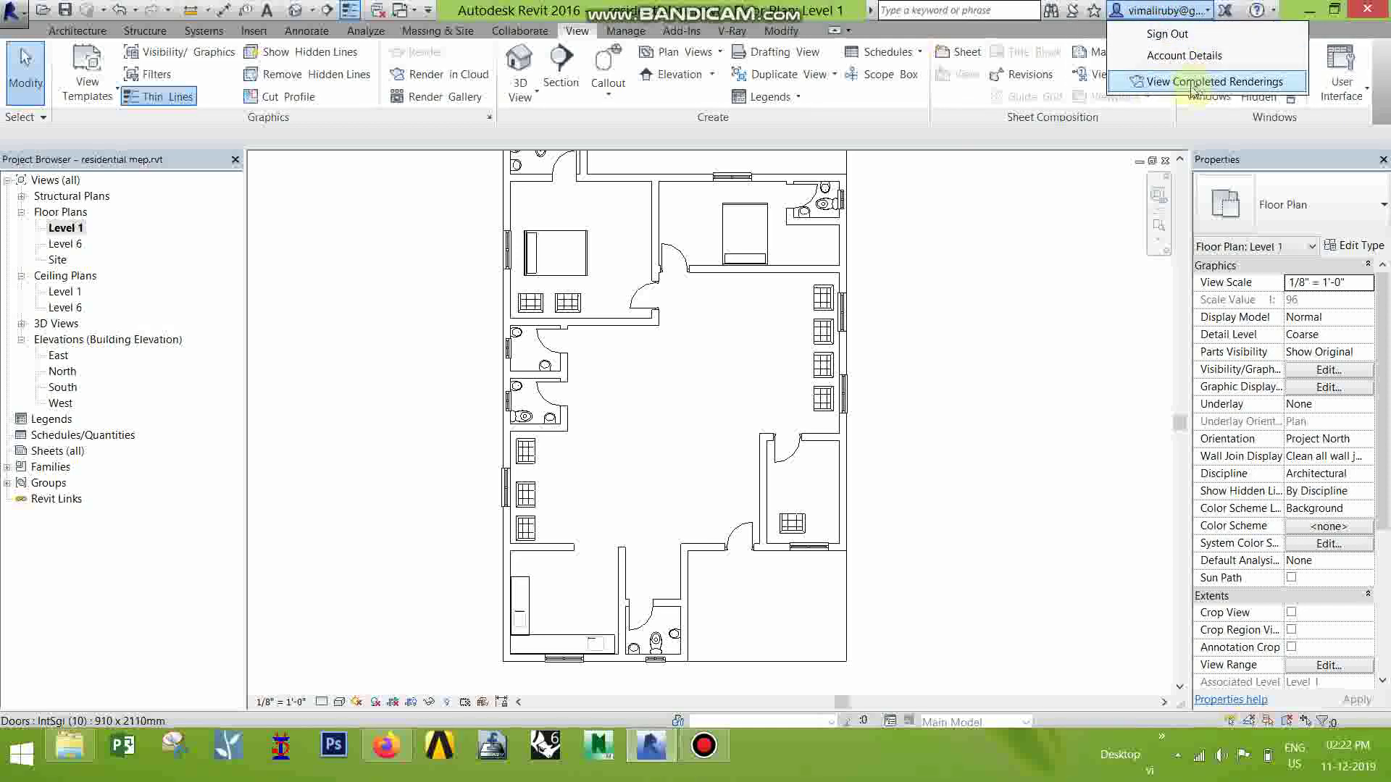
click(1160, 10)
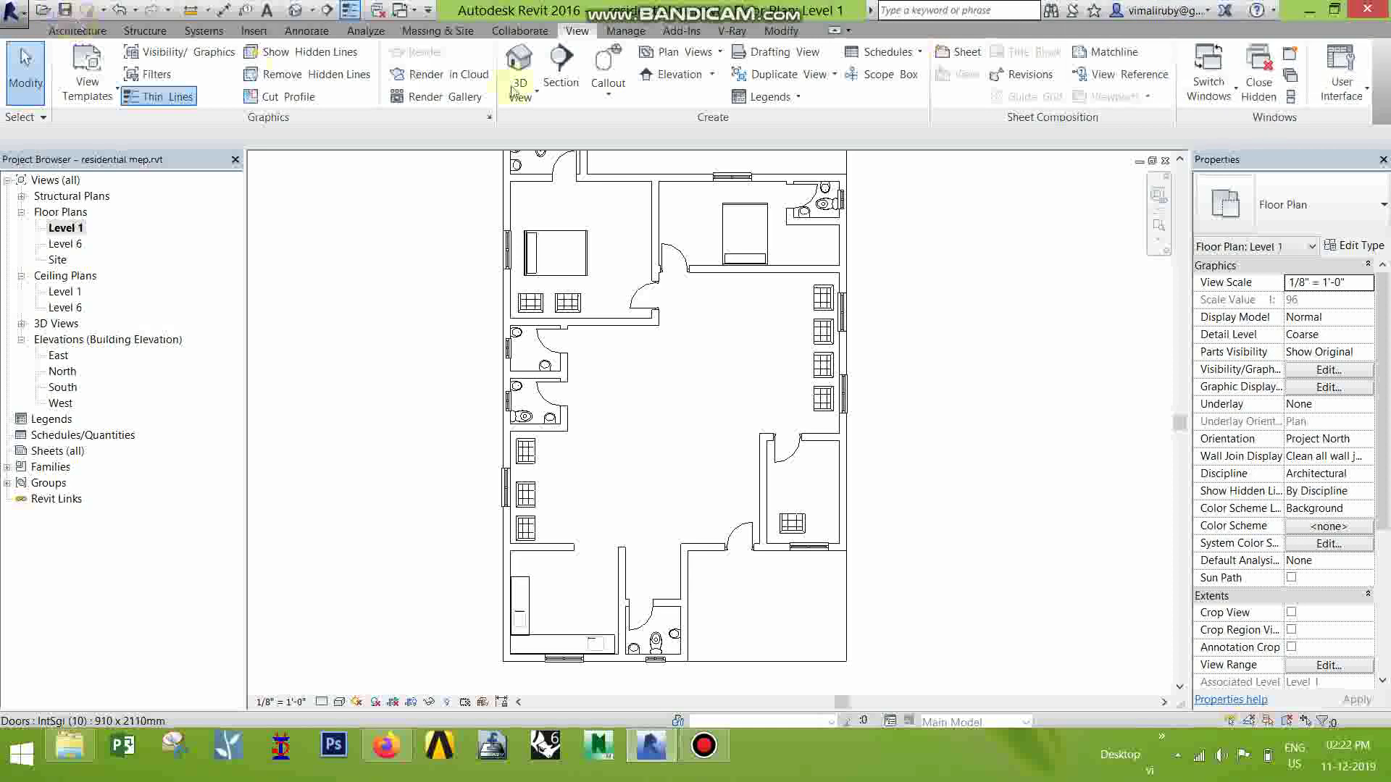
click(1154, 10)
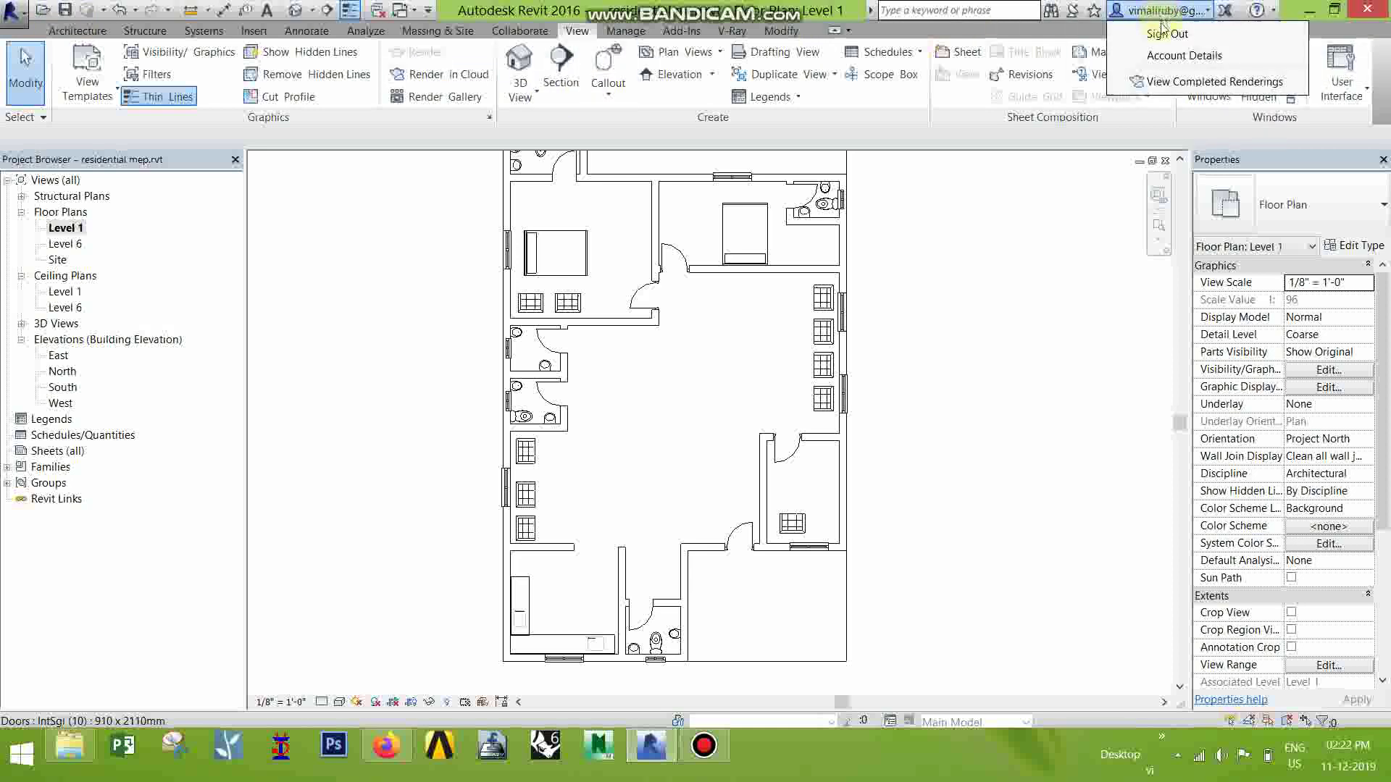
click(1161, 40)
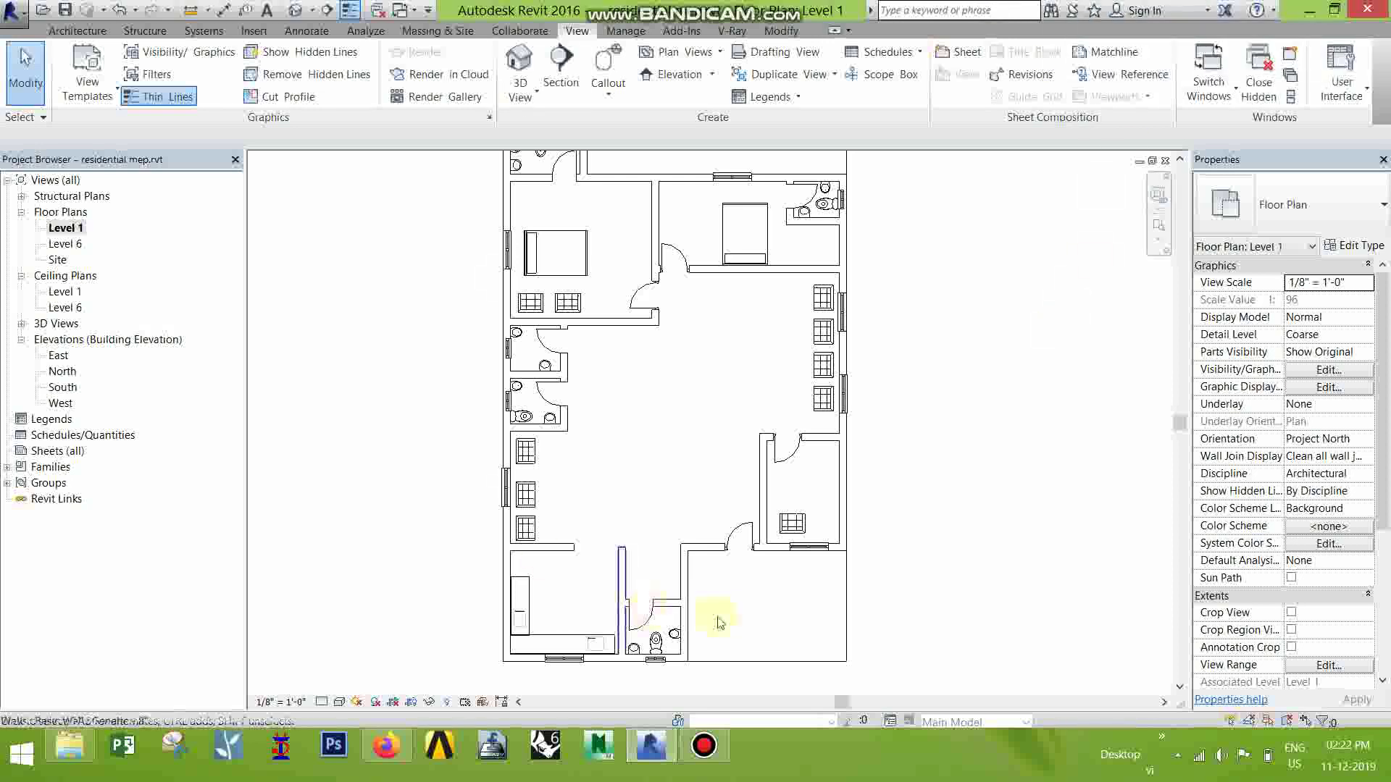
Place a camera in the Level 1 plan aimed across the room, creating 3D View 1
middle_drag(717, 618, 736, 568)
click(520, 106)
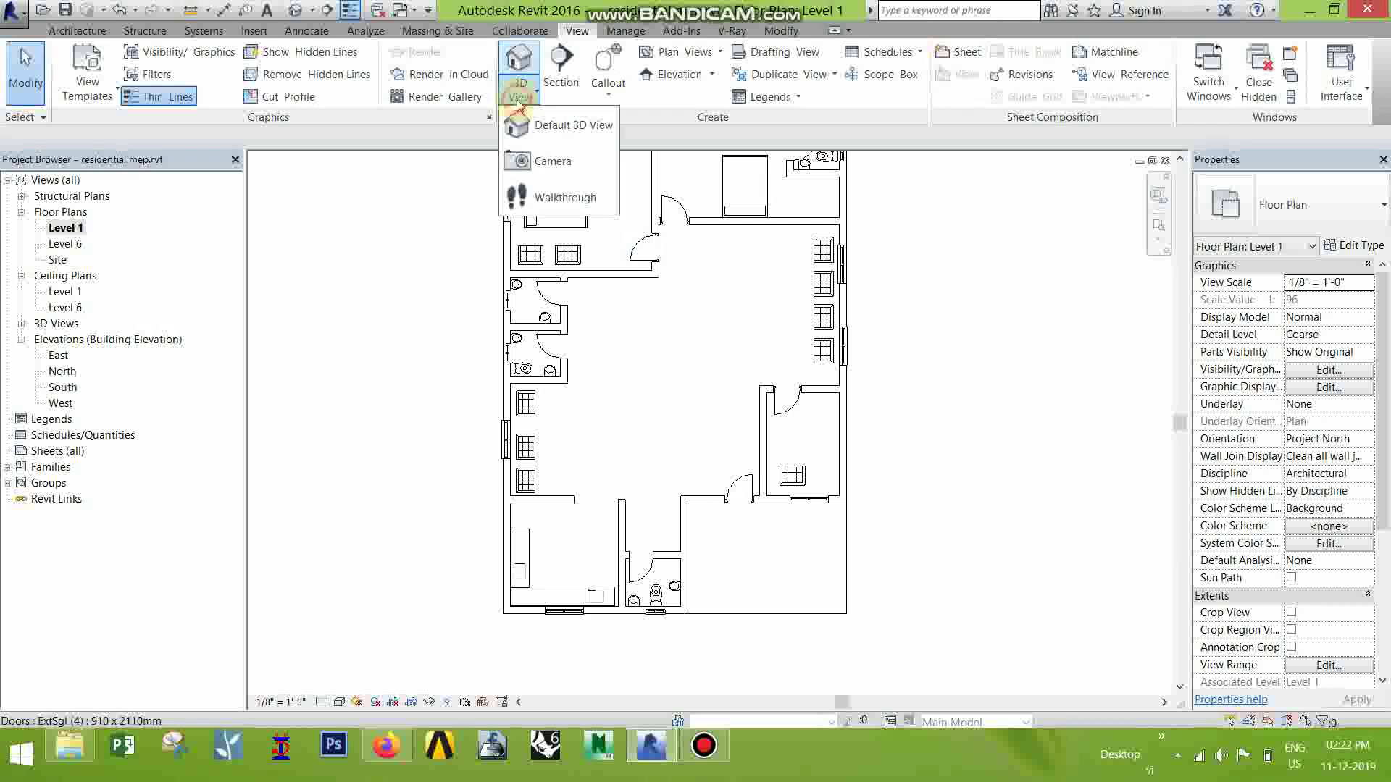
click(544, 163)
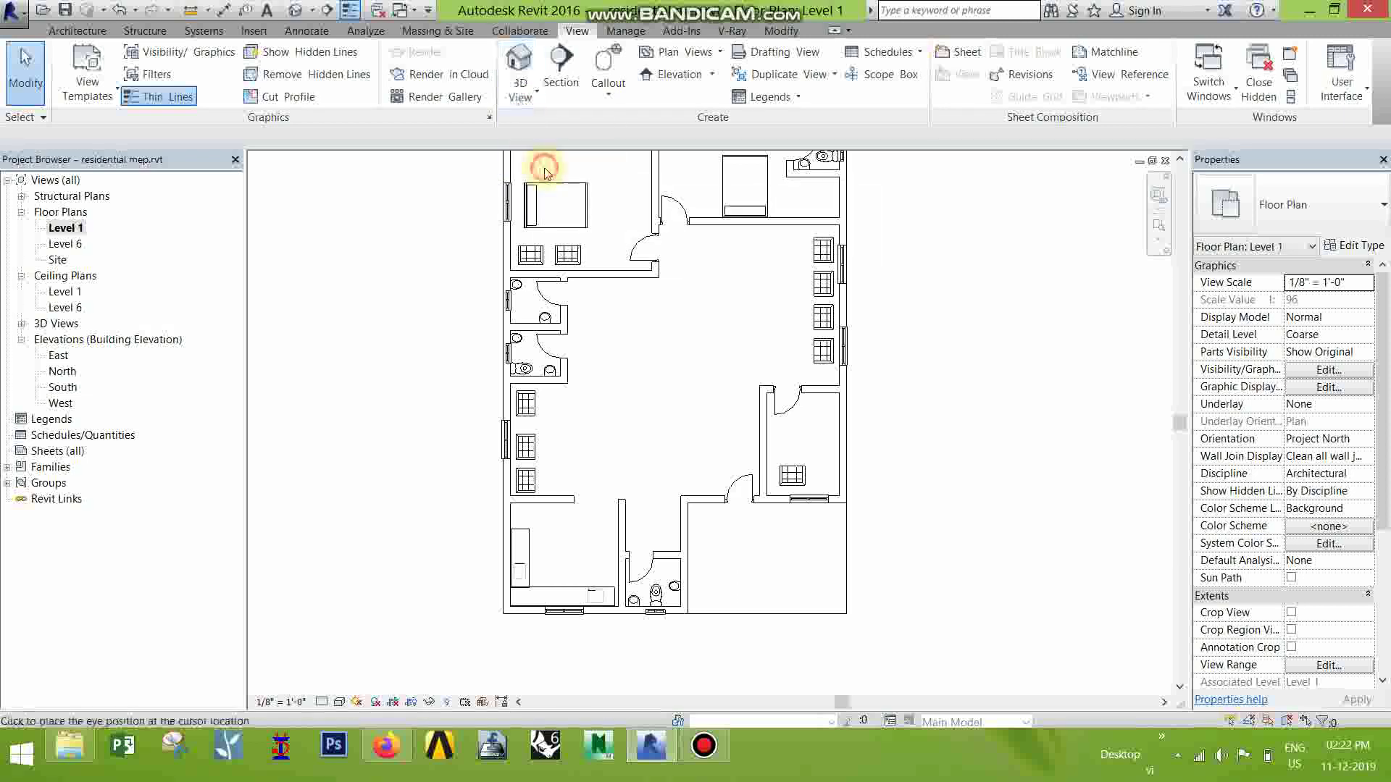
click(581, 482)
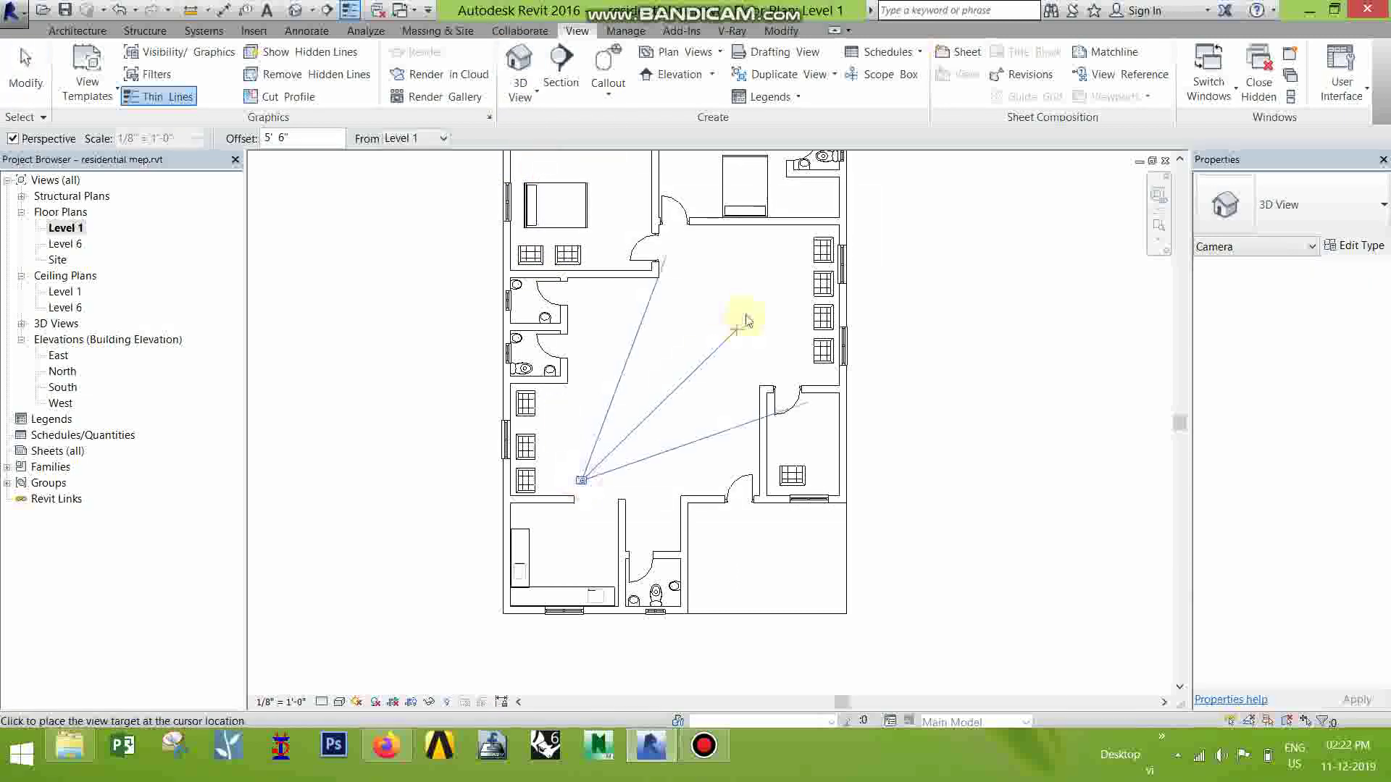
click(754, 286)
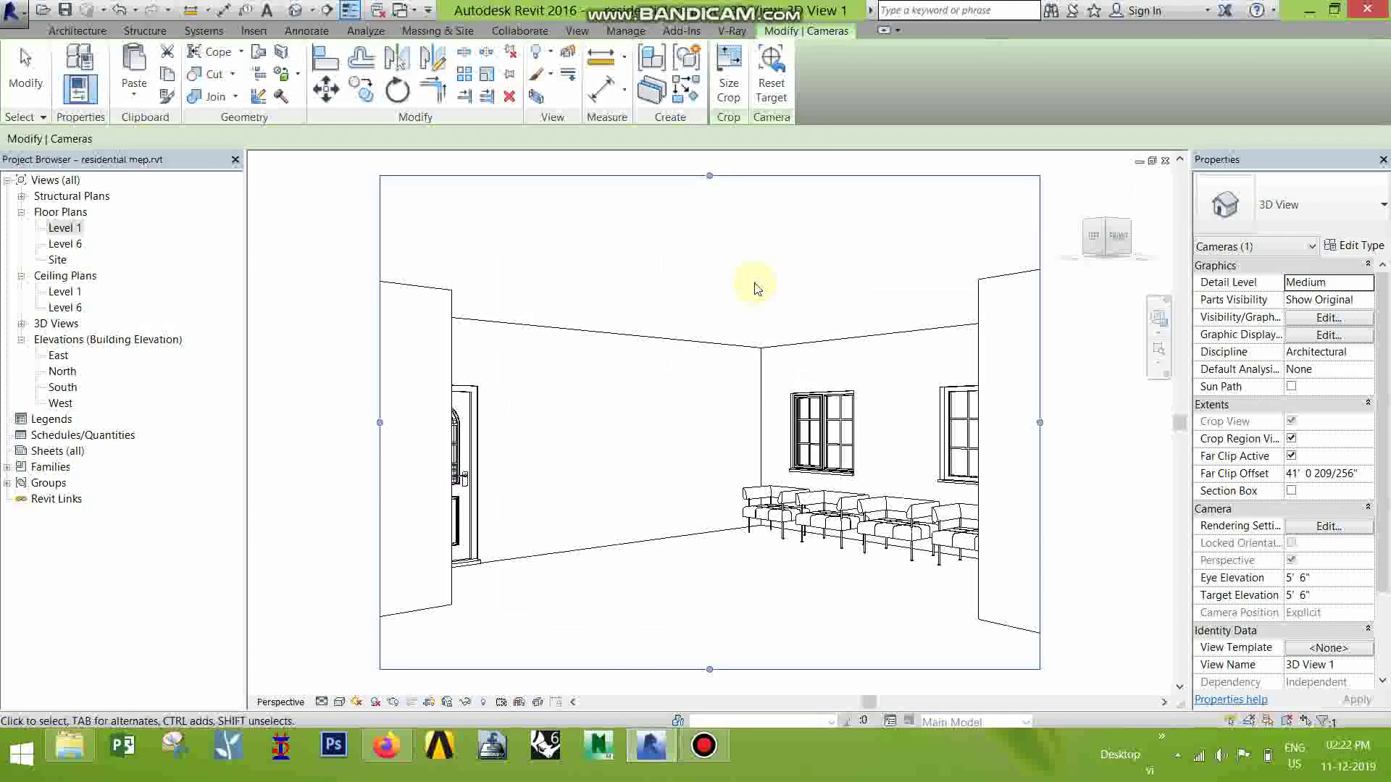
Switch 3D View 1 to the Realistic visual style
click(339, 702)
click(373, 665)
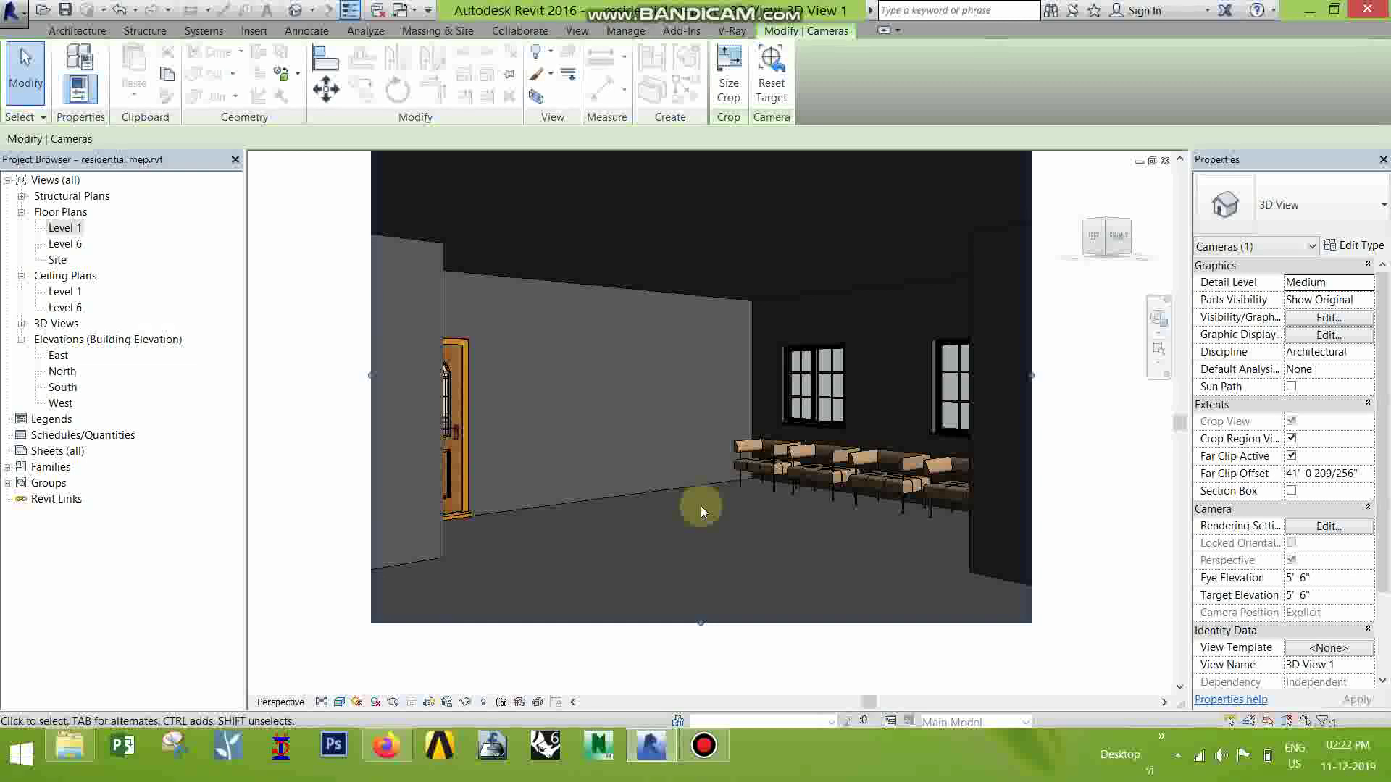
click(592, 33)
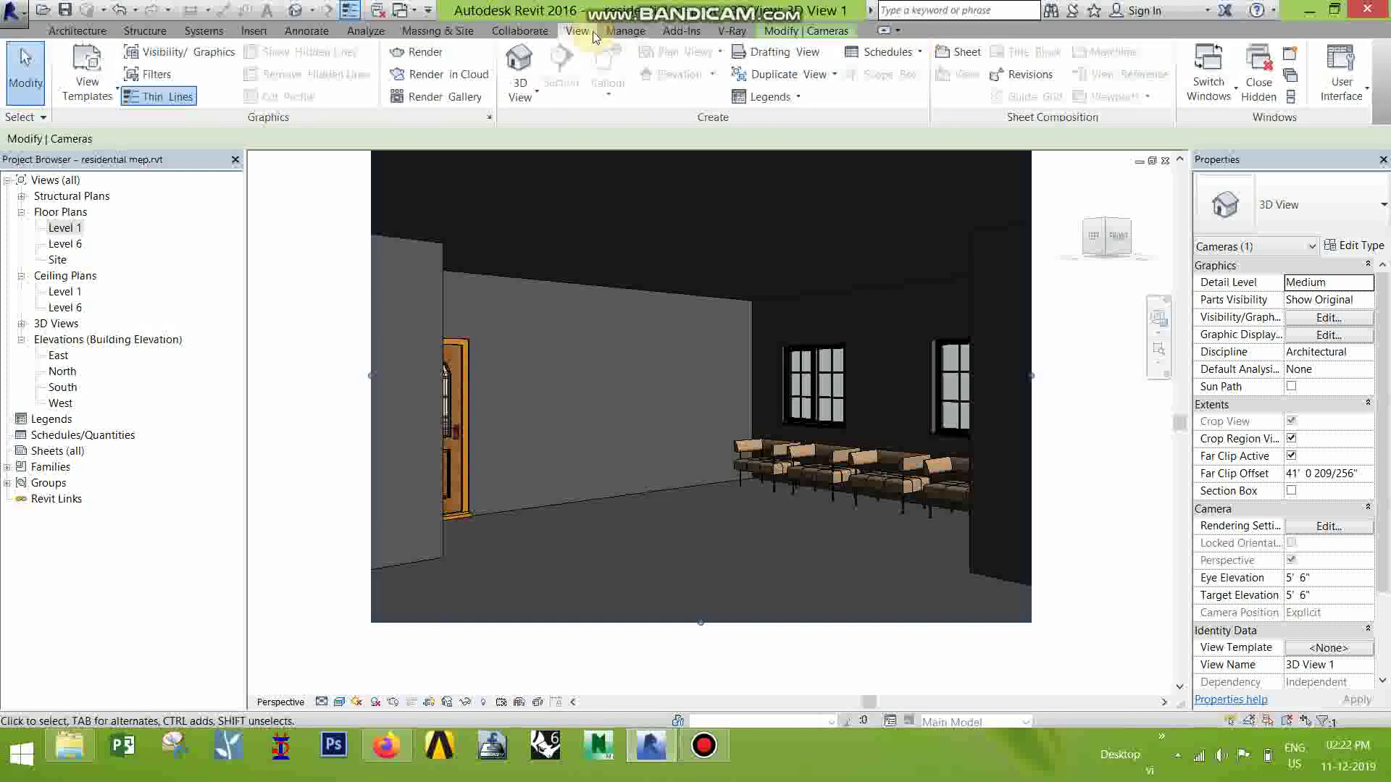
Sign in to A360 again with the account e-mail and password
click(1147, 13)
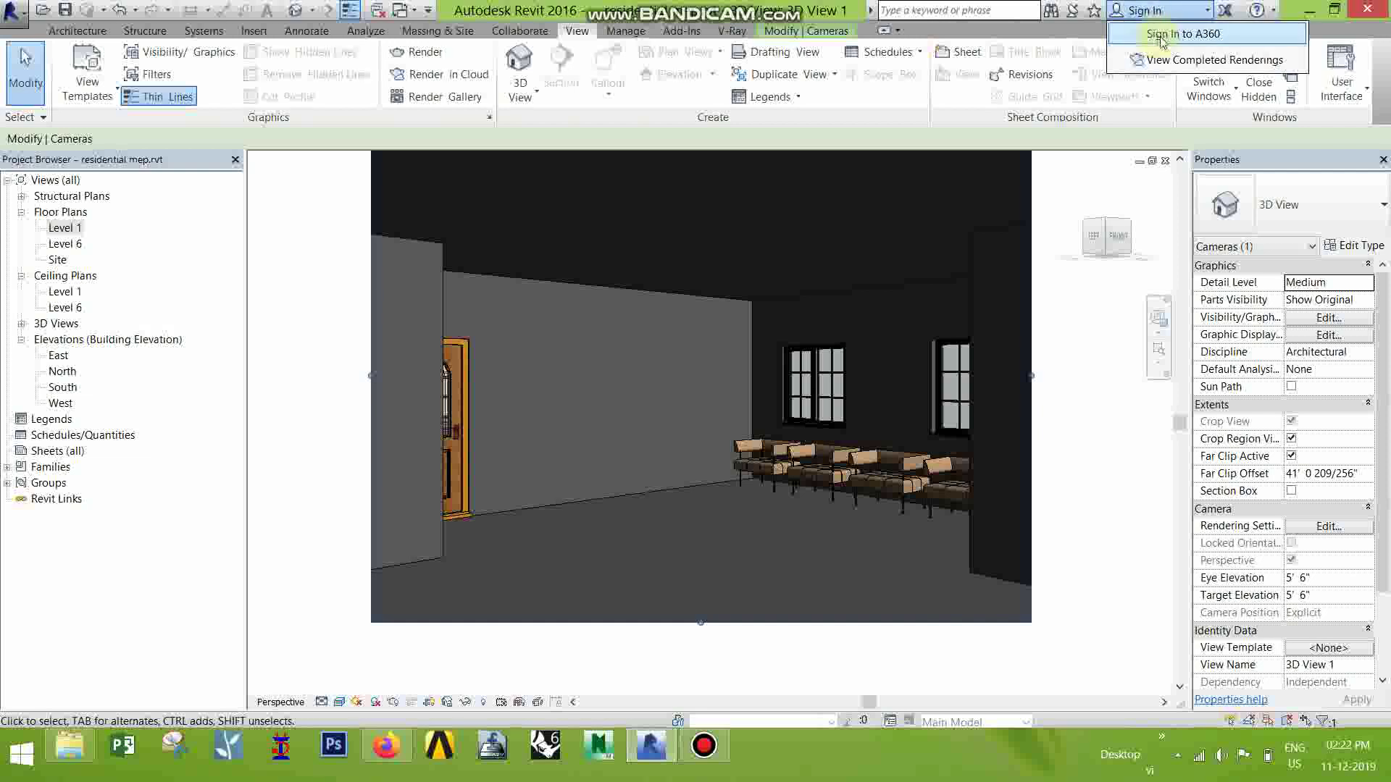
click(1206, 36)
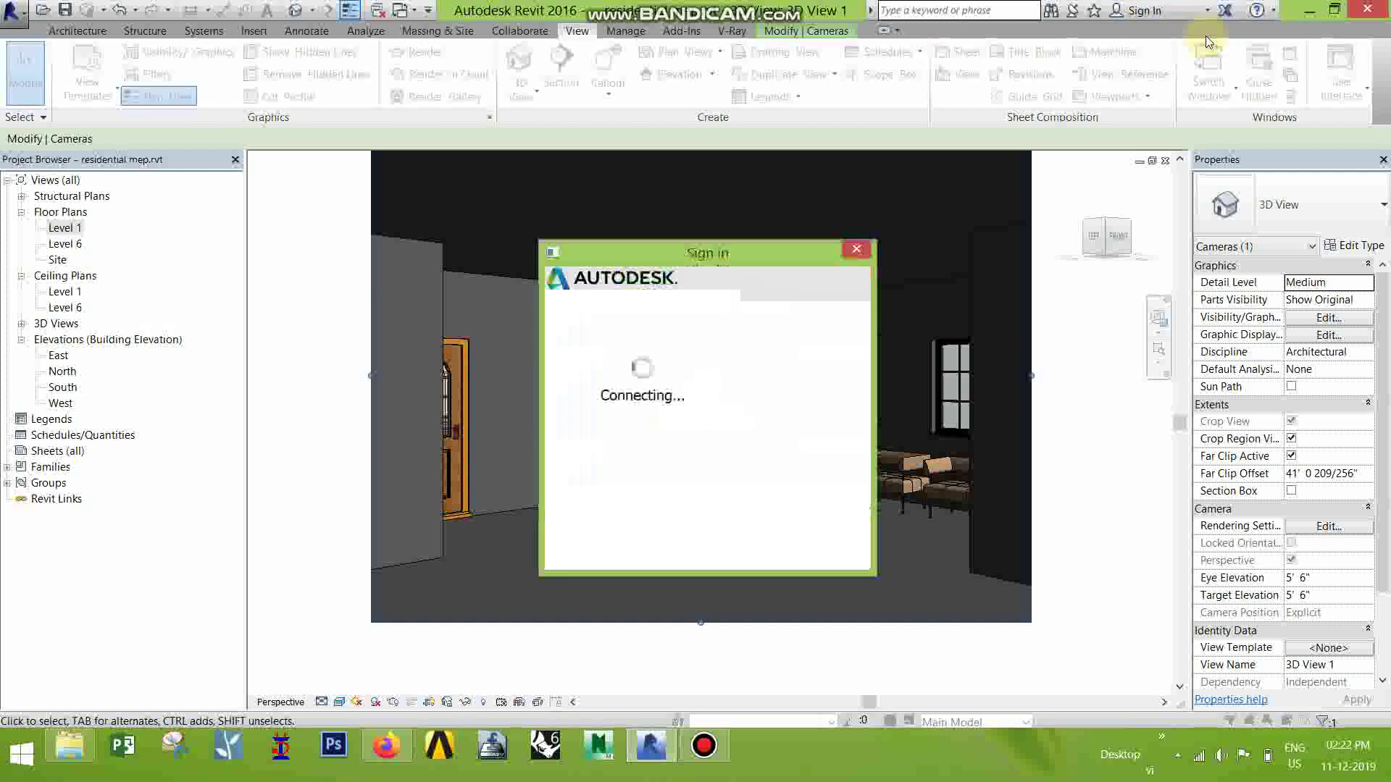
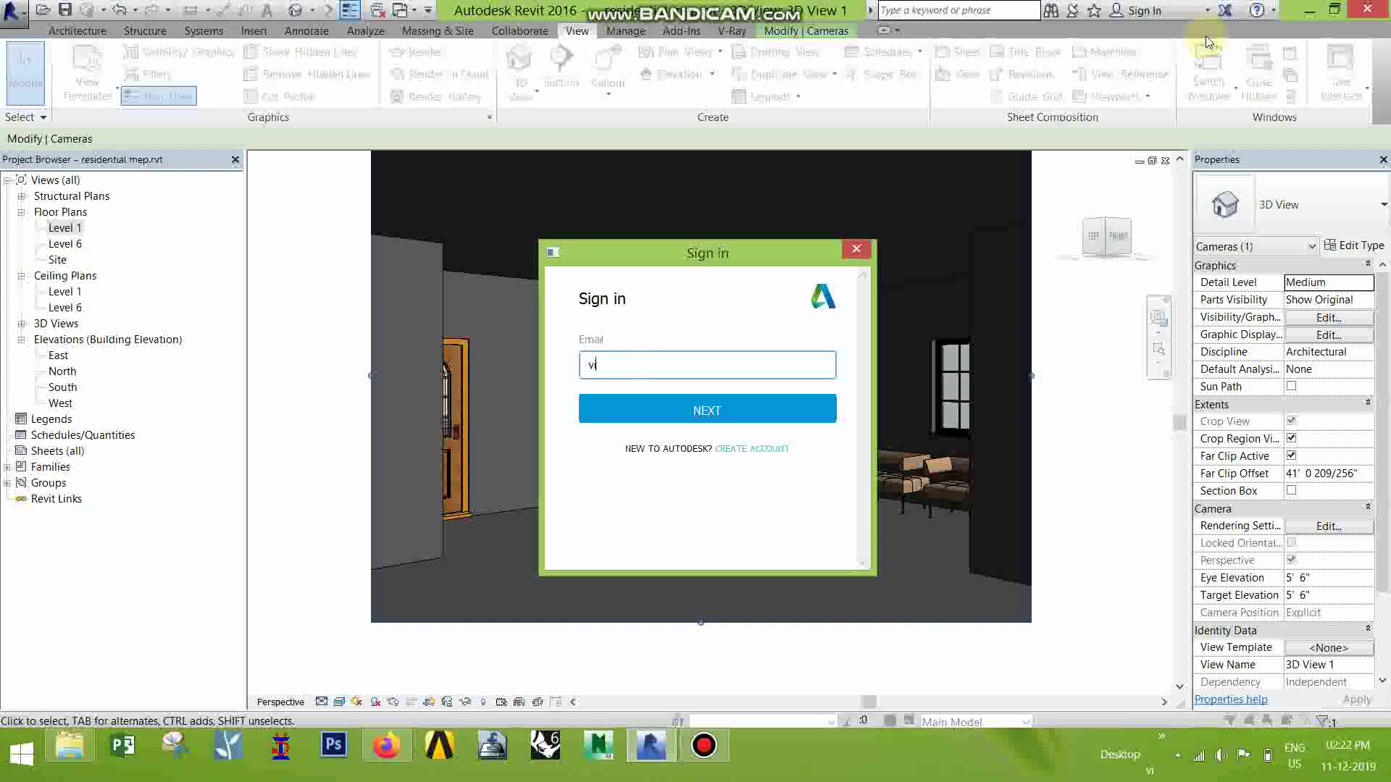
click(683, 414)
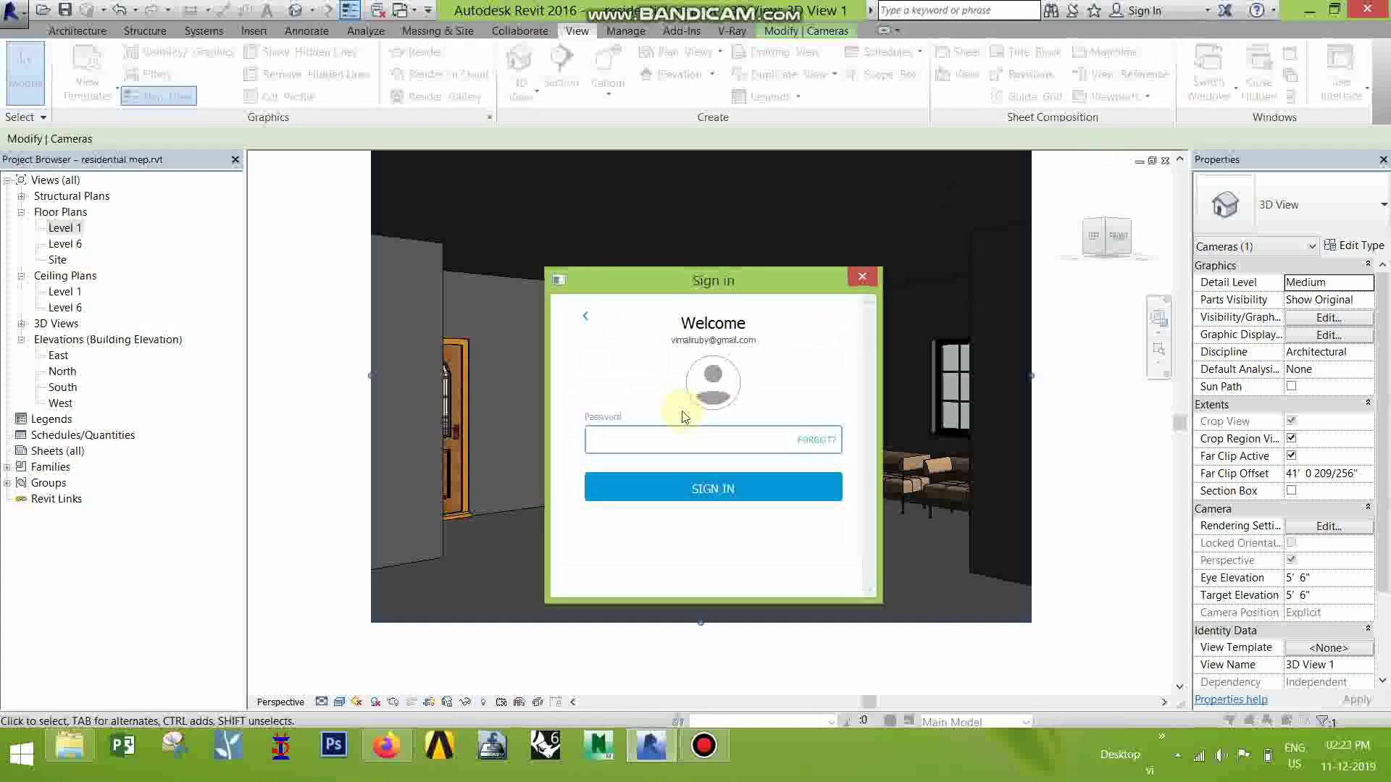
text(1)
click(708, 489)
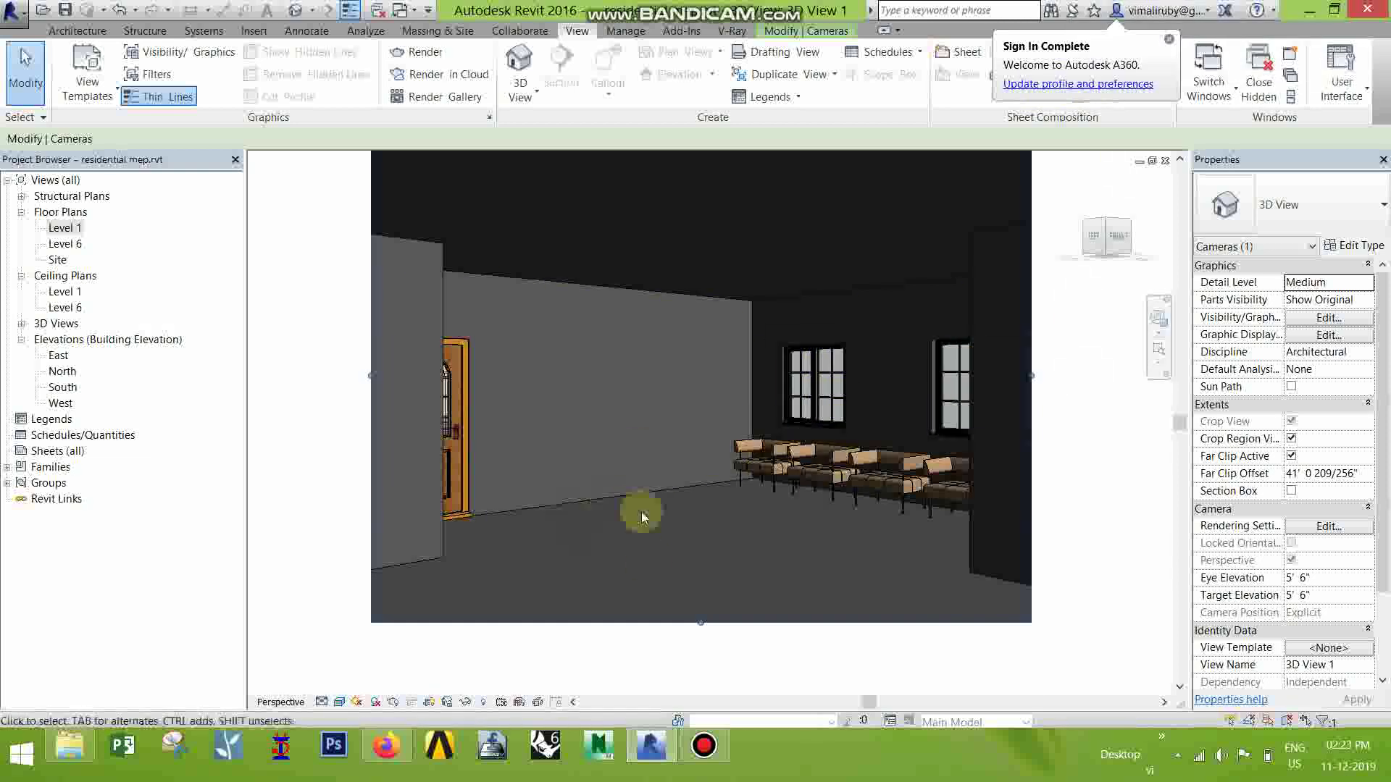
Enable smooth lines with anti-aliasing in Graphic Display Options (GD) for 3D View 1
key(g)
key(d)
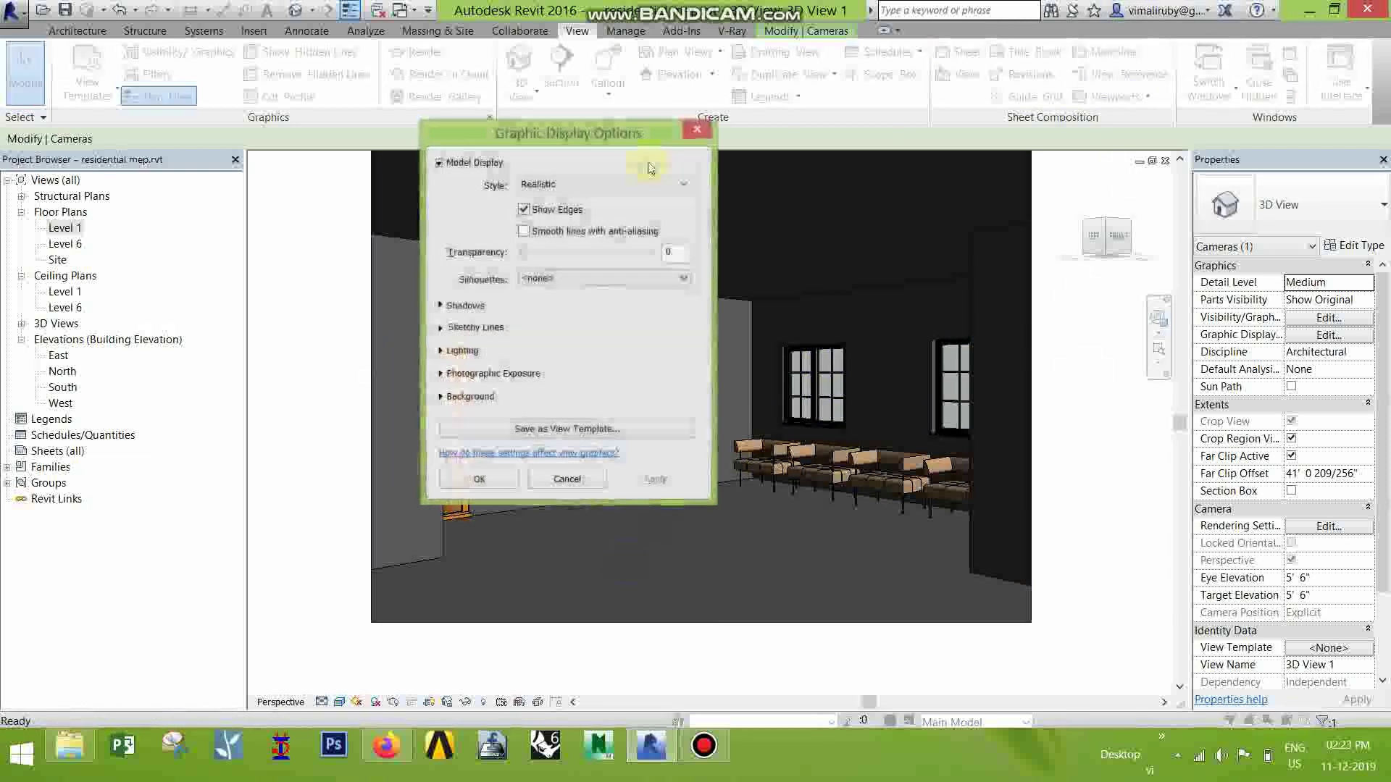
click(549, 234)
click(656, 481)
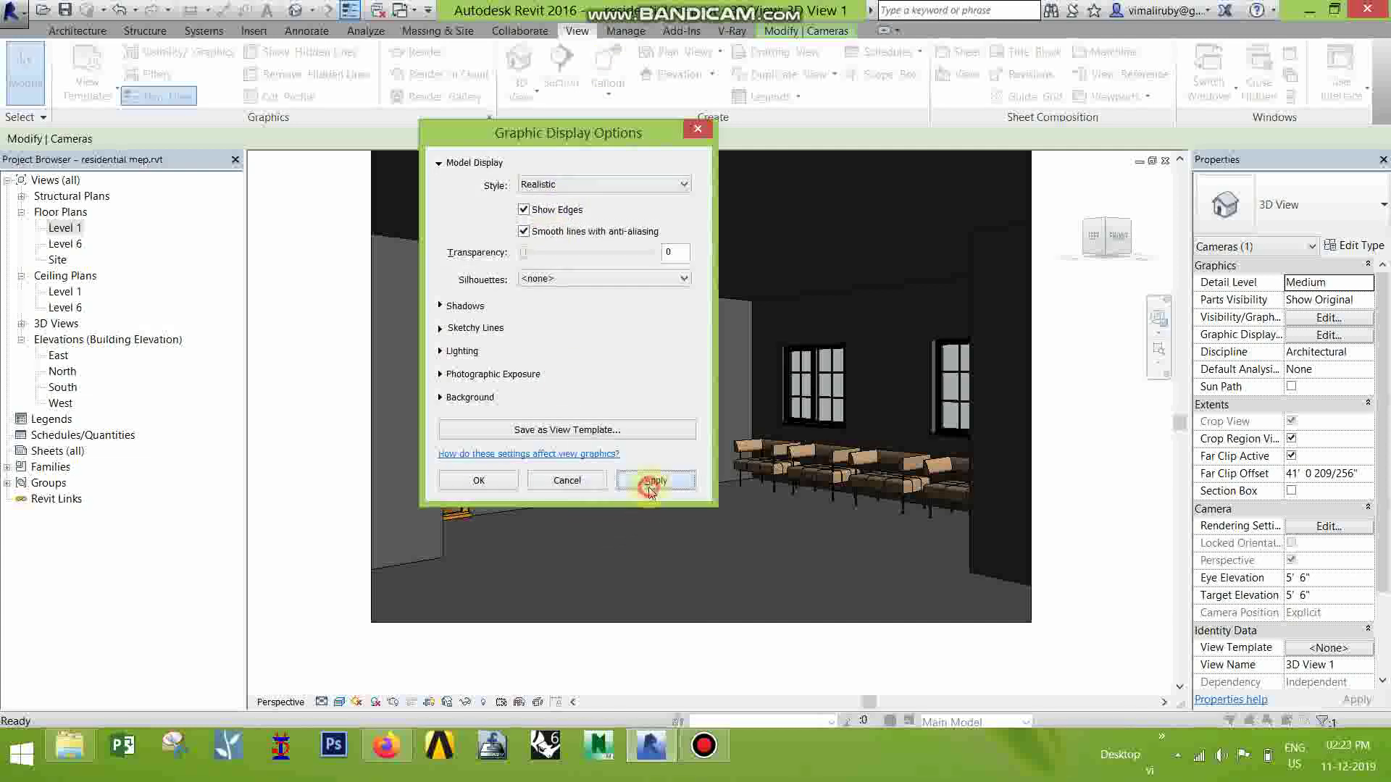
click(467, 482)
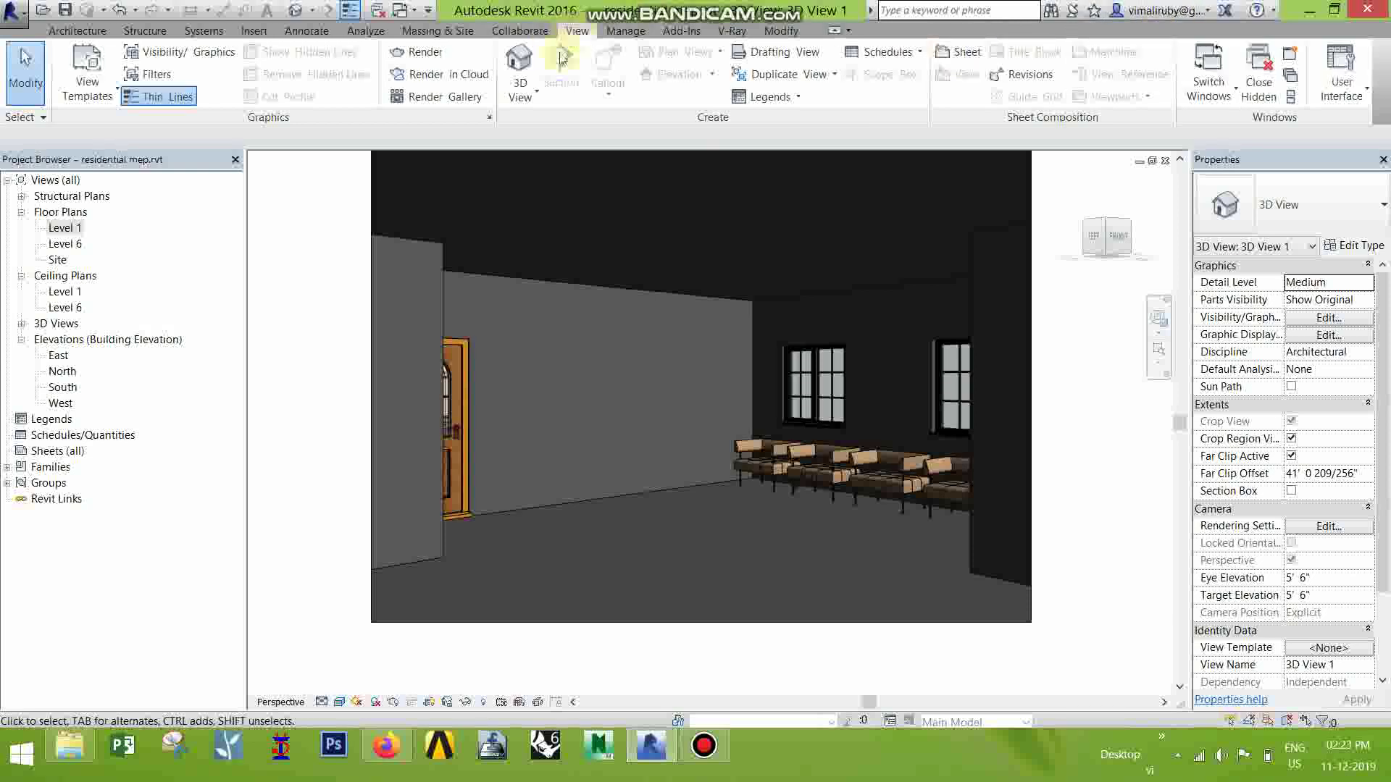
Start Render in Cloud with Panorama output at Standard quality
click(480, 74)
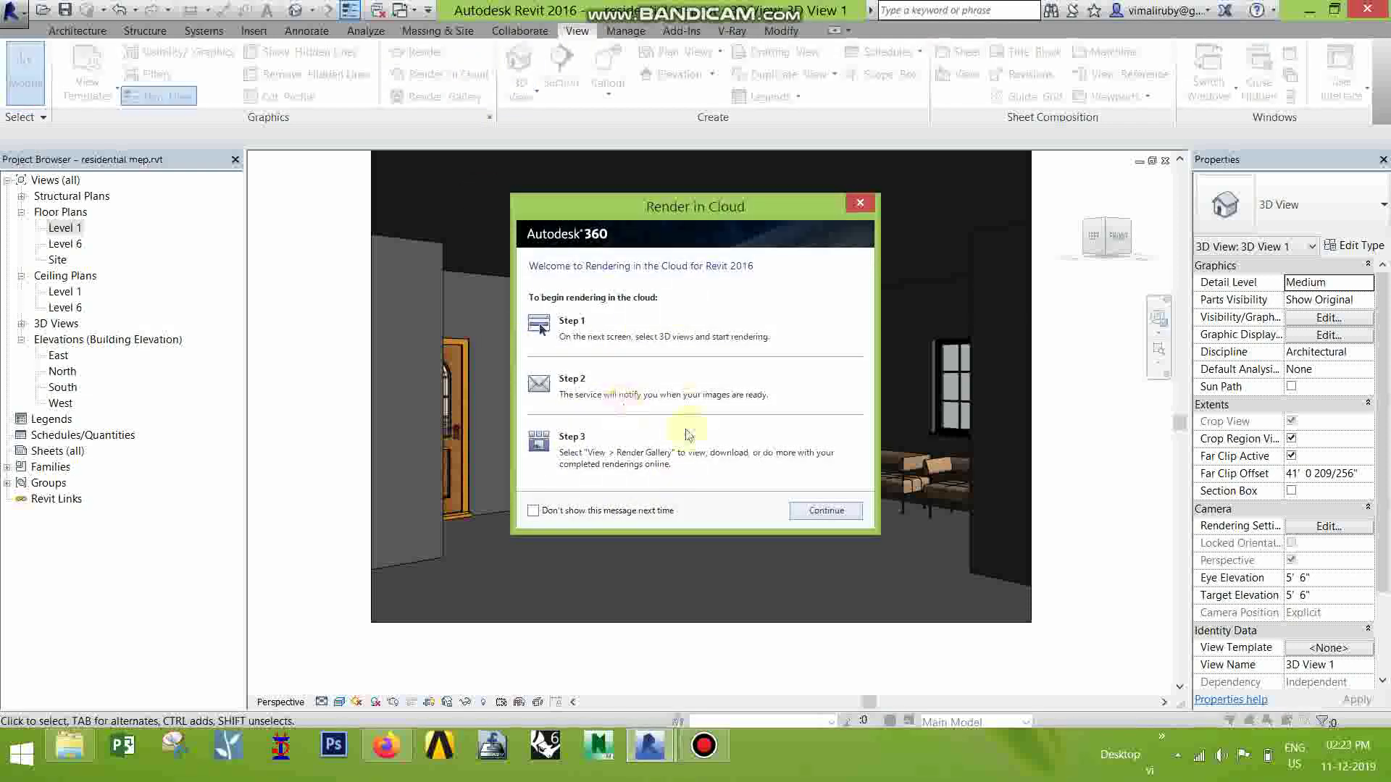
click(839, 518)
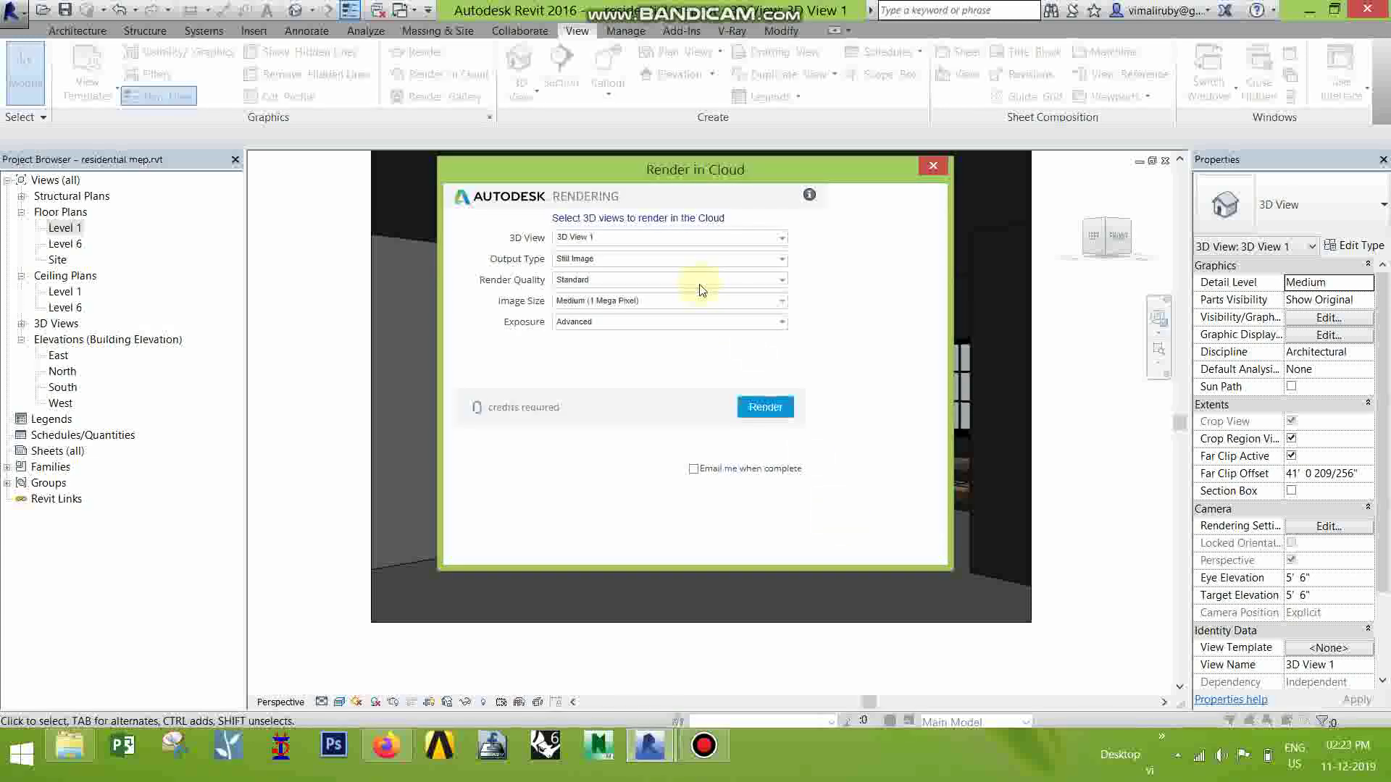
click(606, 260)
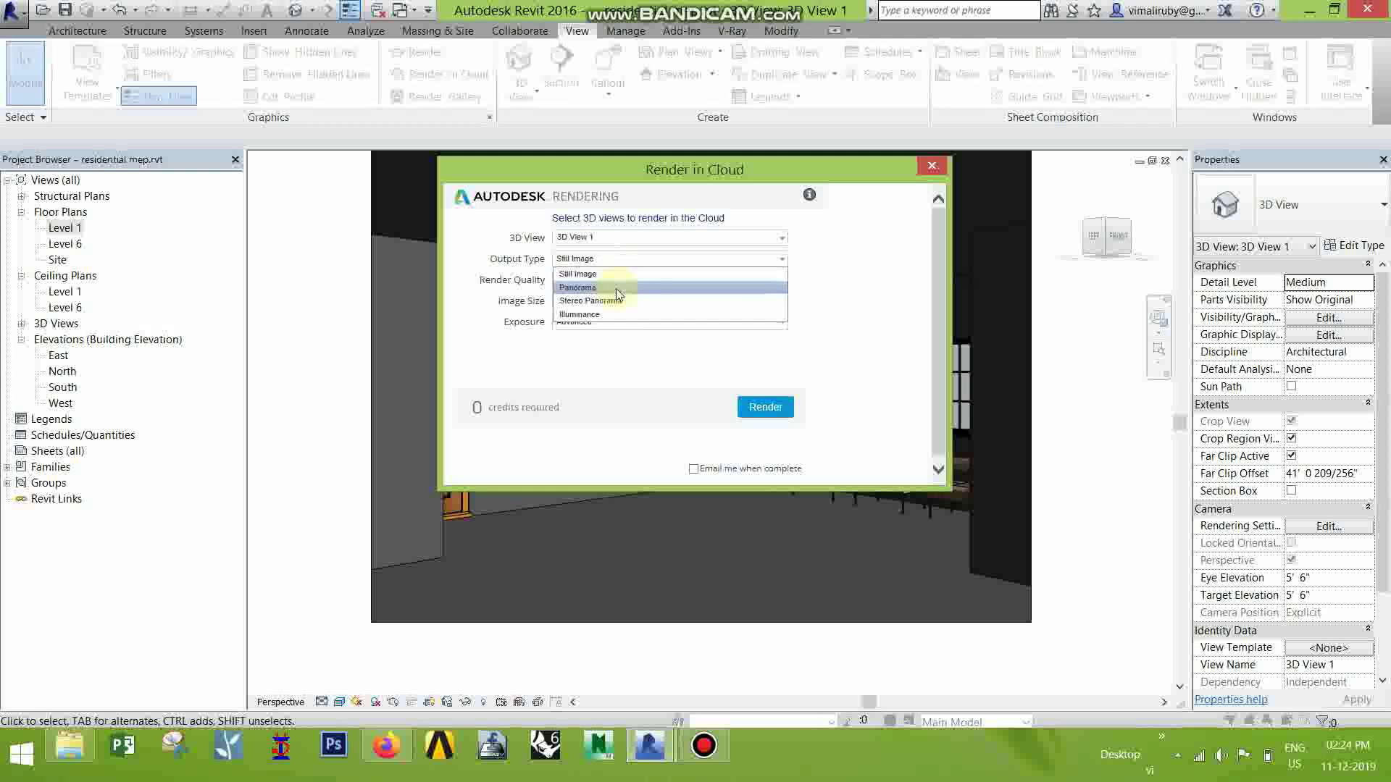
click(616, 289)
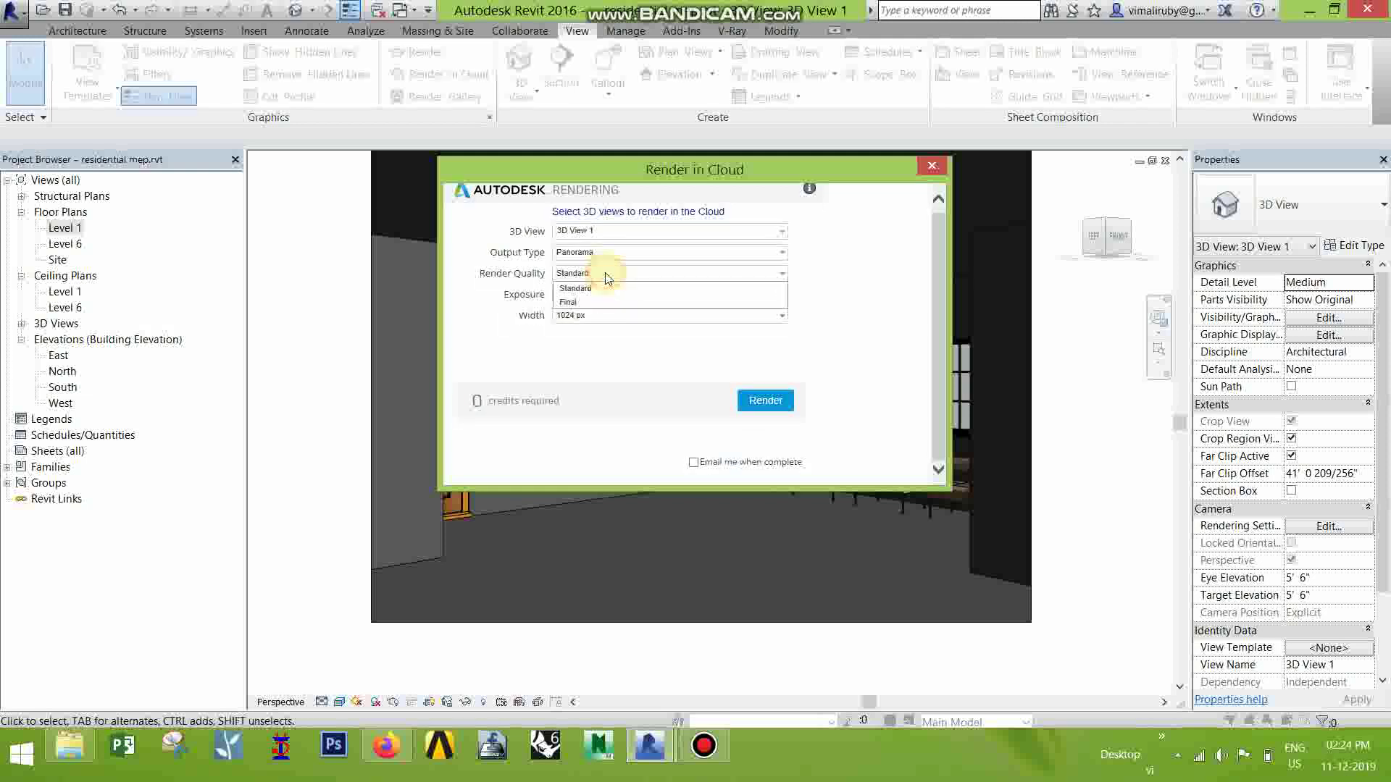
click(583, 276)
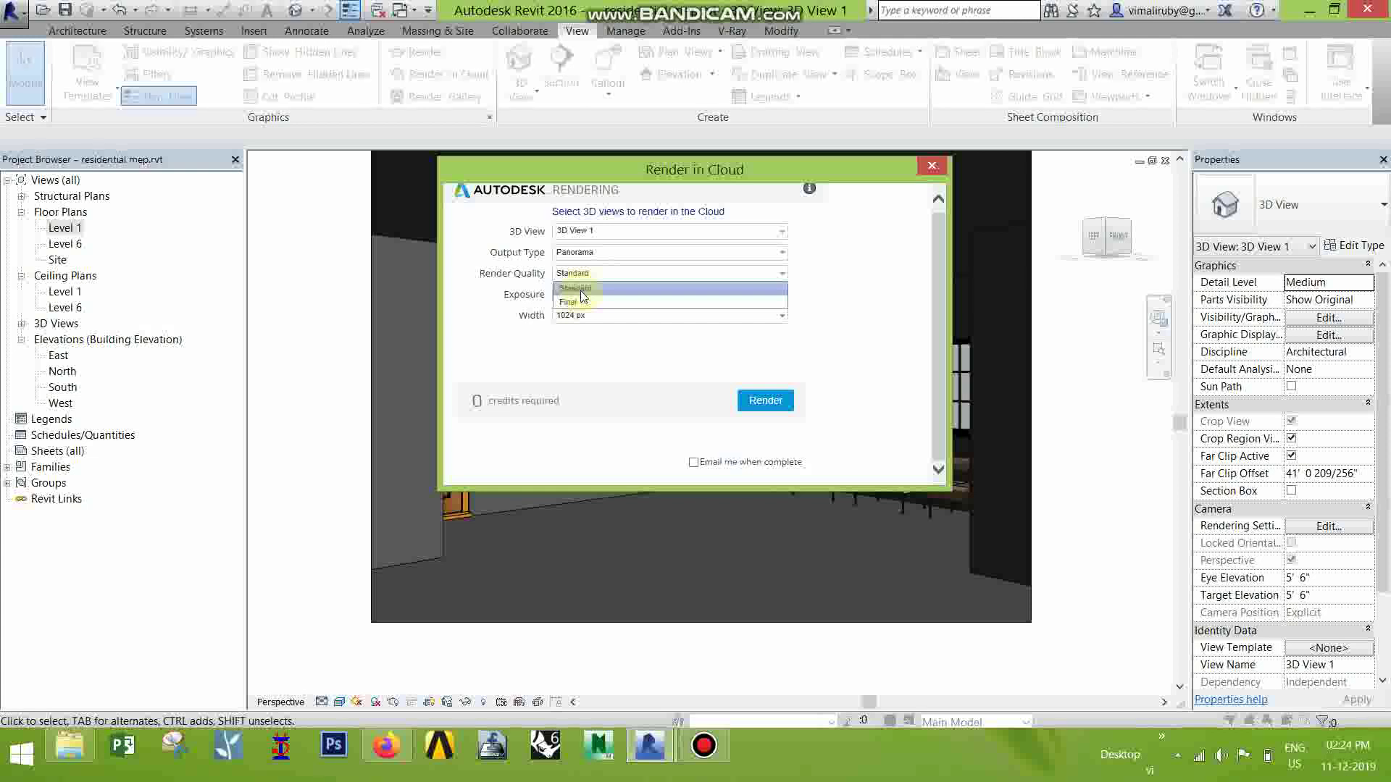
click(583, 290)
Keep Advanced exposure, set 512 px width, select 3D View 1 and submit the render
click(589, 296)
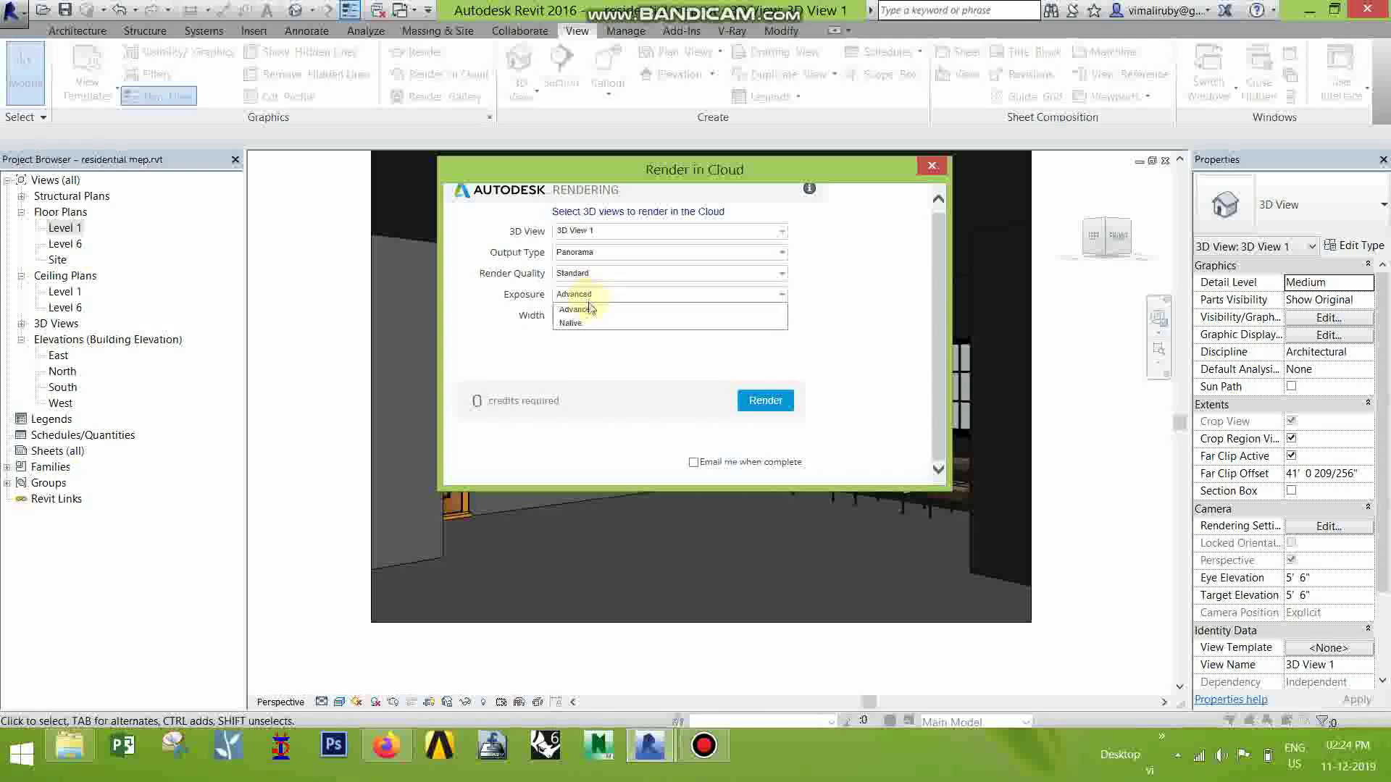
click(586, 302)
click(587, 316)
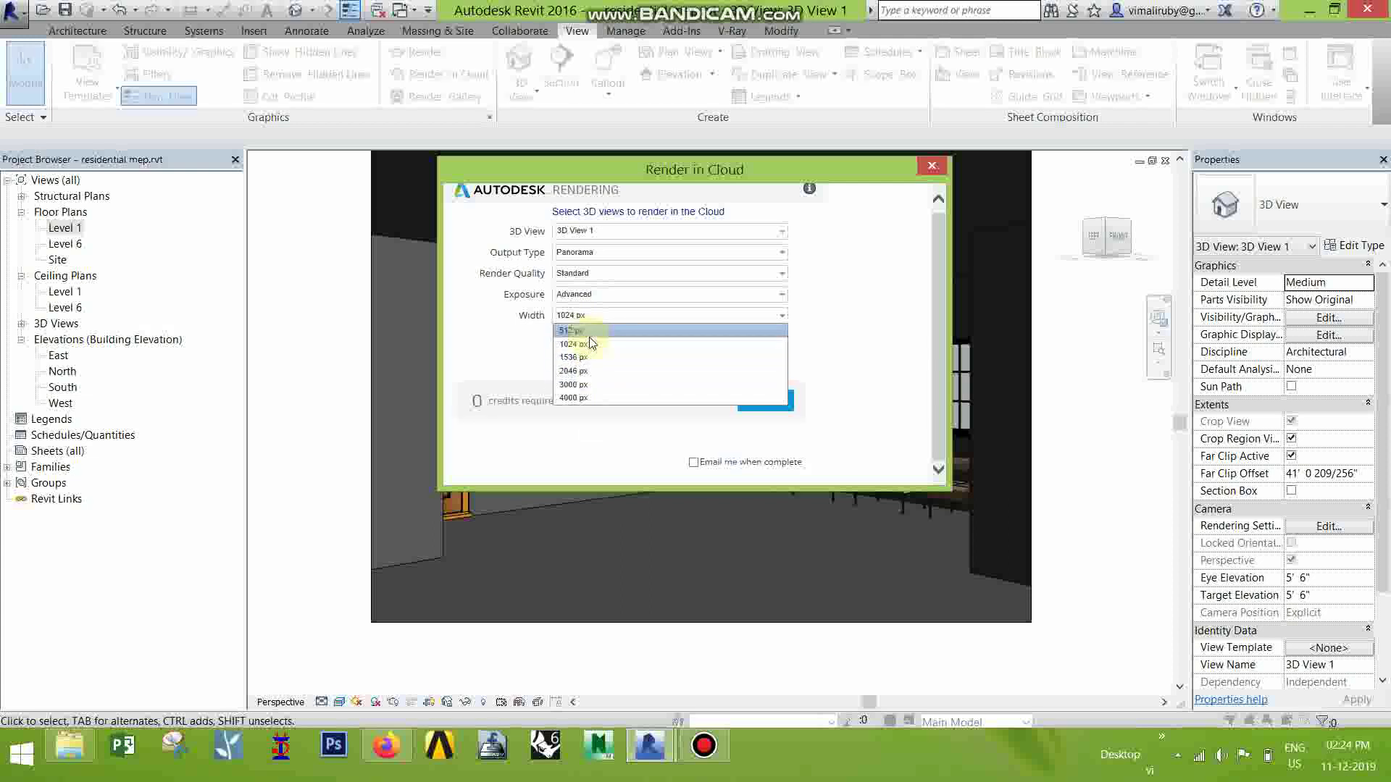
click(588, 332)
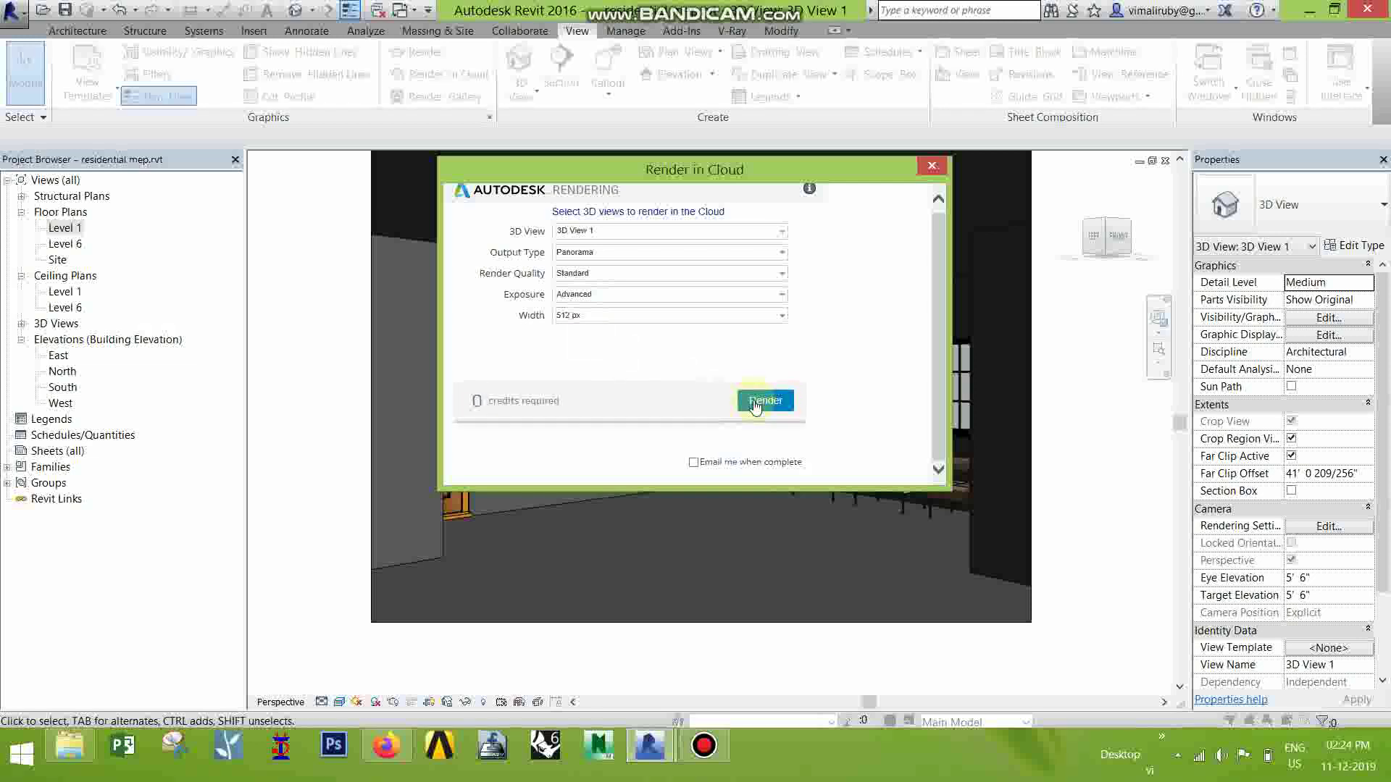
click(772, 239)
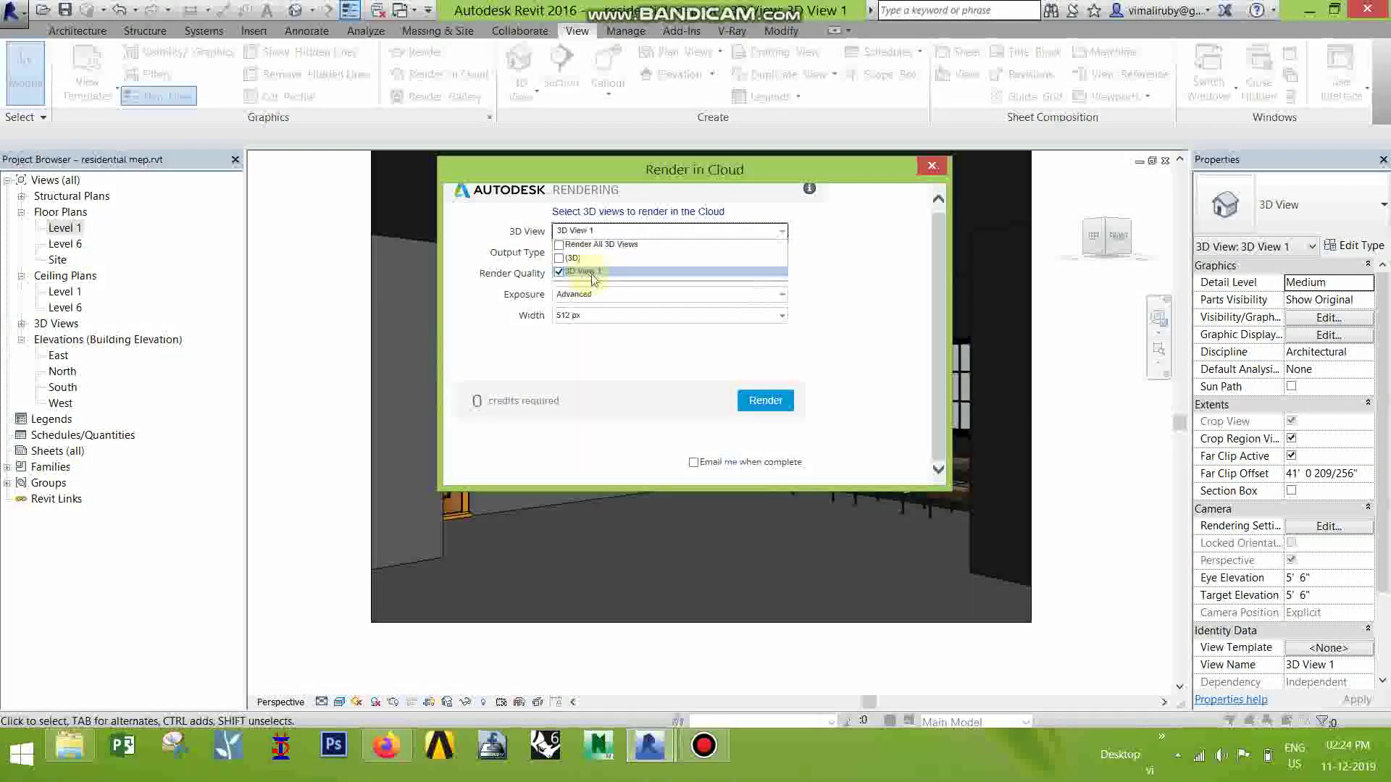
click(630, 358)
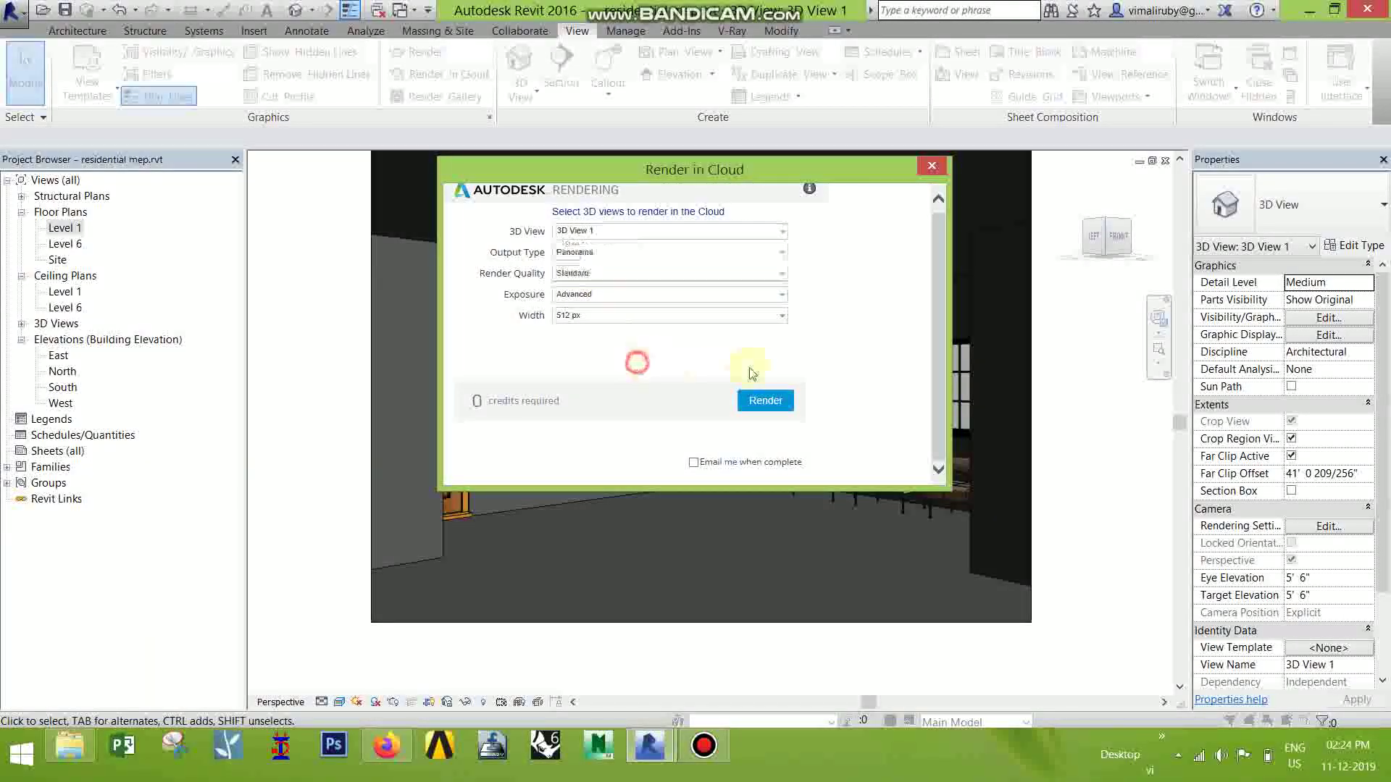
click(777, 404)
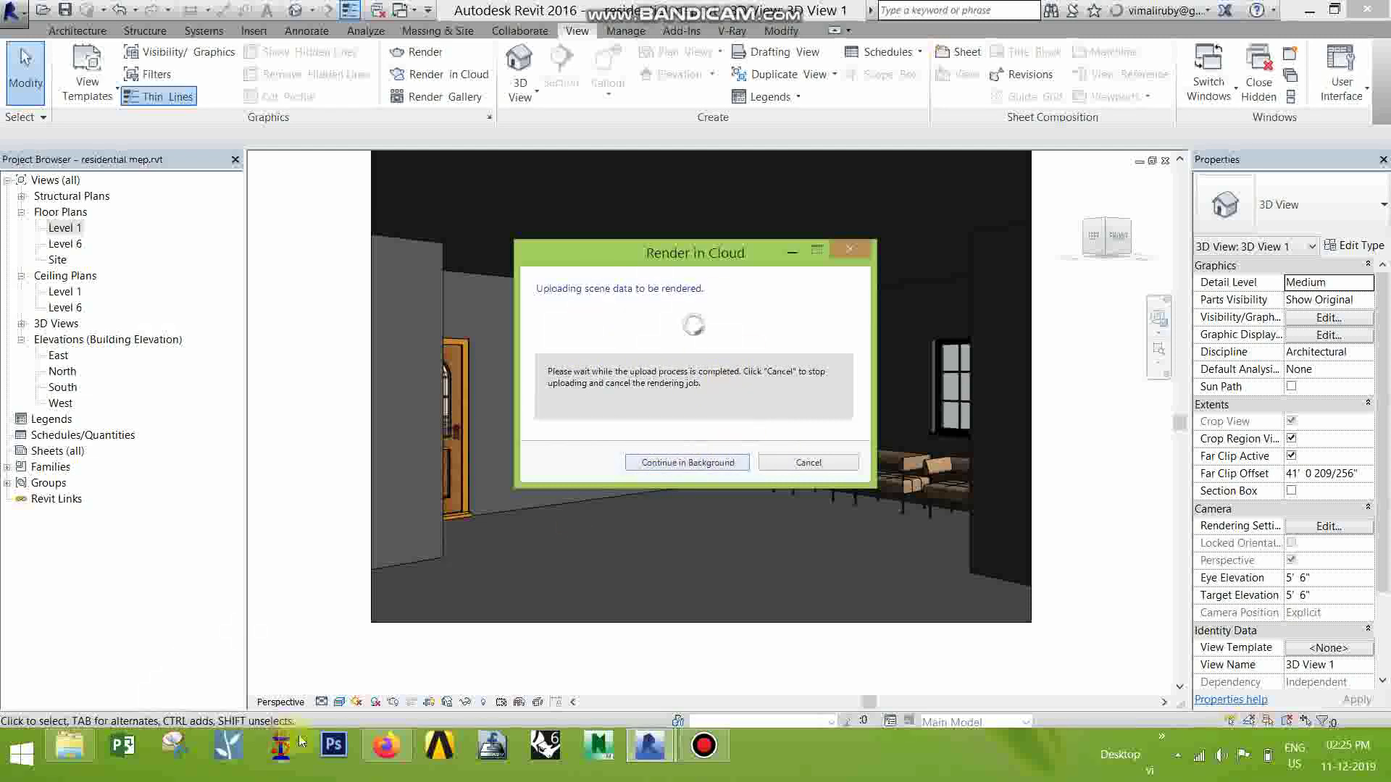
Continue the upload in the background and open the online rendering progress page
click(690, 470)
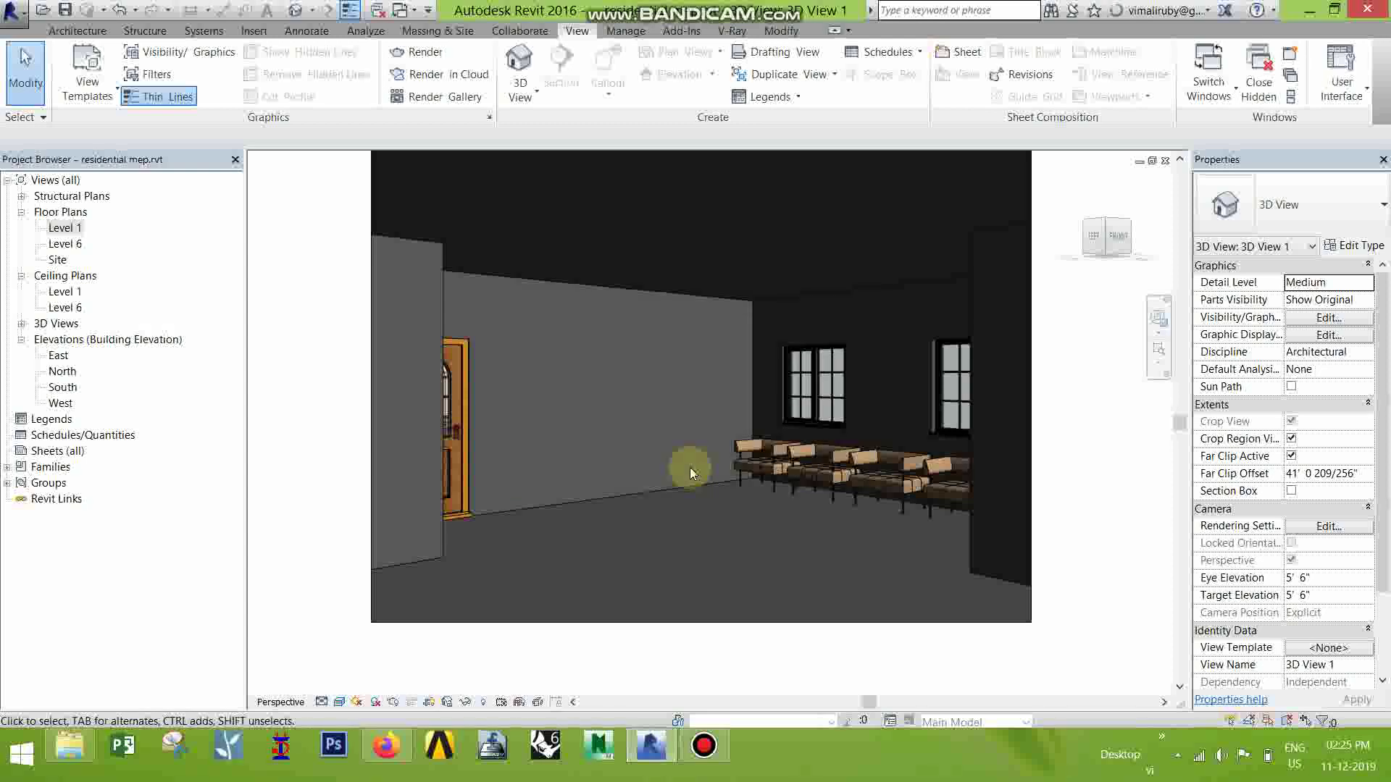
click(1185, 12)
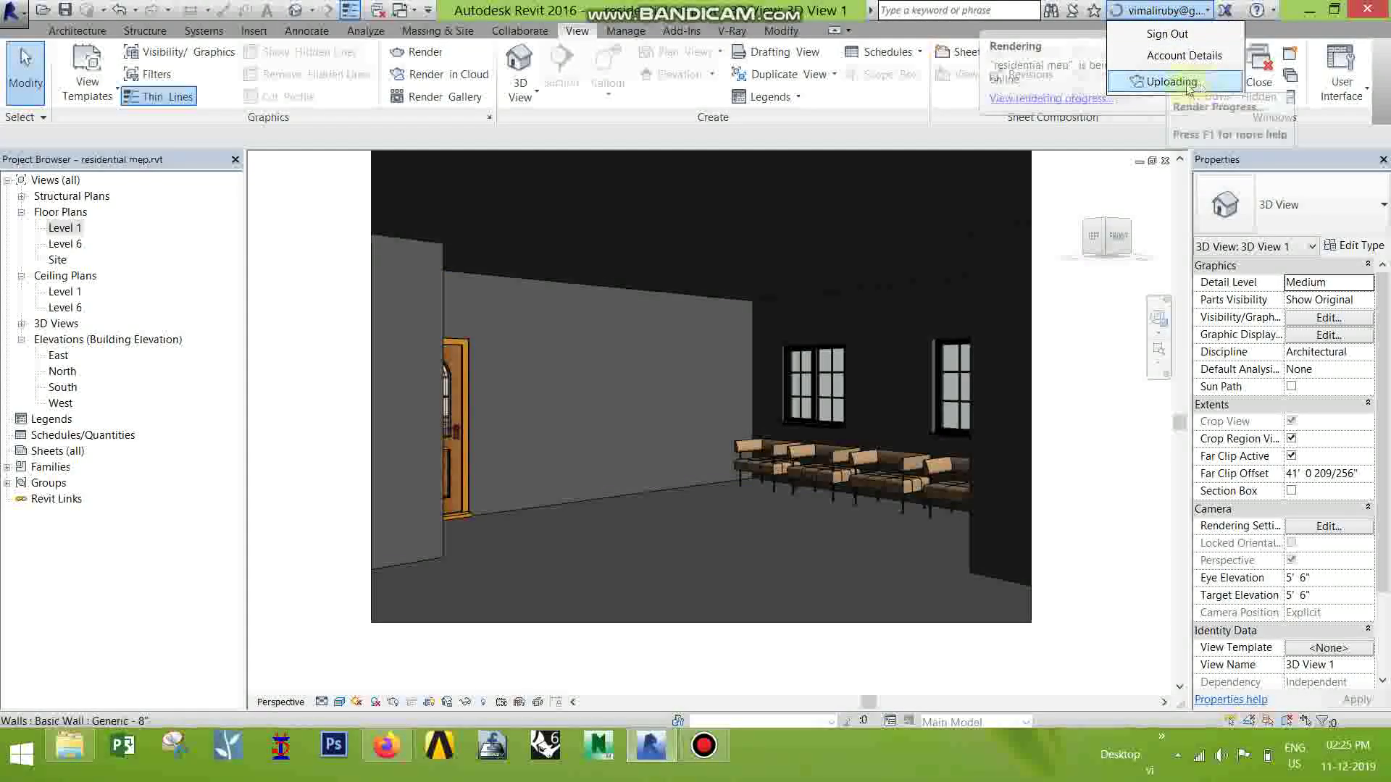
click(1047, 100)
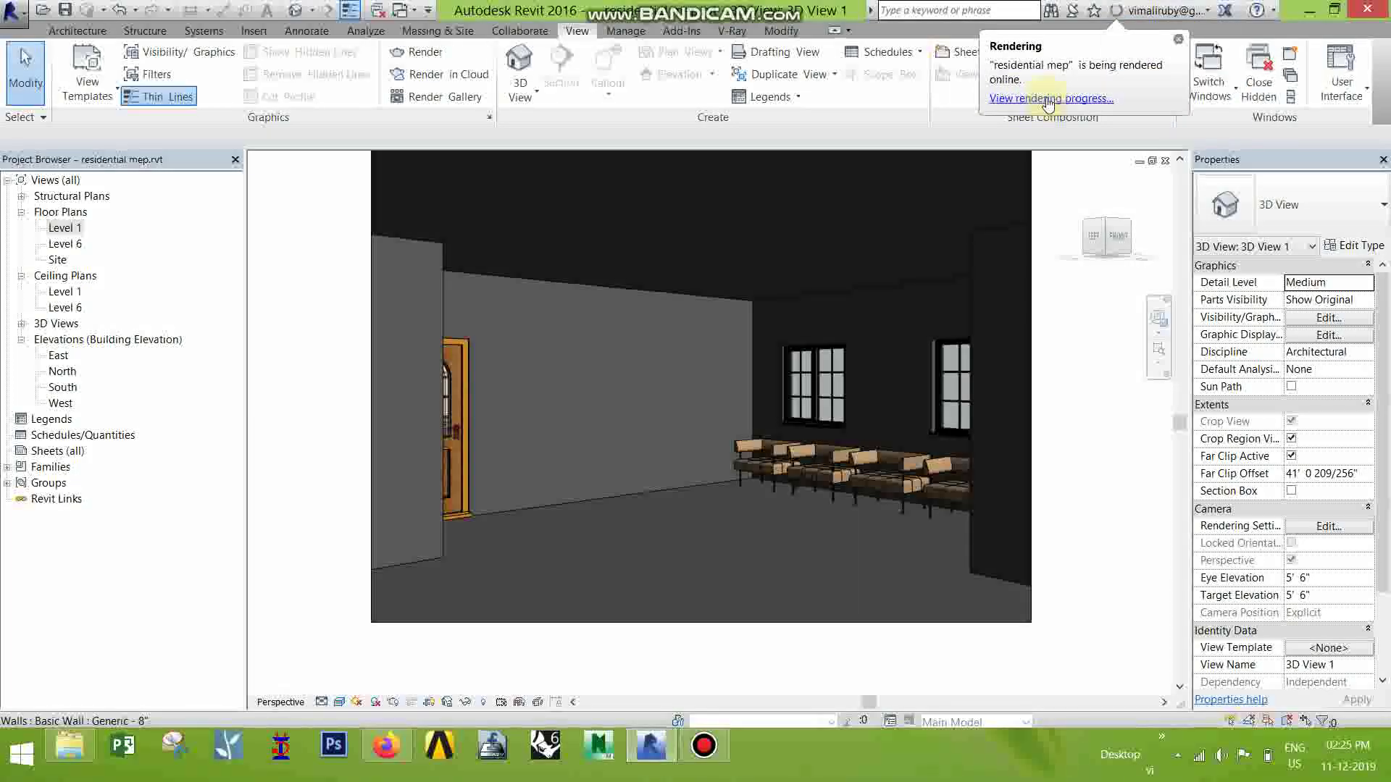
click(1053, 100)
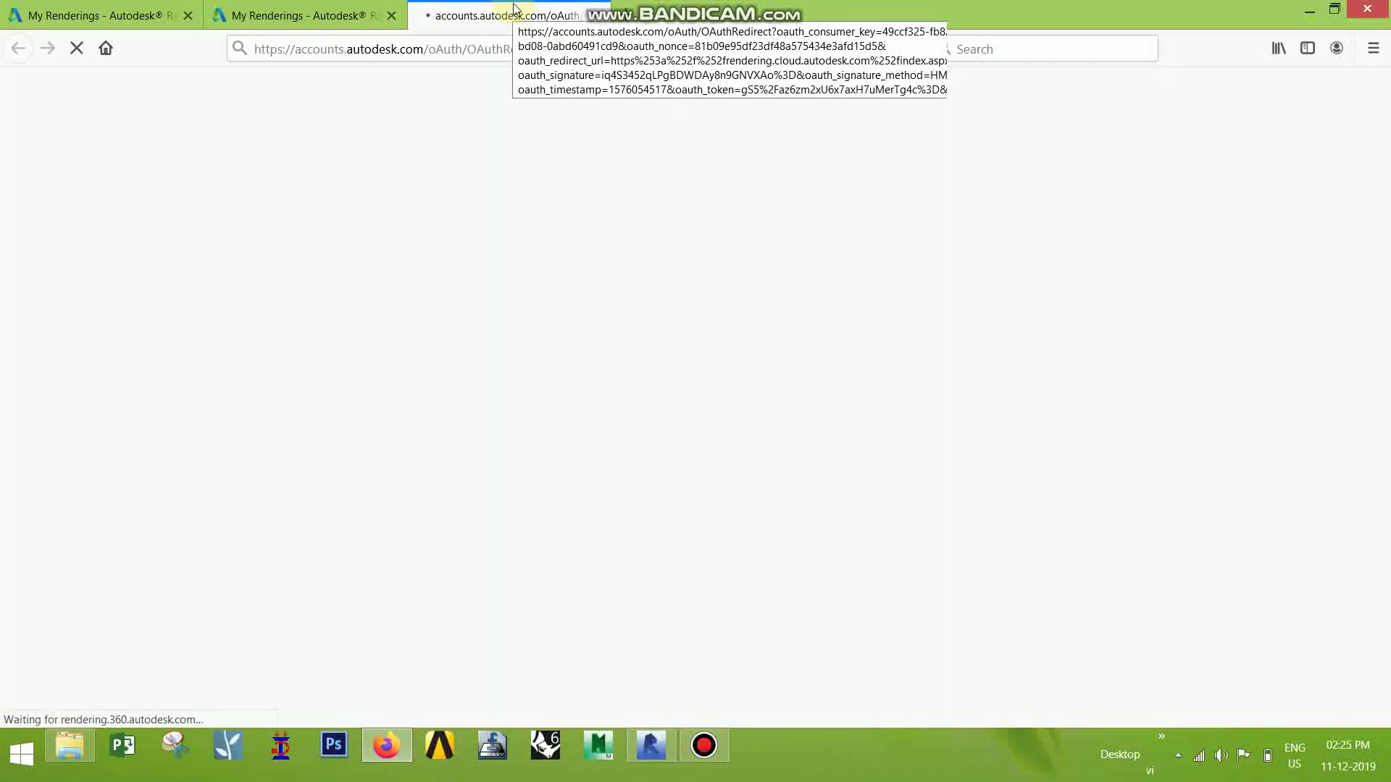
Look around the door-room panorama, then return to the My Renderings list
click(323, 16)
mouse_move(891, 514)
mouse_down()
mouse_move(1335, 475)
mouse_move(1335, 459)
mouse_move(638, 420)
mouse_move(590, 456)
mouse_up()
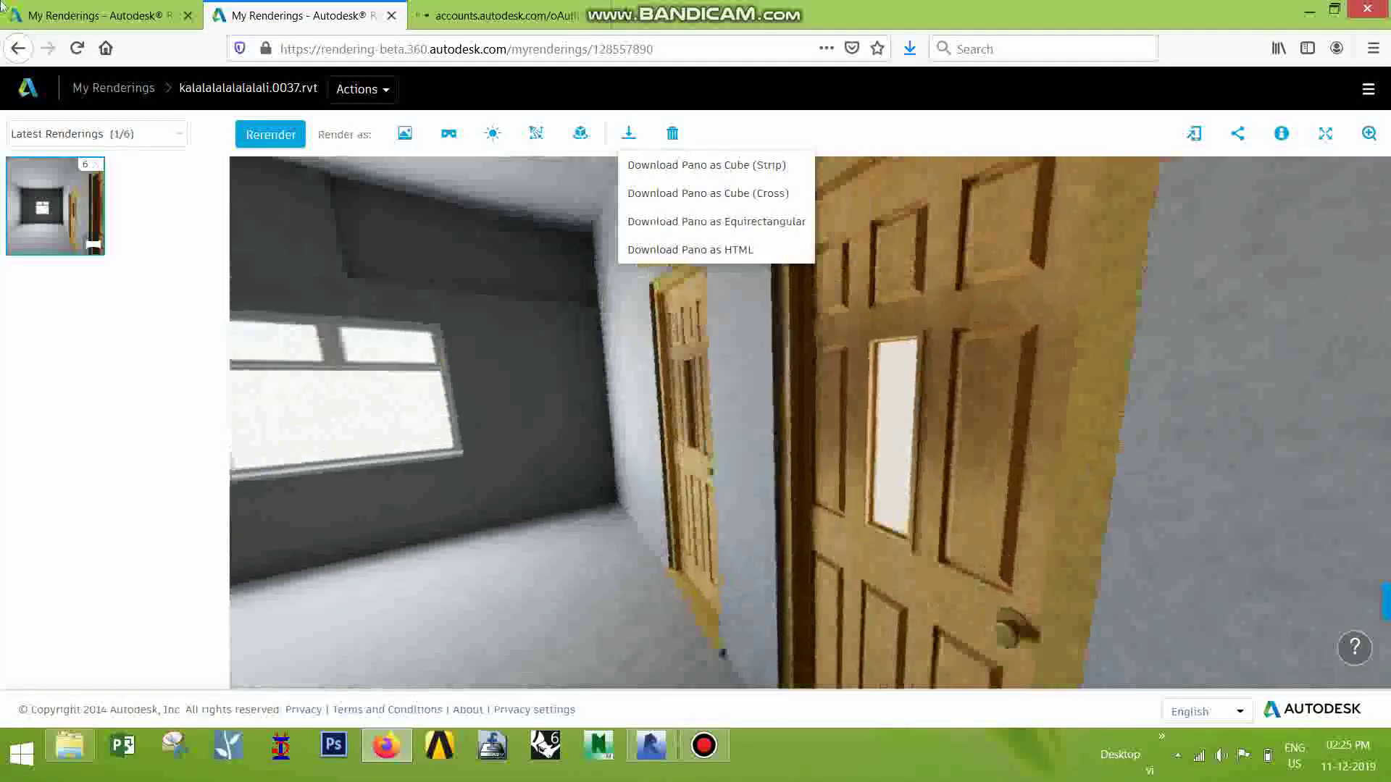
click(76, 26)
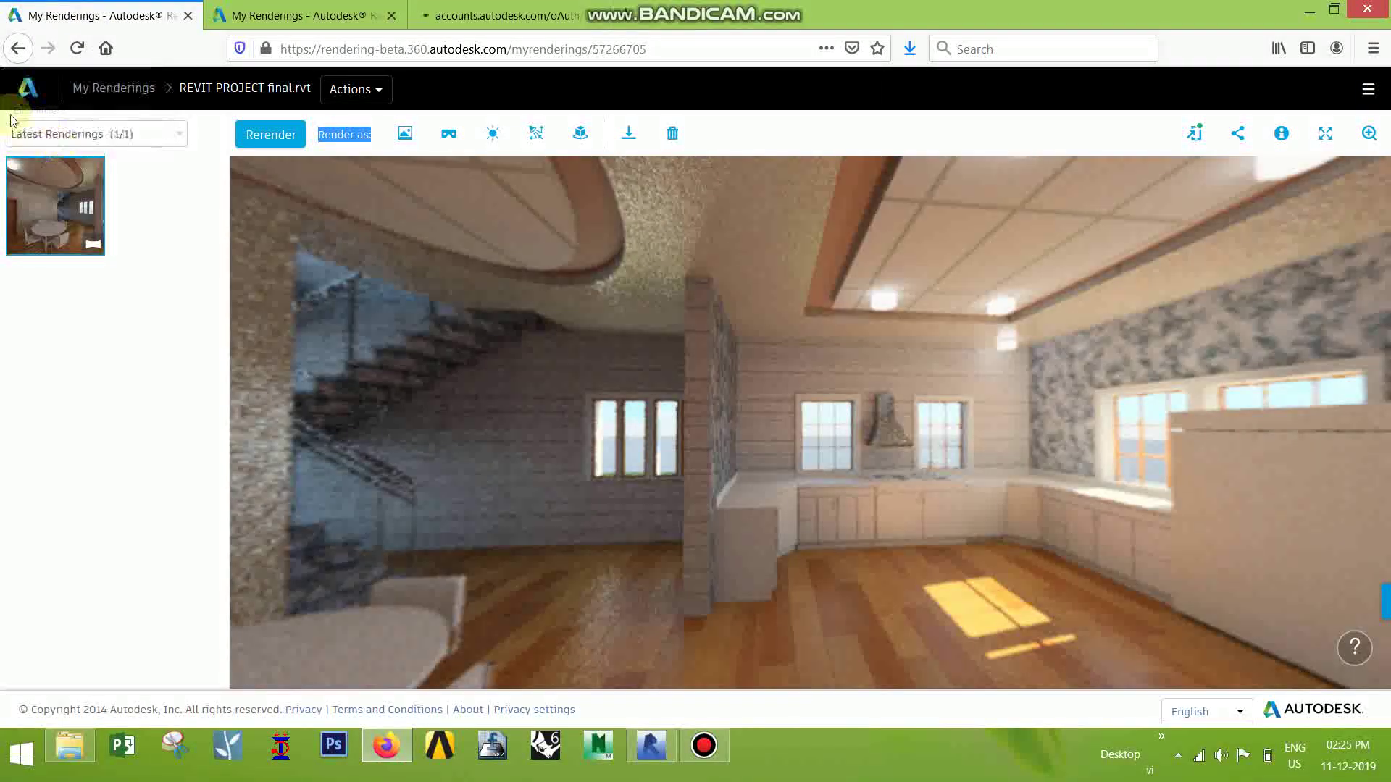
click(118, 88)
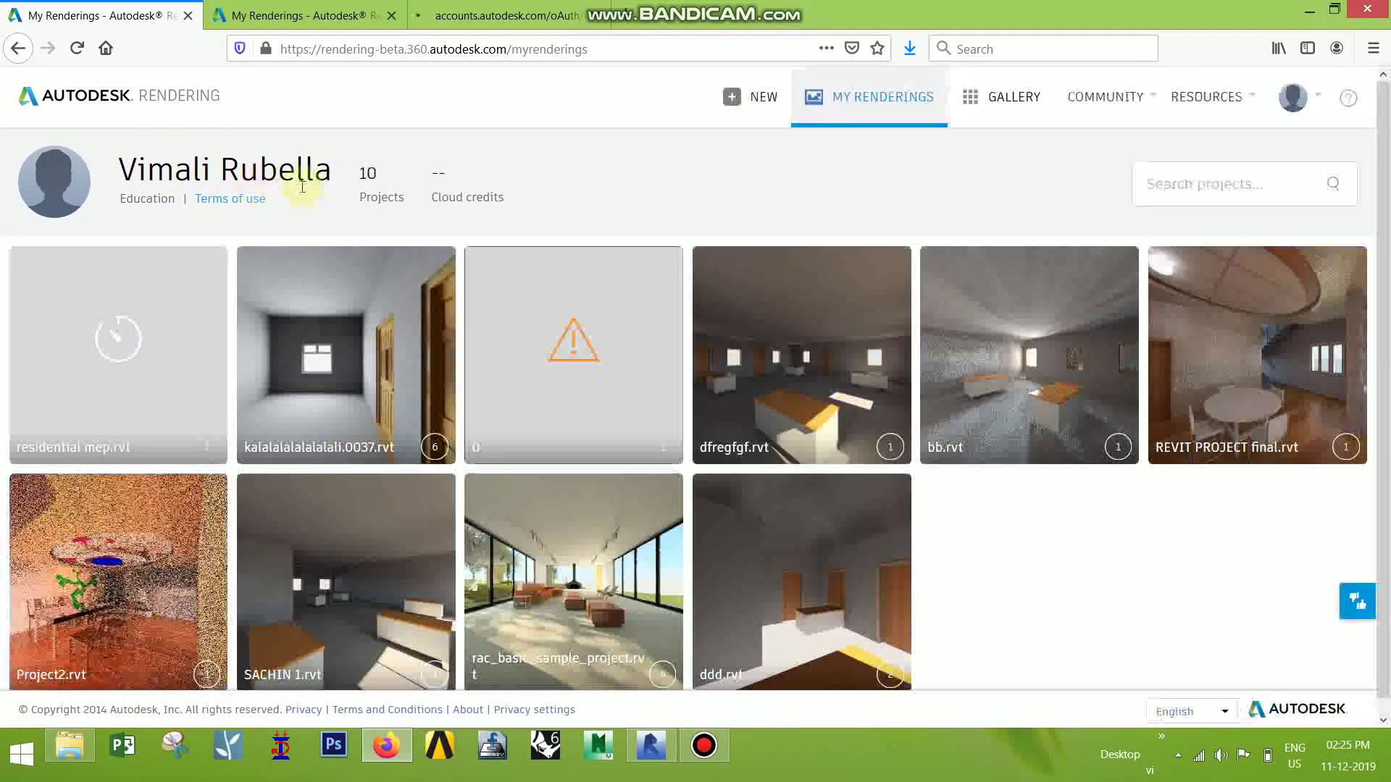
Open the Project2.rvt rendering in the panorama viewer
scroll(1330, 536, down, 1)
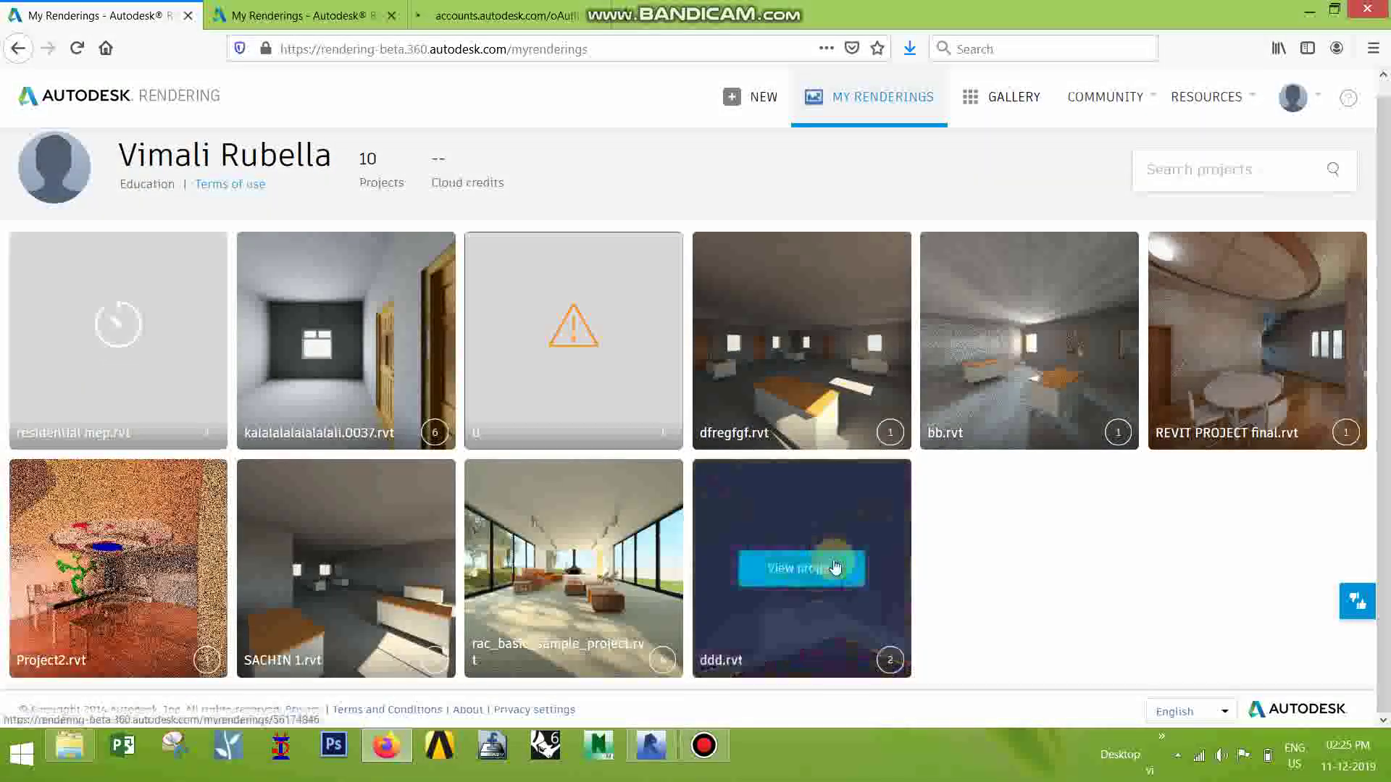
mouse_move(117, 567)
click(124, 592)
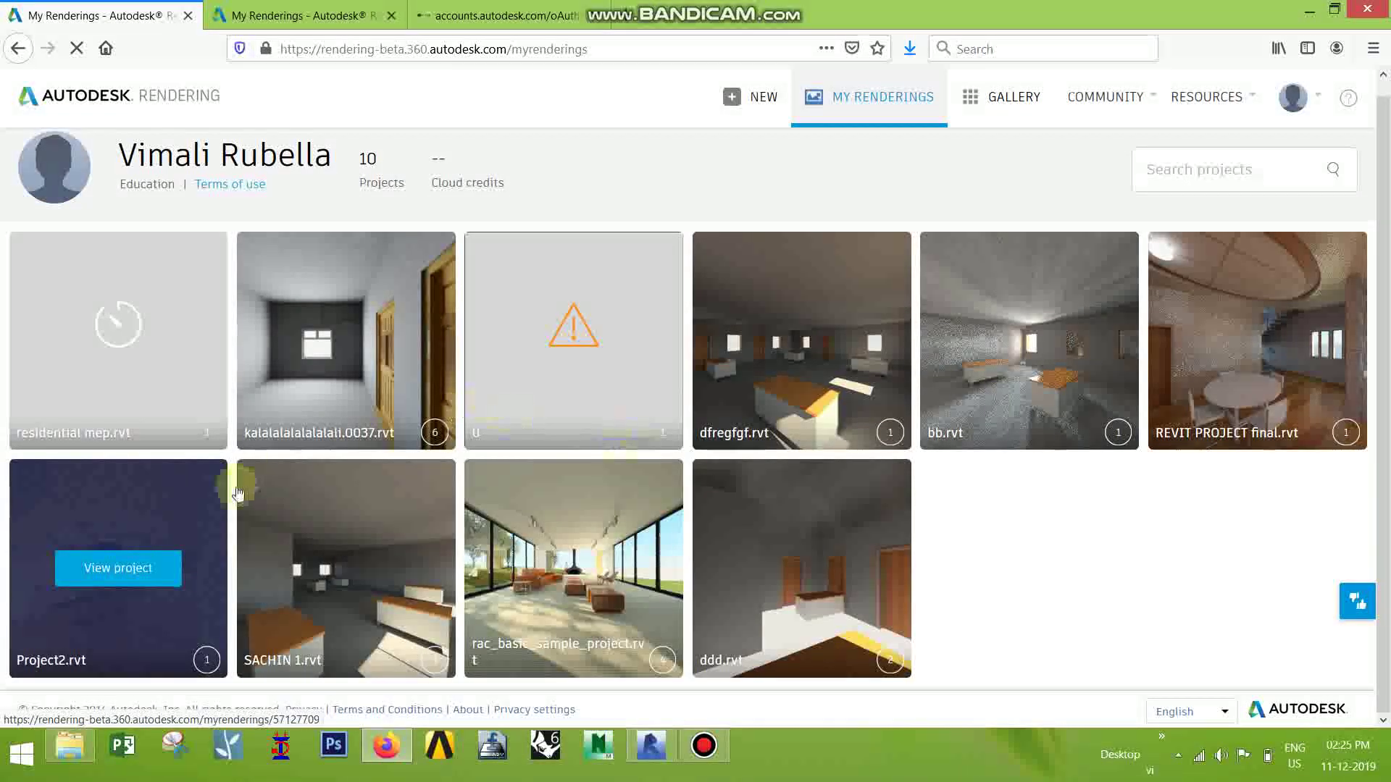
click(528, 9)
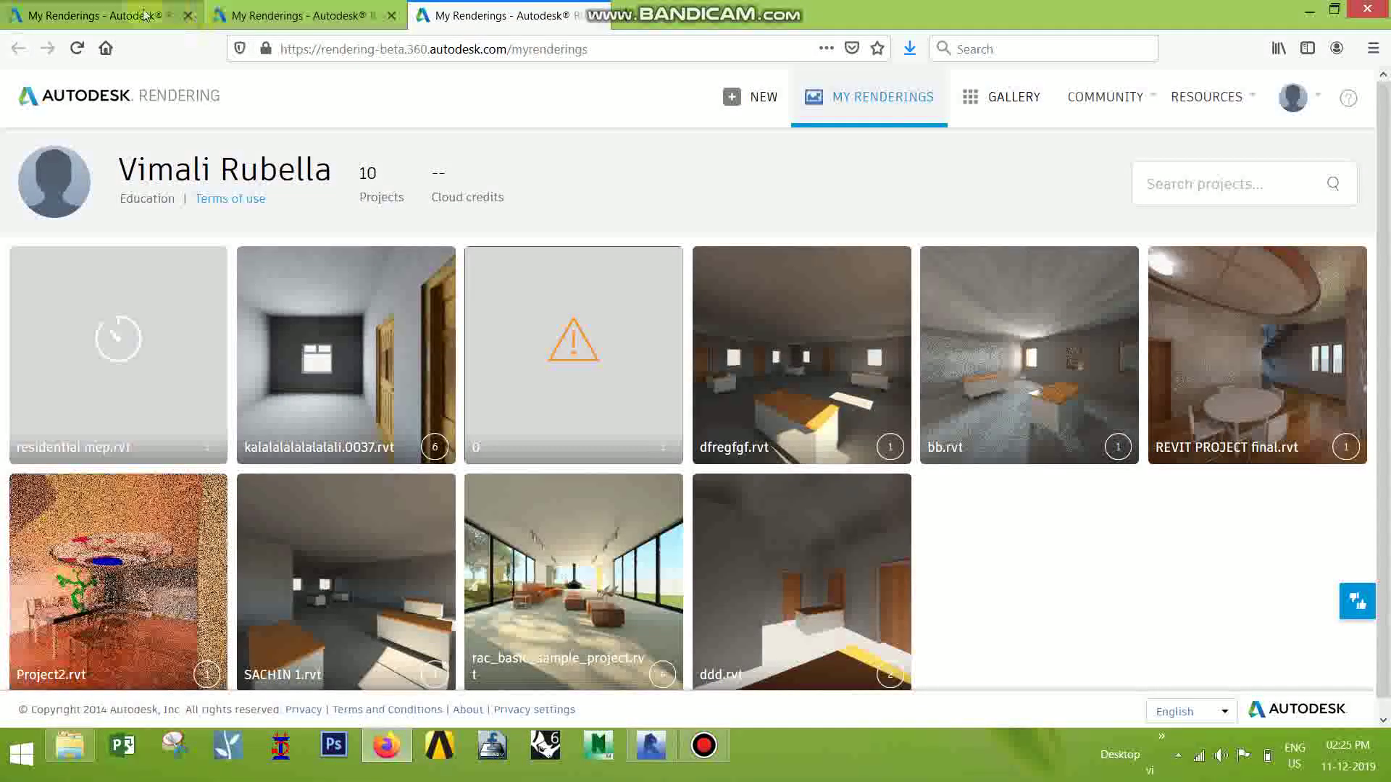
click(118, 567)
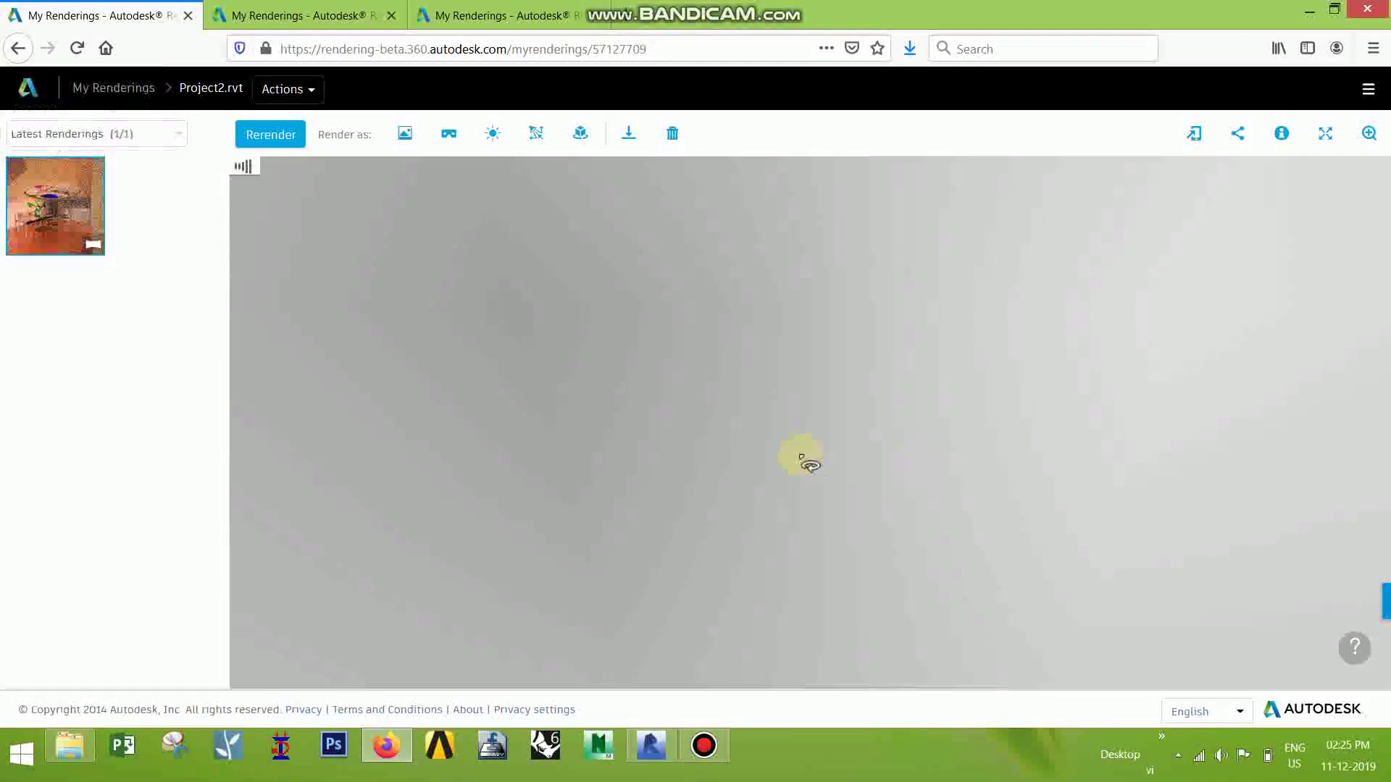
Turn the Project2 panorama toward the floor and a dark wall, then return to the gallery
mouse_move(745, 471)
mouse_down()
mouse_move(954, 435)
mouse_move(854, 444)
mouse_move(1304, 413)
mouse_up()
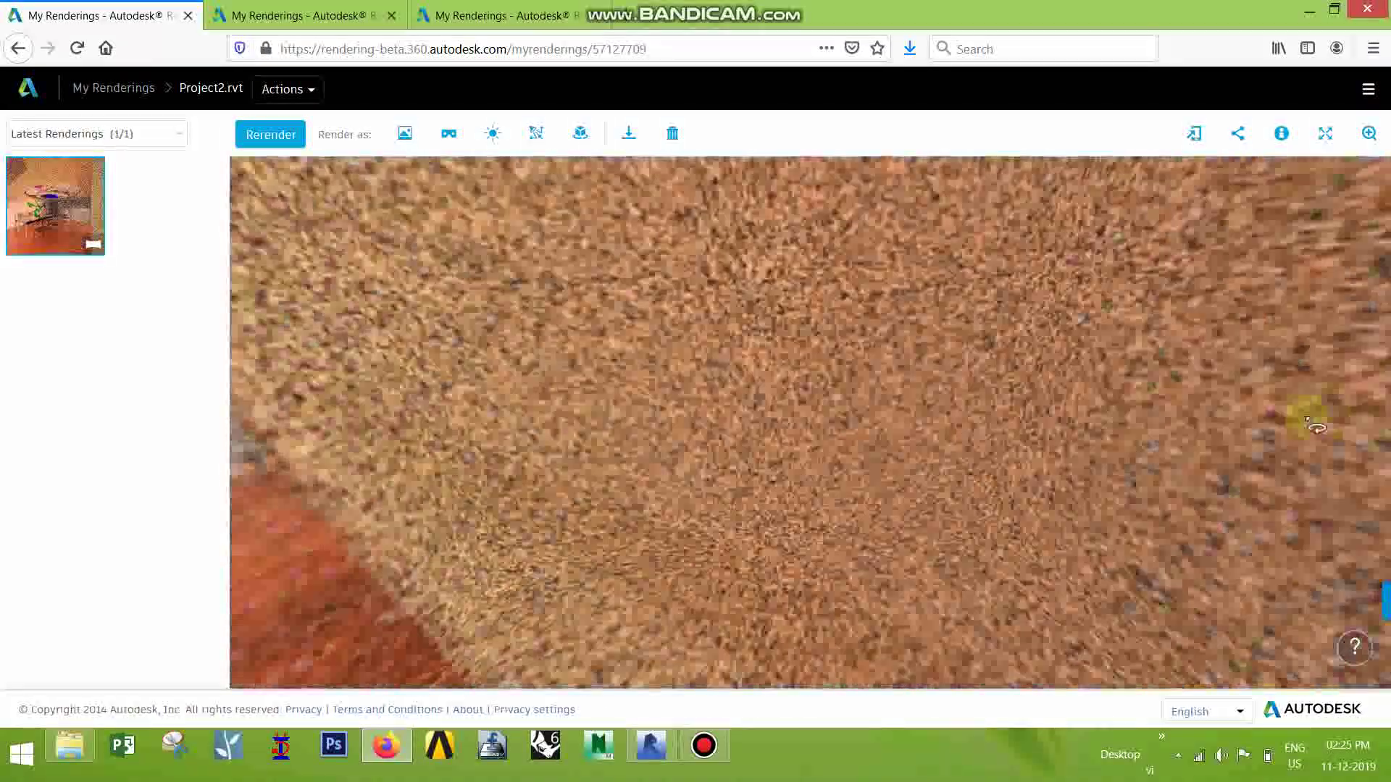
mouse_move(565, 377)
mouse_down()
mouse_move(770, 310)
mouse_move(885, 490)
mouse_move(1093, 497)
mouse_move(589, 441)
mouse_move(1102, 410)
mouse_move(839, 434)
mouse_move(1128, 470)
mouse_move(655, 435)
mouse_move(248, 434)
mouse_move(848, 351)
mouse_move(239, 203)
mouse_up()
click(110, 89)
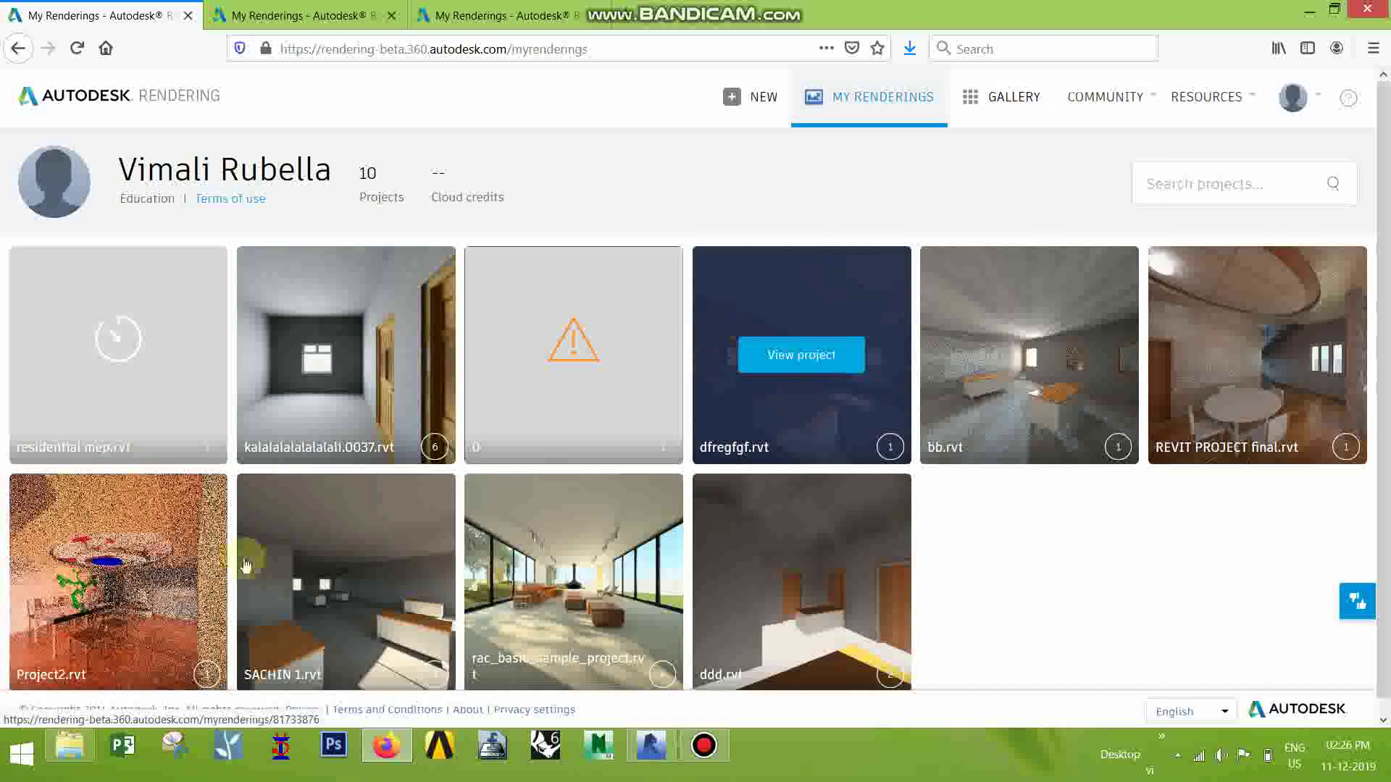
scroll(444, 470, down, 1)
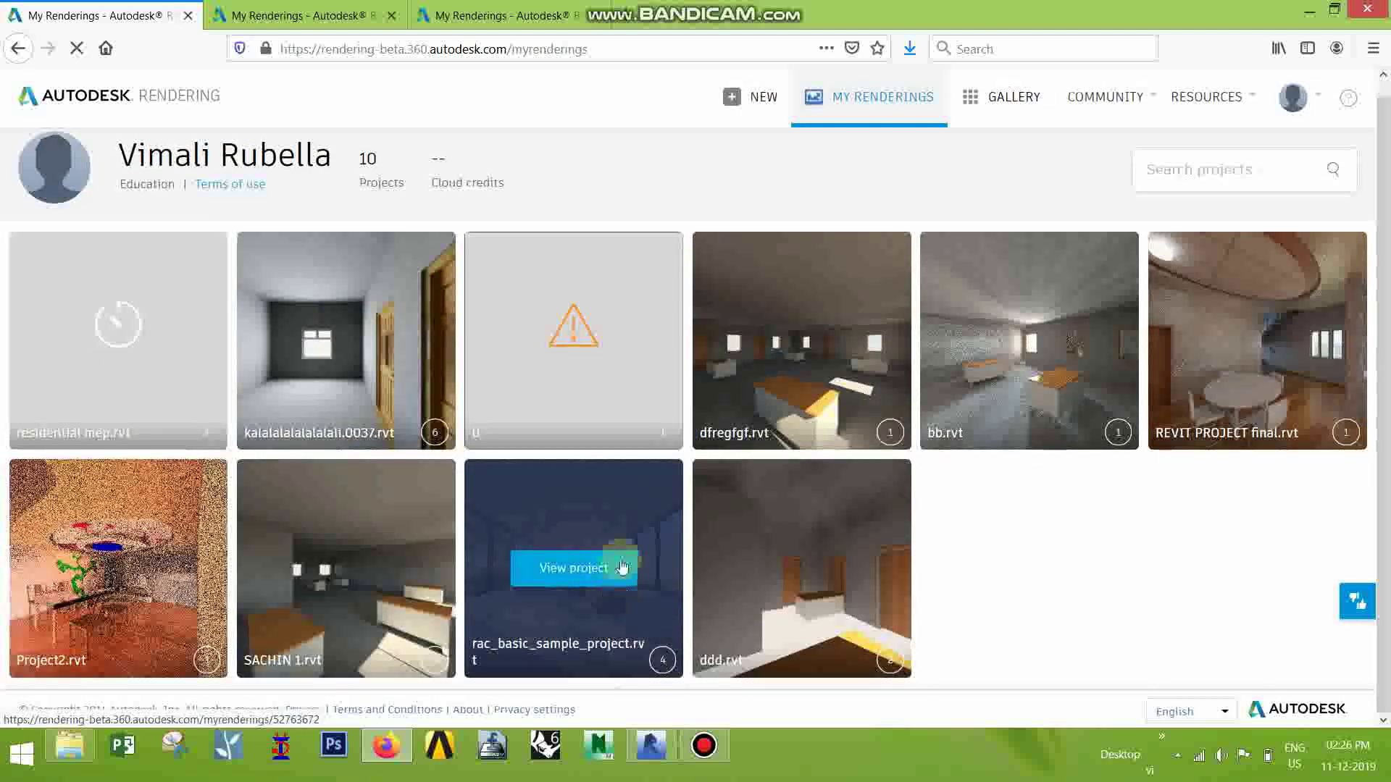
Tour the rac_basic_sample_project and door-room panoramas, then return to the renderings list
click(622, 567)
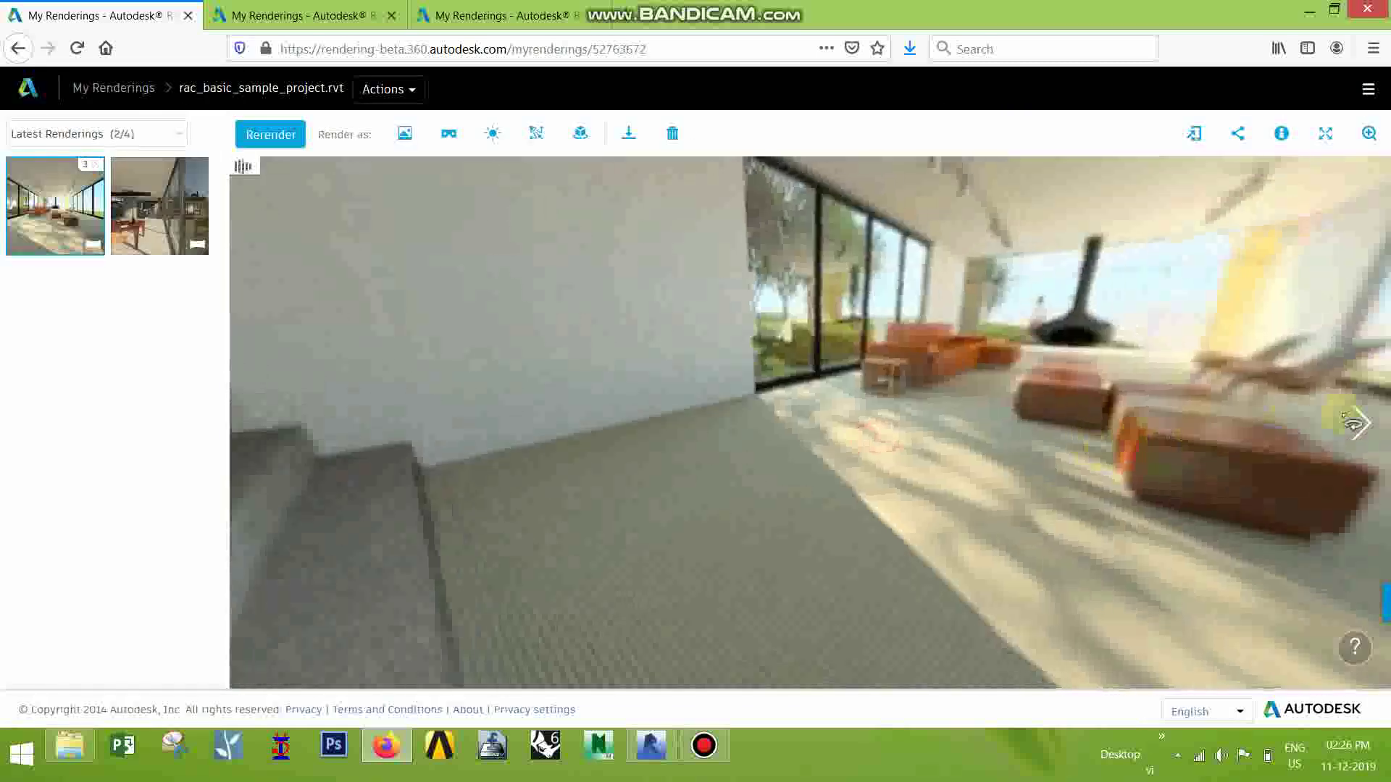
mouse_move(1340, 418)
mouse_down()
mouse_move(1155, 466)
mouse_move(506, 466)
mouse_move(615, 506)
mouse_up()
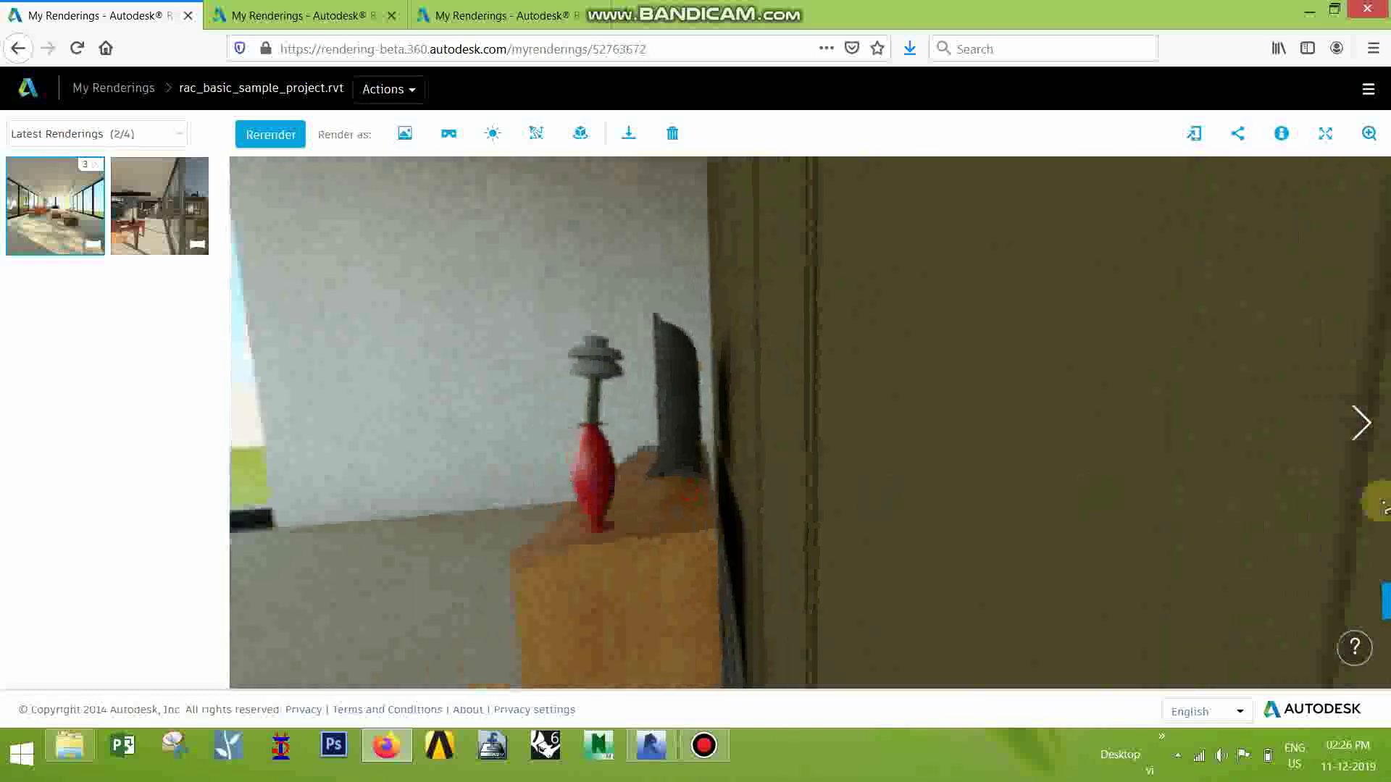
mouse_move(1380, 505)
mouse_down()
mouse_move(817, 466)
mouse_move(1296, 425)
mouse_move(892, 482)
mouse_move(913, 520)
mouse_move(665, 506)
mouse_up()
mouse_move(661, 447)
mouse_down()
mouse_move(677, 363)
mouse_move(708, 590)
mouse_move(497, 472)
mouse_move(529, 459)
mouse_move(673, 469)
mouse_move(715, 406)
mouse_move(727, 618)
mouse_move(686, 282)
mouse_move(519, 224)
mouse_up()
click(295, 6)
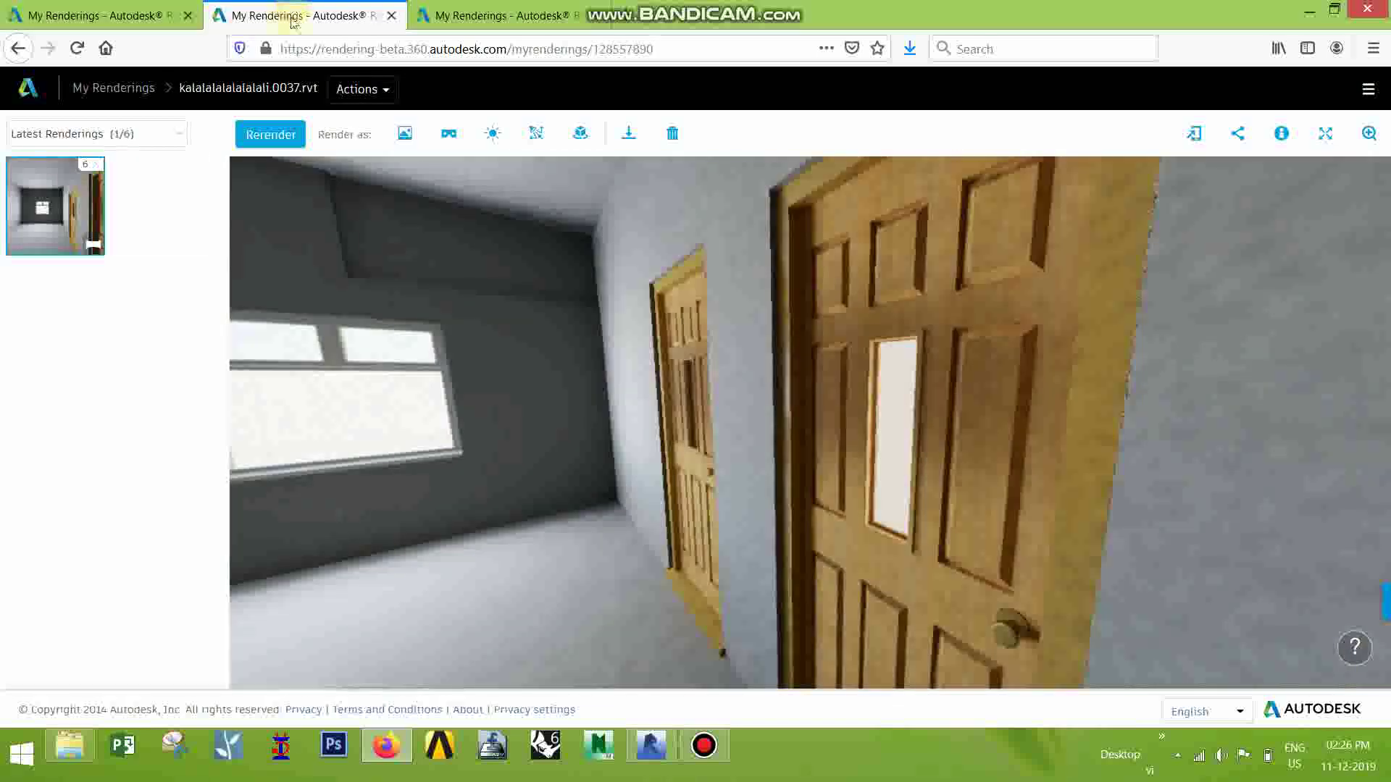
mouse_move(571, 566)
mouse_down()
mouse_move(1023, 544)
mouse_move(758, 358)
mouse_move(711, 507)
mouse_move(719, 608)
mouse_up()
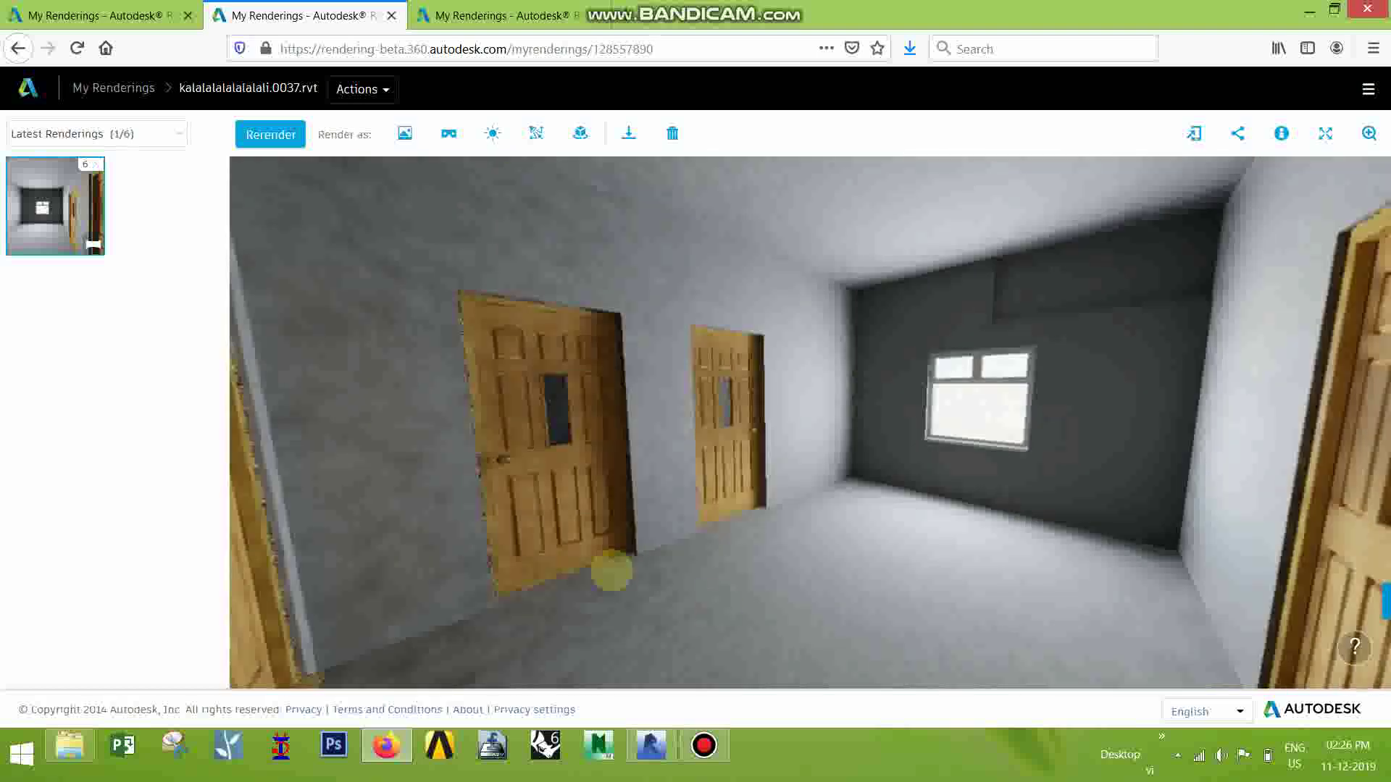
click(458, 7)
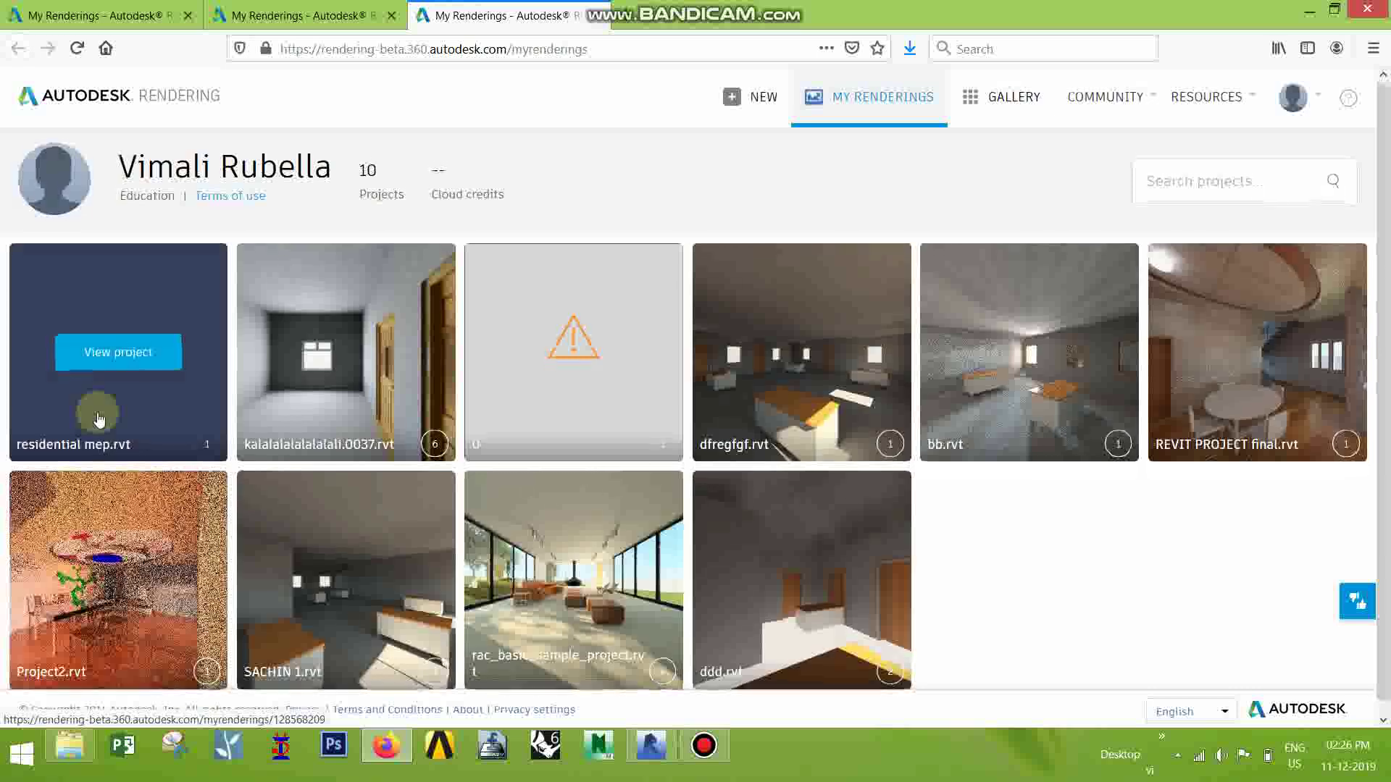
Switch briefly to the Revit model, then back to the rendering website in Firefox
scroll(101, 409, down, 1)
click(652, 747)
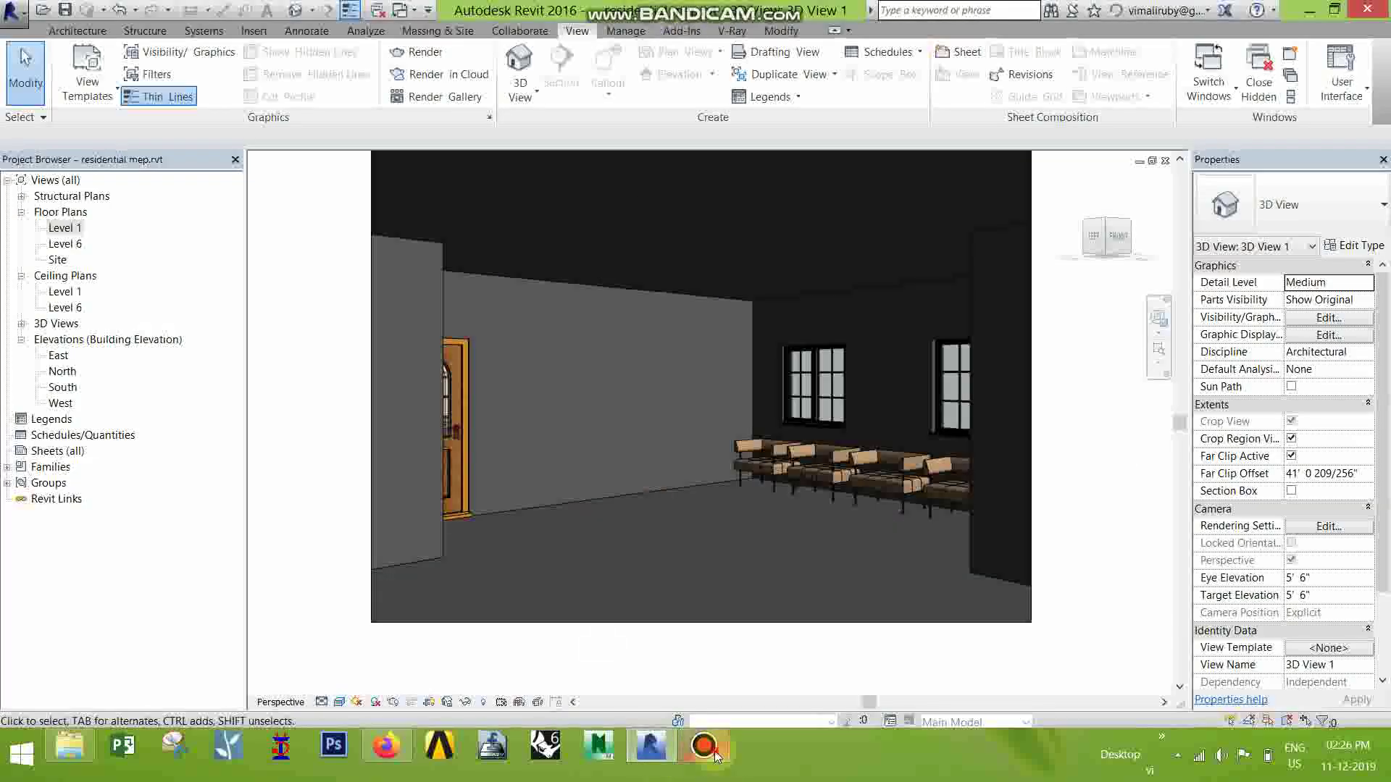
click(387, 746)
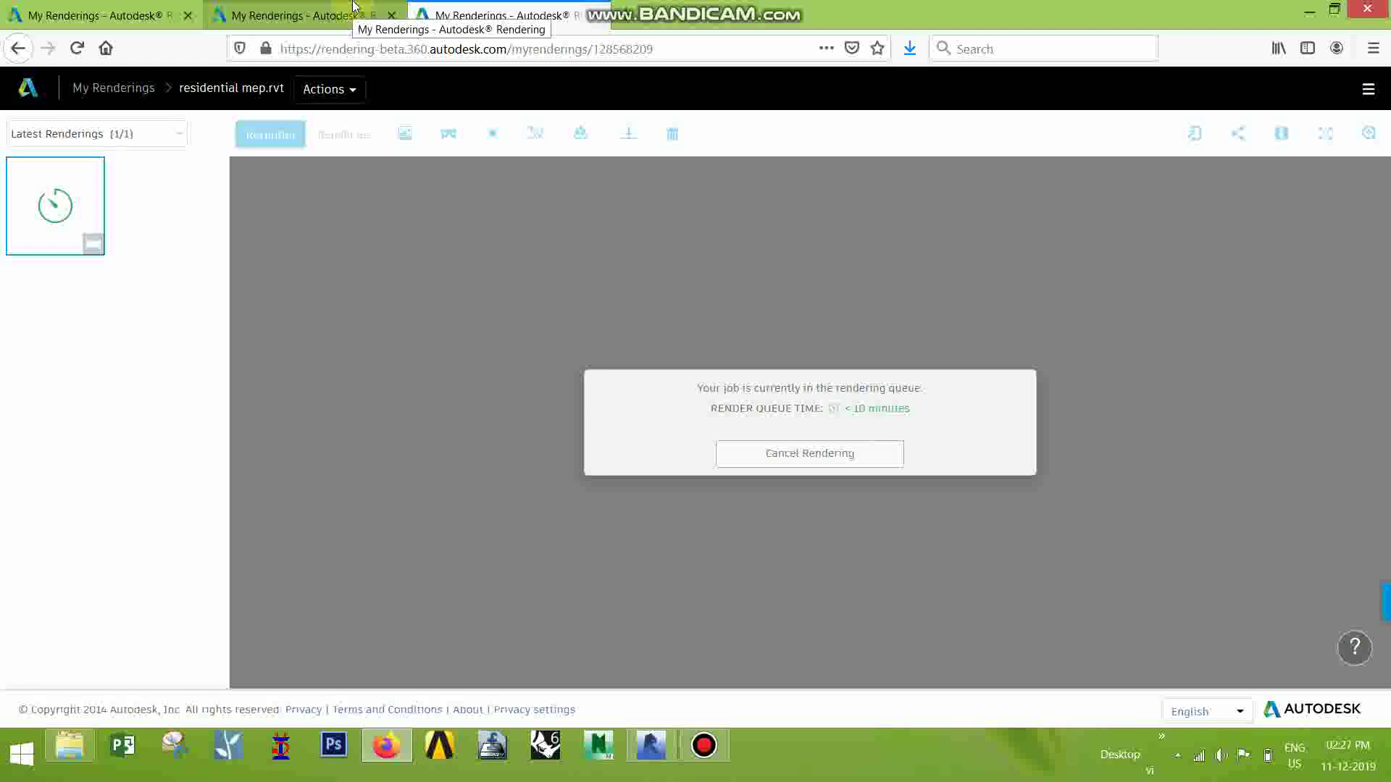
Watch the residential mep.rvt project page until its render shows Rendering in progress
click(717, 743)
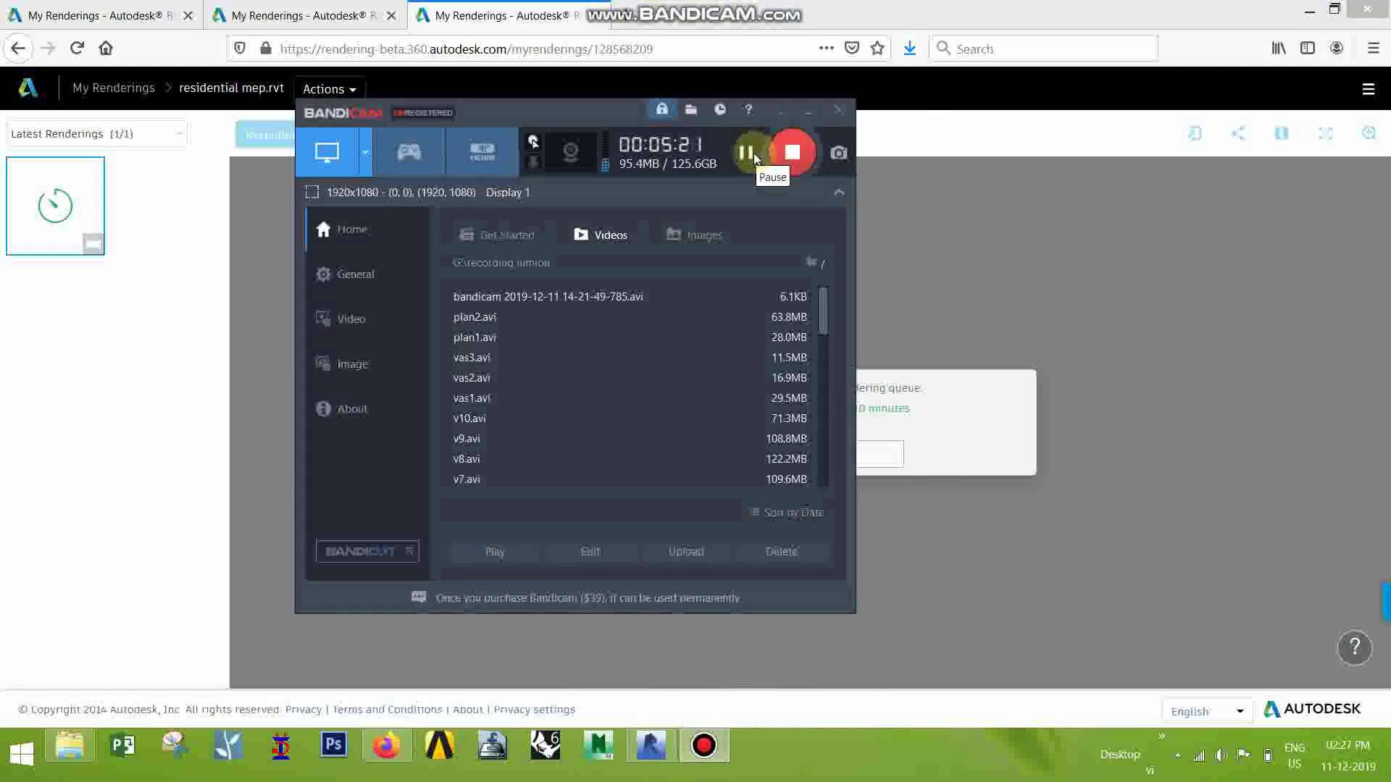
click(809, 111)
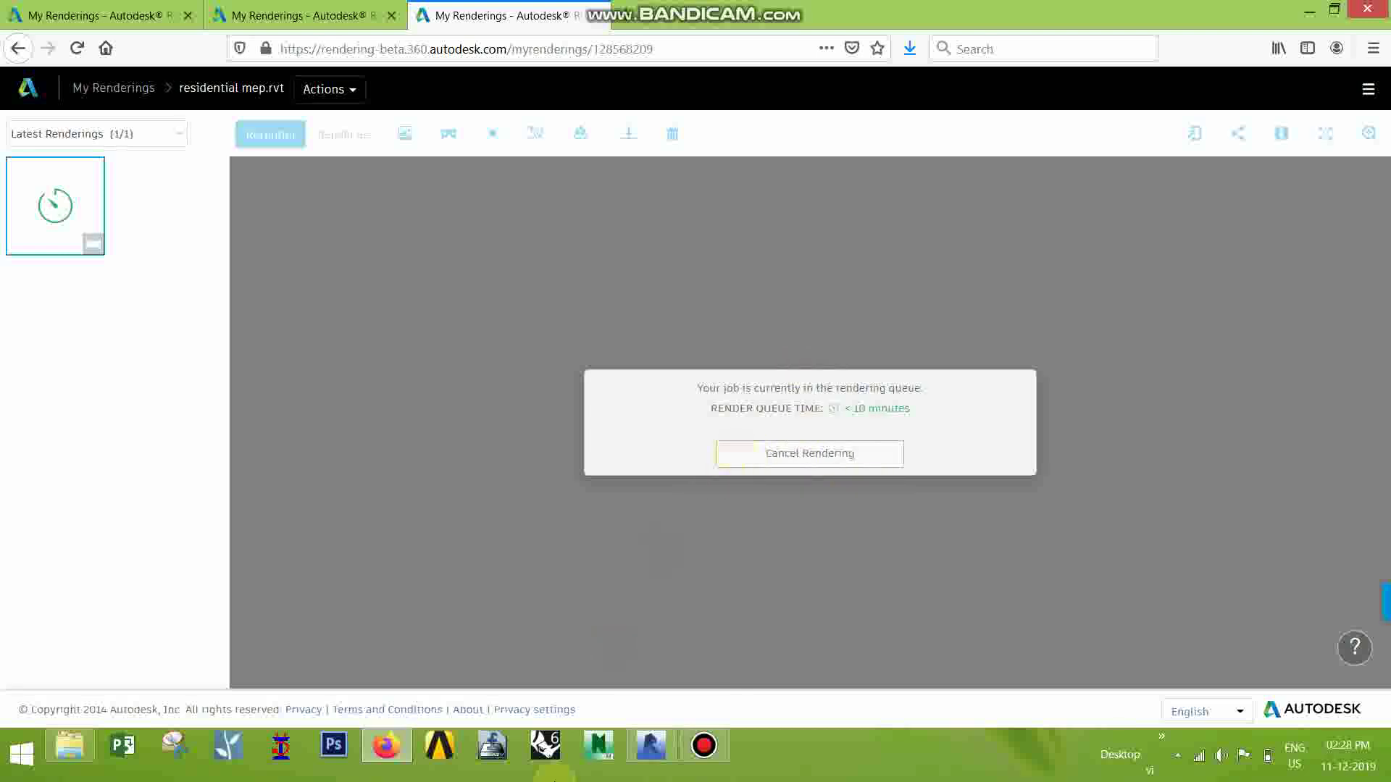
mouse_move(702, 745)
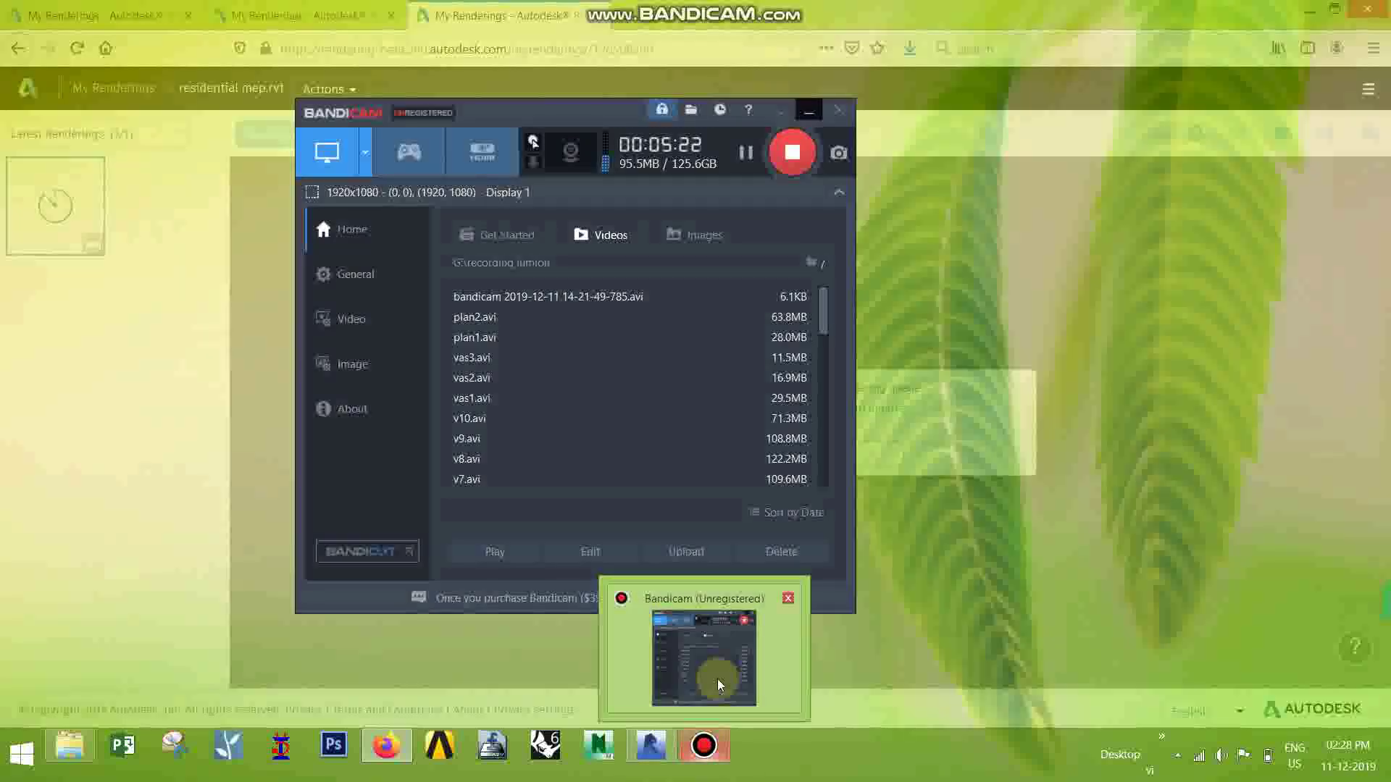
click(717, 677)
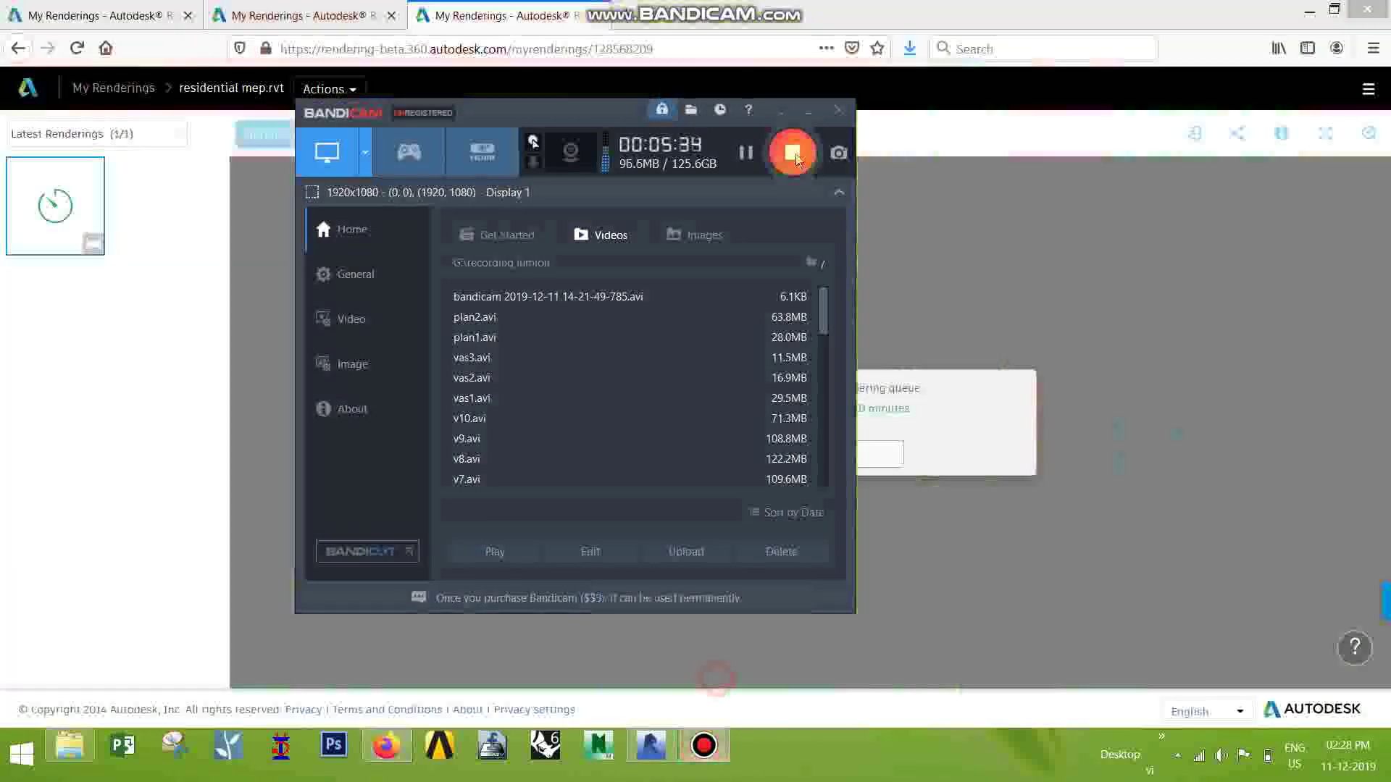
click(807, 110)
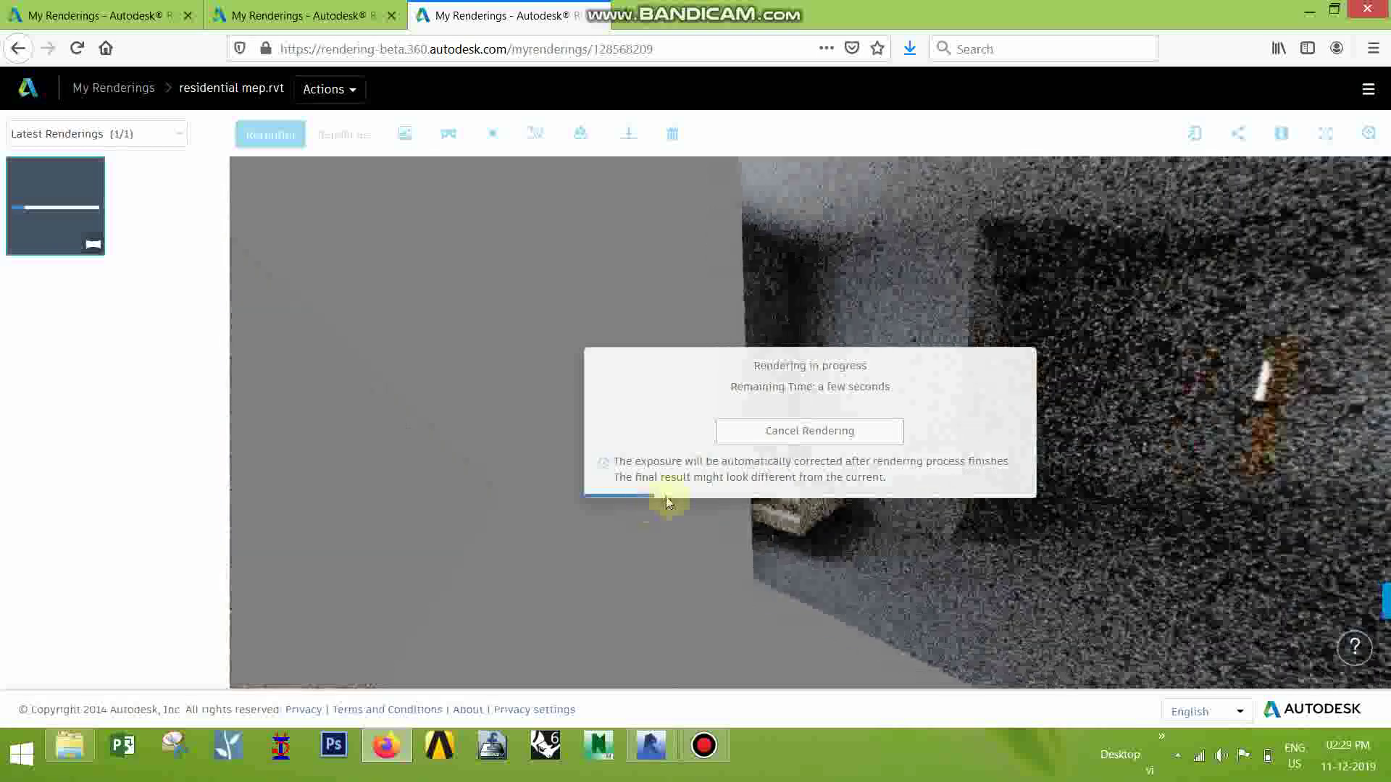
Orbit the in-progress residential mep.rvt render preview, briefly checking the Revit 3D view
mouse_move(779, 518)
mouse_down()
mouse_move(1049, 497)
mouse_move(950, 621)
mouse_move(1099, 611)
mouse_move(1155, 558)
mouse_up()
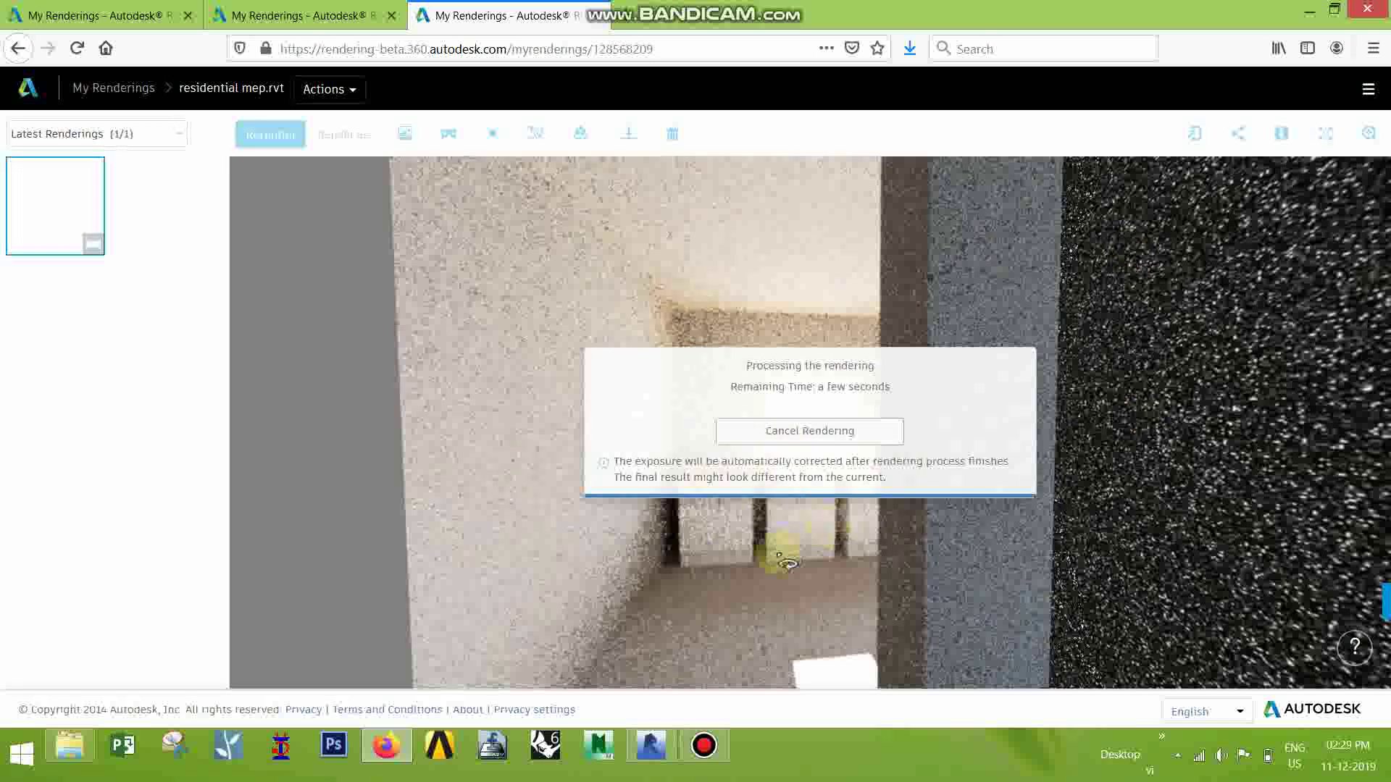
mouse_move(786, 562)
mouse_down()
mouse_move(1202, 468)
mouse_move(1316, 481)
mouse_move(1292, 534)
mouse_move(923, 708)
mouse_move(668, 746)
mouse_up()
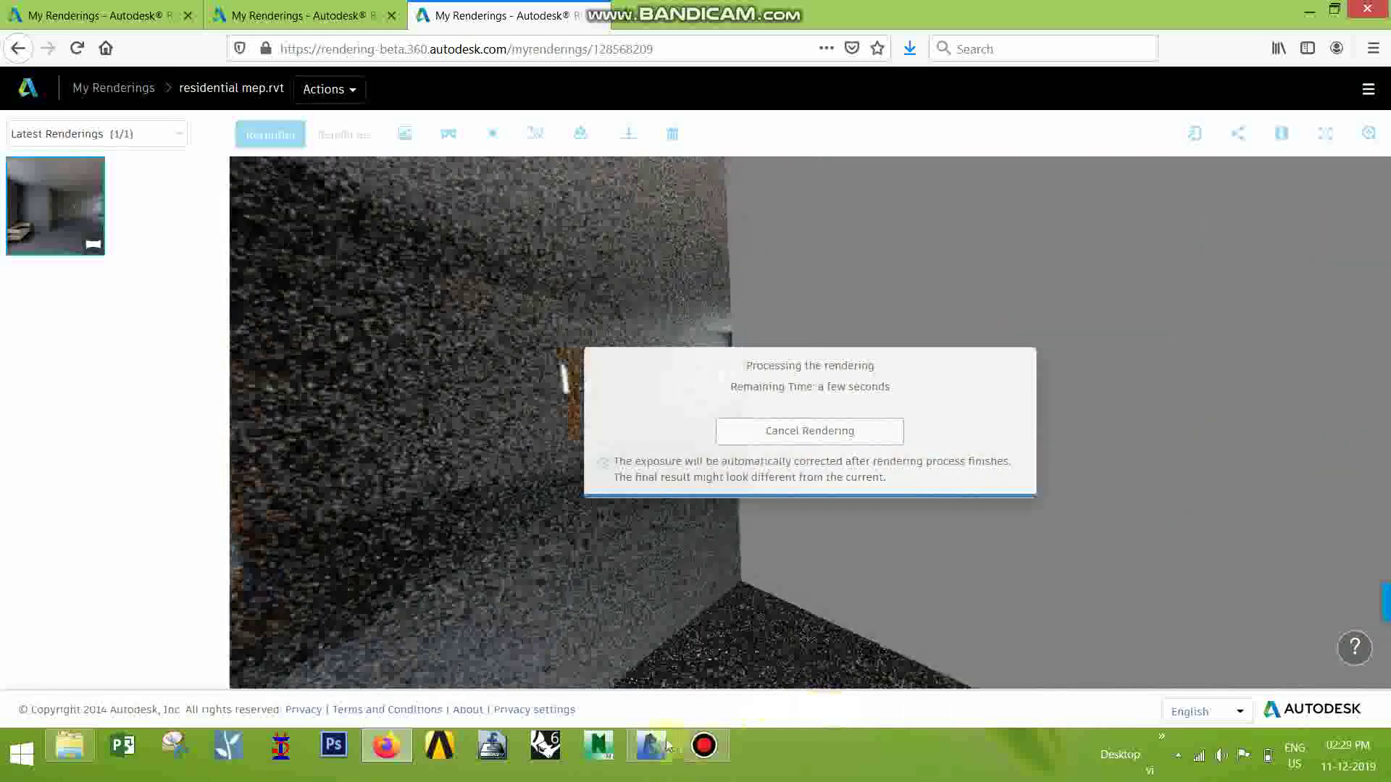
click(666, 746)
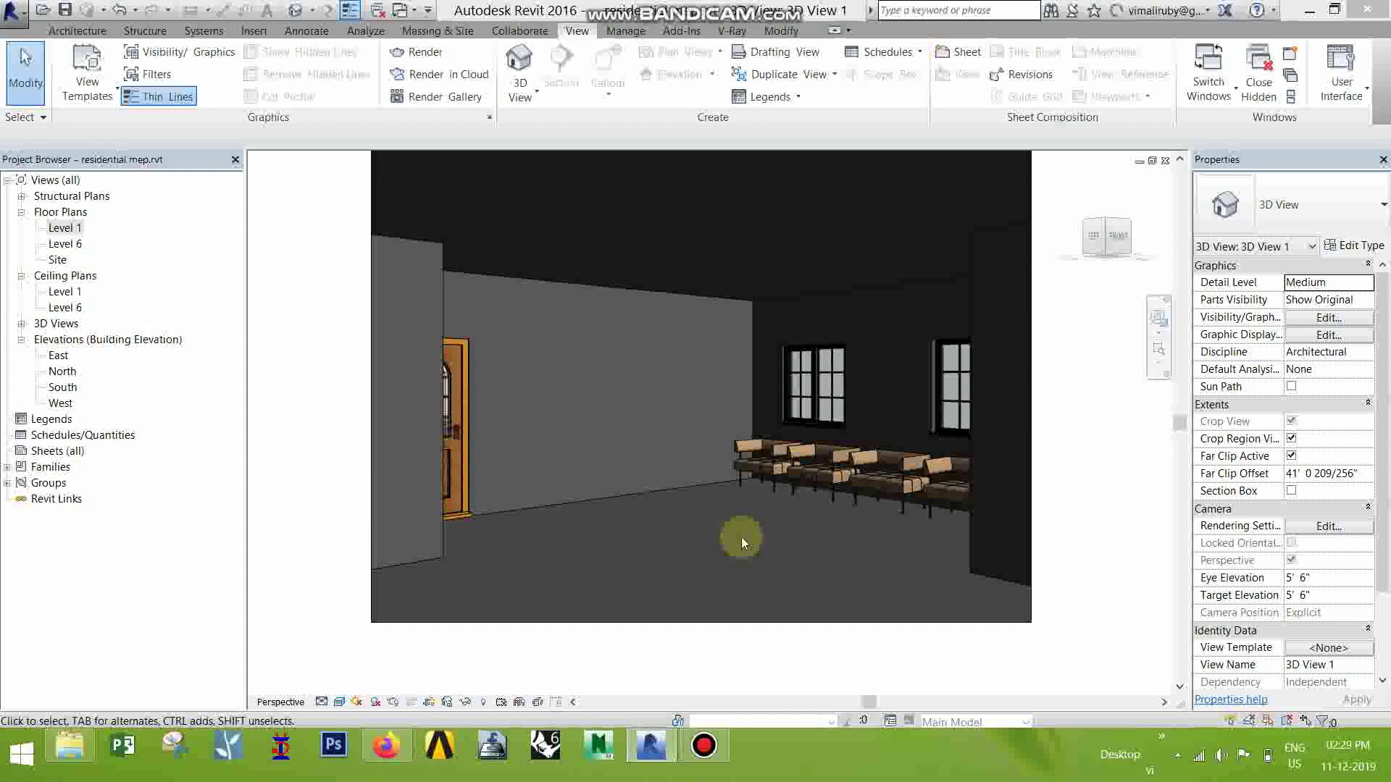
mouse_move(739, 552)
shift+middle_down()
mouse_move(577, 552)
mouse_move(618, 536)
mouse_move(834, 565)
mouse_move(993, 562)
mouse_move(812, 572)
mouse_move(761, 559)
mouse_move(725, 572)
shift+middle_up()
click(652, 746)
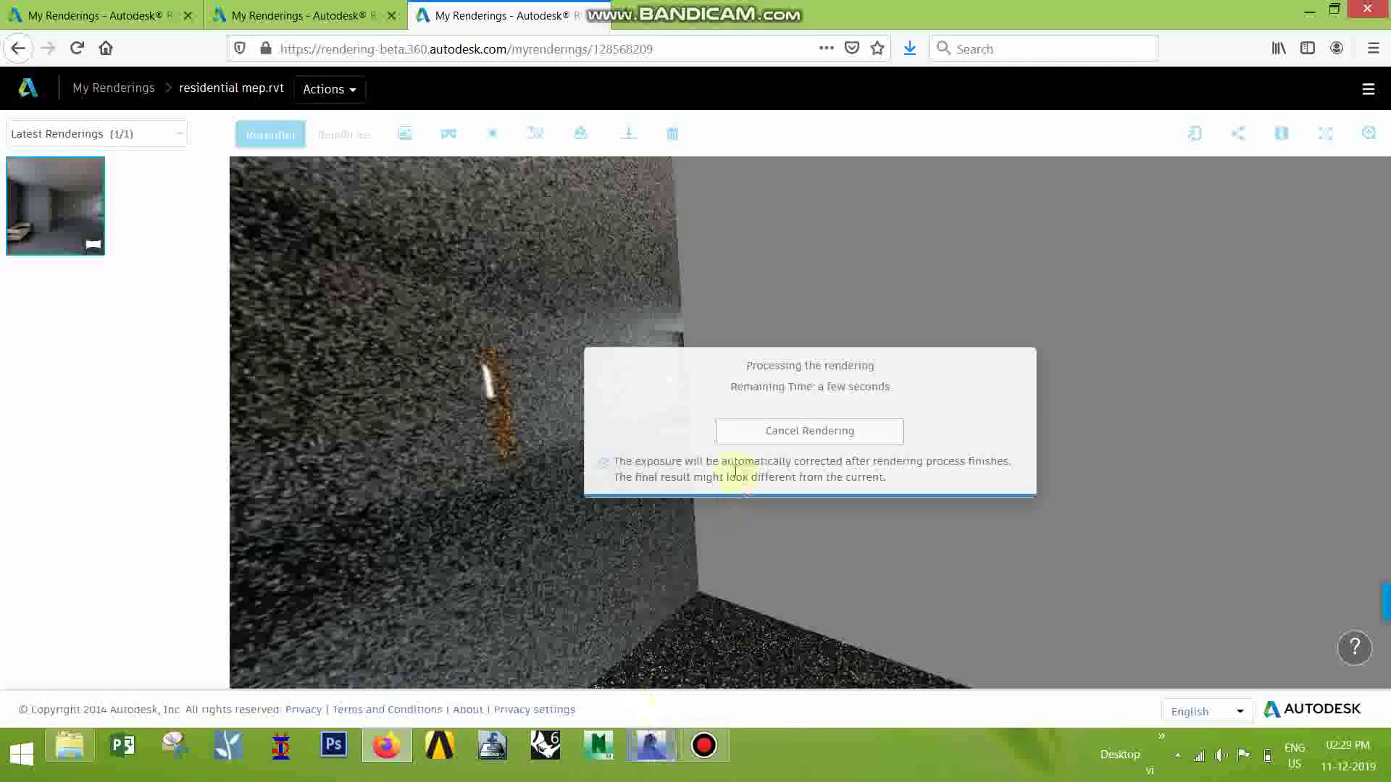
Look around the processing panorama toward the floor corner, bed and window
mouse_move(472, 497)
mouse_down()
mouse_move(569, 536)
mouse_move(797, 563)
mouse_move(1180, 558)
mouse_up()
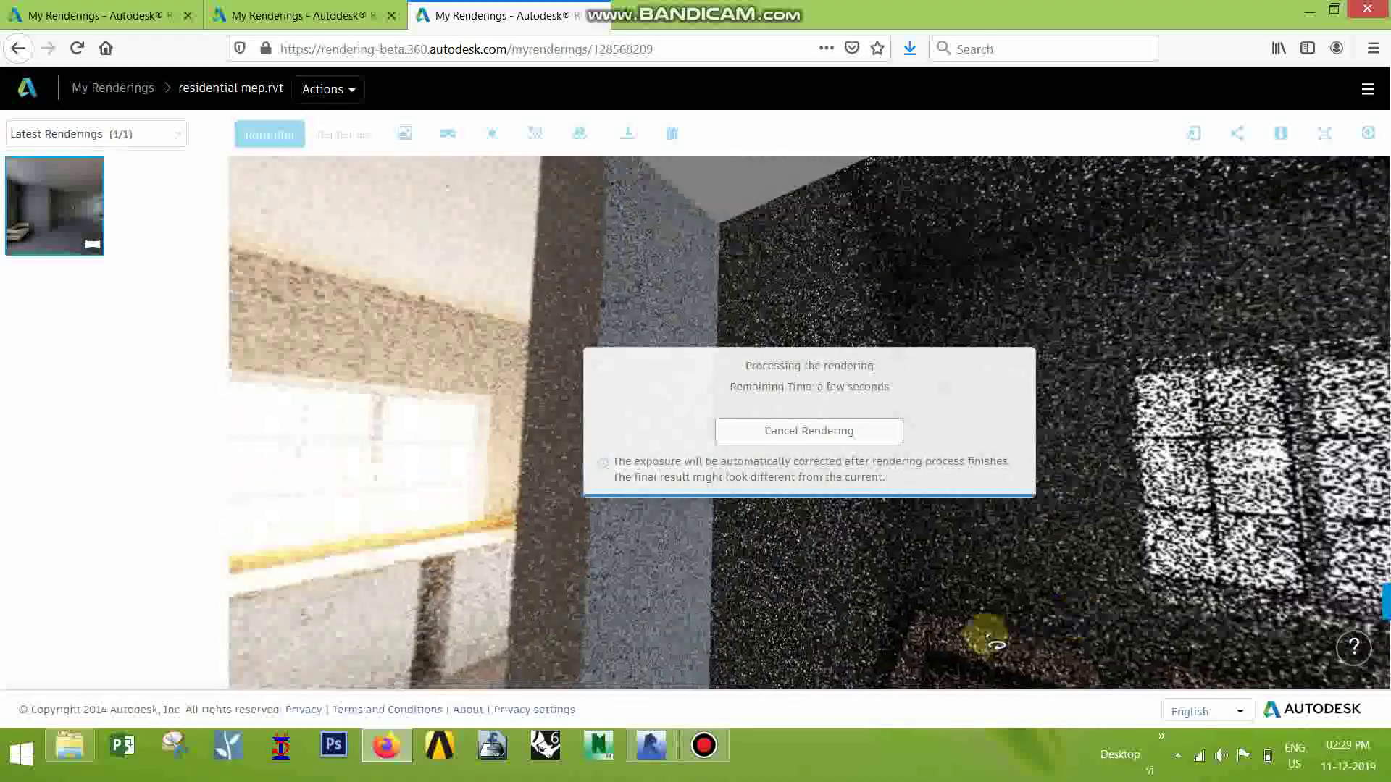
mouse_move(797, 481)
mouse_down()
mouse_move(798, 388)
mouse_move(910, 335)
mouse_move(966, 332)
mouse_move(1106, 521)
mouse_move(938, 547)
mouse_move(590, 518)
mouse_move(671, 537)
mouse_move(689, 327)
mouse_move(720, 391)
mouse_move(738, 493)
mouse_up()
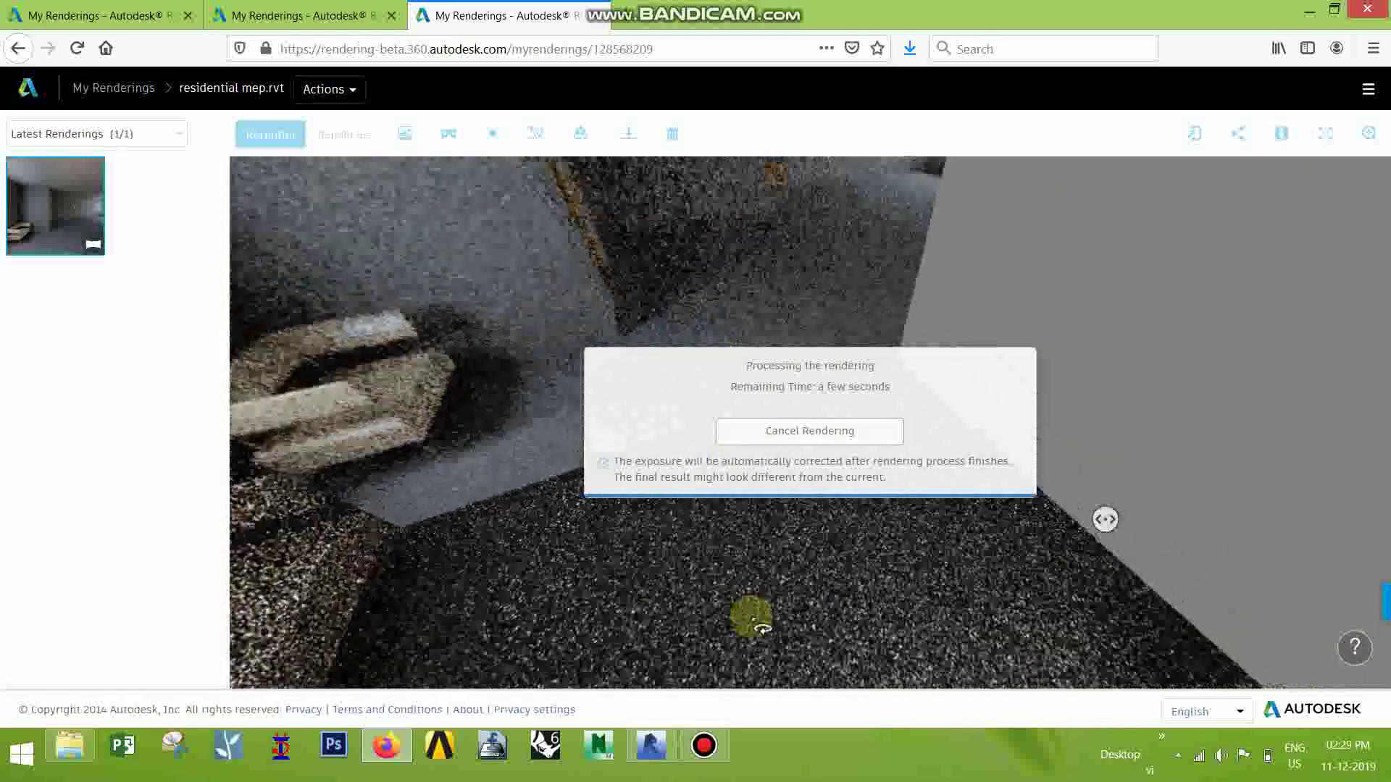
mouse_move(515, 671)
mouse_down()
mouse_move(543, 574)
mouse_move(666, 588)
mouse_up()
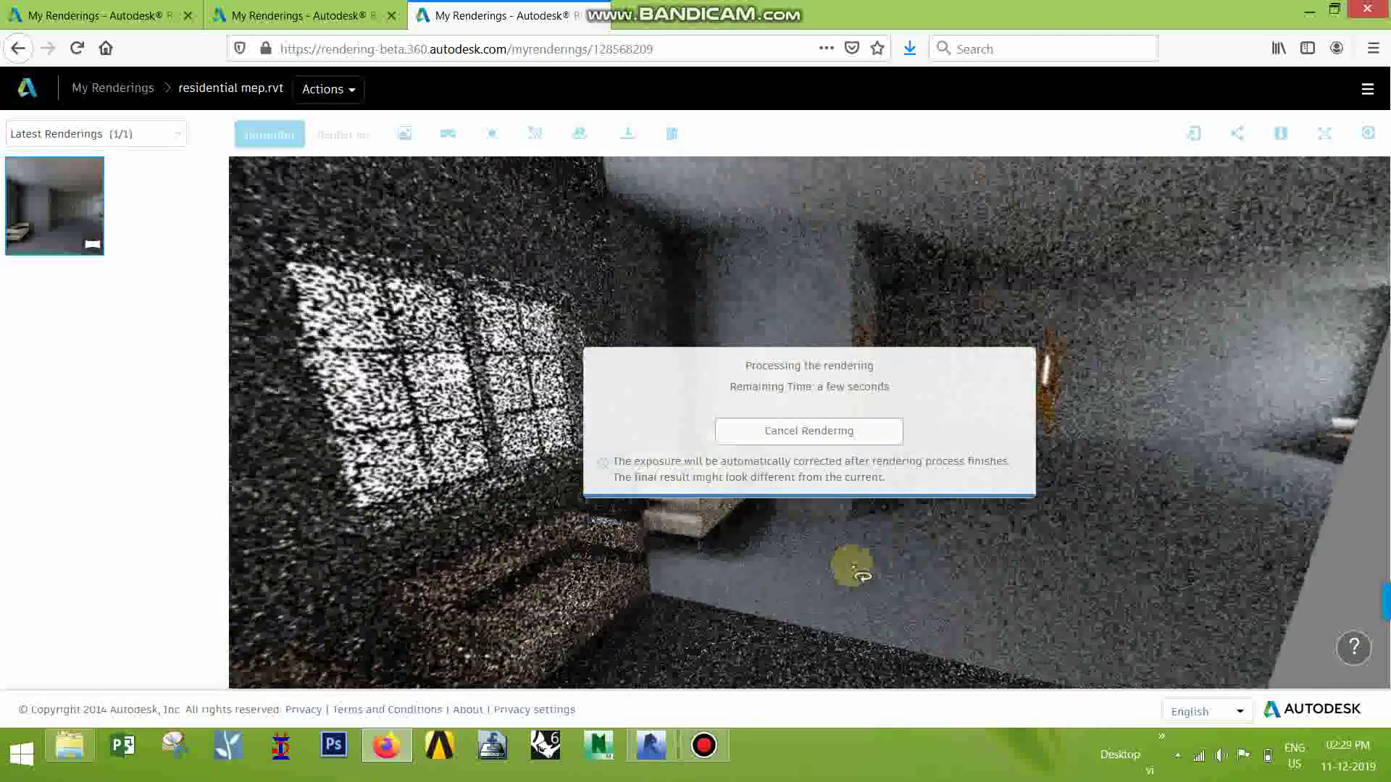
mouse_move(855, 572)
mouse_down()
mouse_move(892, 558)
mouse_move(377, 493)
mouse_up()
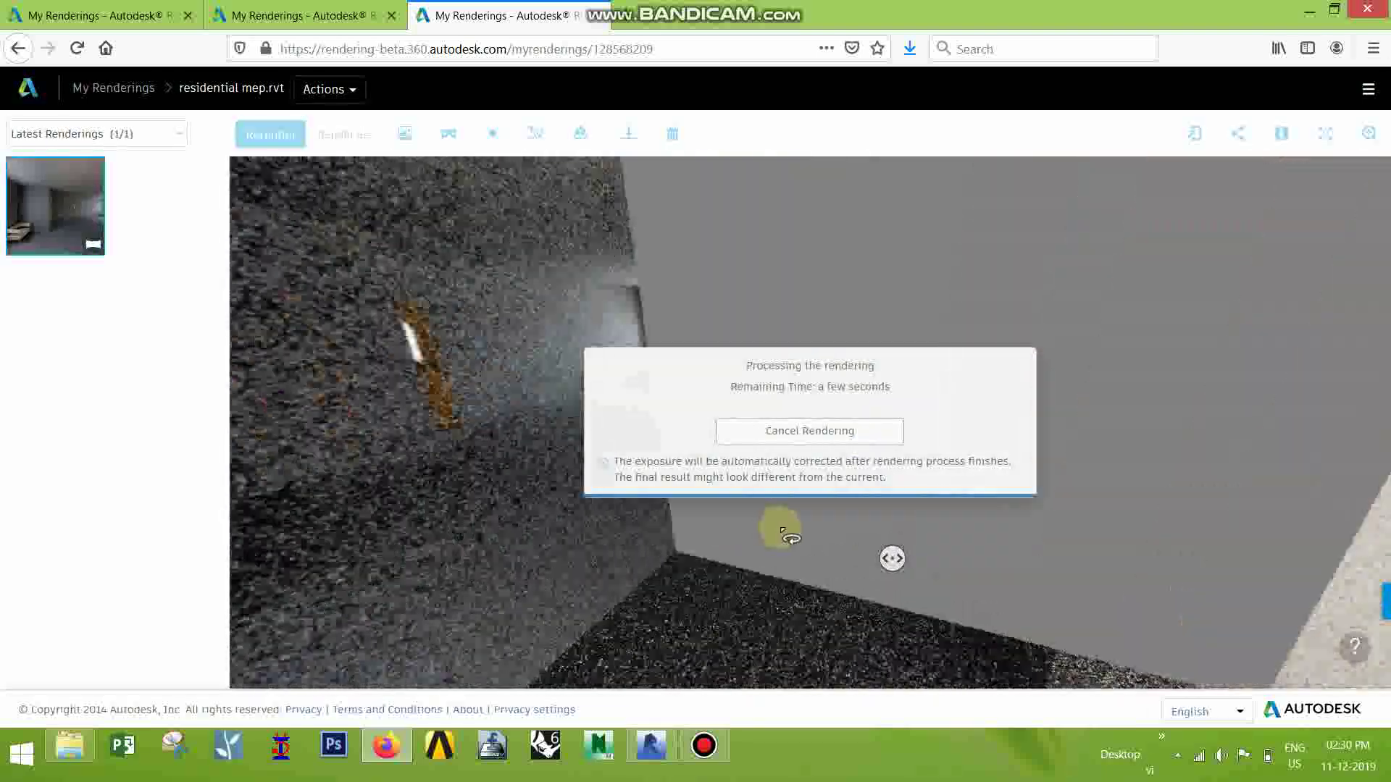
mouse_move(781, 532)
mouse_down()
mouse_move(1215, 555)
mouse_move(1003, 551)
mouse_up()
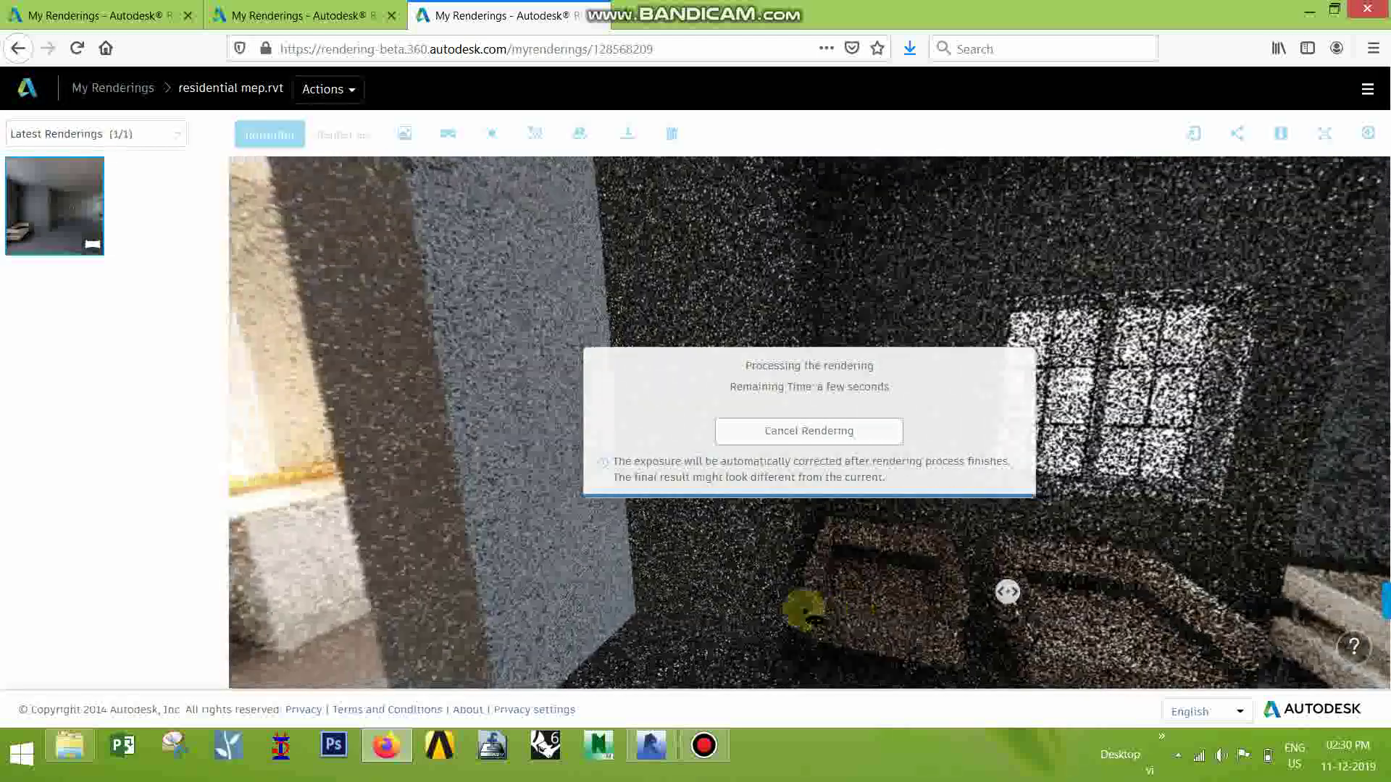
mouse_move(804, 610)
mouse_down()
mouse_move(559, 589)
mouse_move(757, 585)
mouse_up()
Keep rotating the panorama, then bring up the finished kalalalalalalali.0037.rvt rendering
drag(880, 588, 1279, 596)
drag(871, 543, 795, 527)
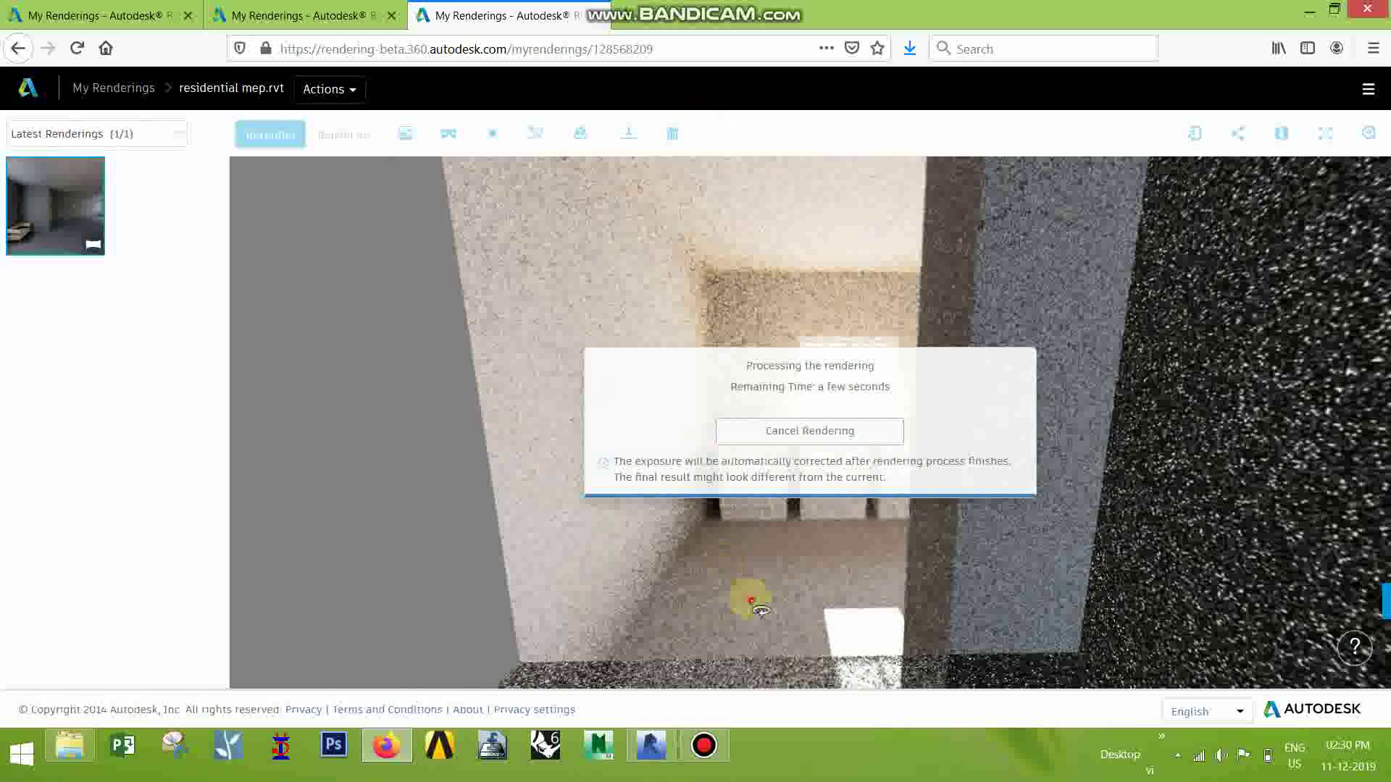
mouse_move(751, 602)
mouse_down()
mouse_move(1072, 553)
mouse_move(1124, 512)
mouse_move(963, 609)
mouse_move(602, 611)
mouse_move(708, 568)
mouse_move(826, 583)
mouse_move(1002, 488)
mouse_move(784, 529)
mouse_move(817, 522)
mouse_move(829, 388)
mouse_move(852, 405)
mouse_up()
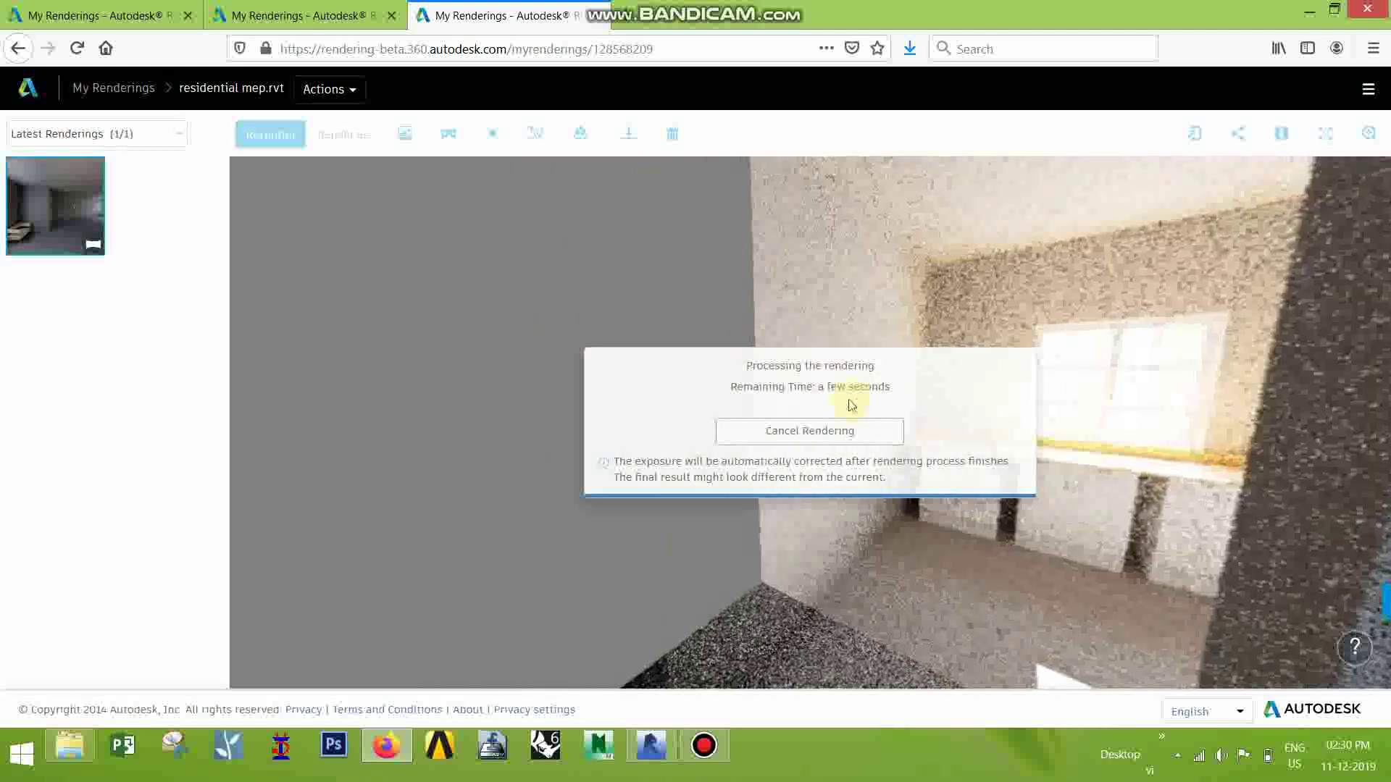
mouse_move(1075, 580)
mouse_down()
mouse_move(1258, 543)
mouse_move(1019, 522)
mouse_move(972, 563)
mouse_move(230, 277)
mouse_up()
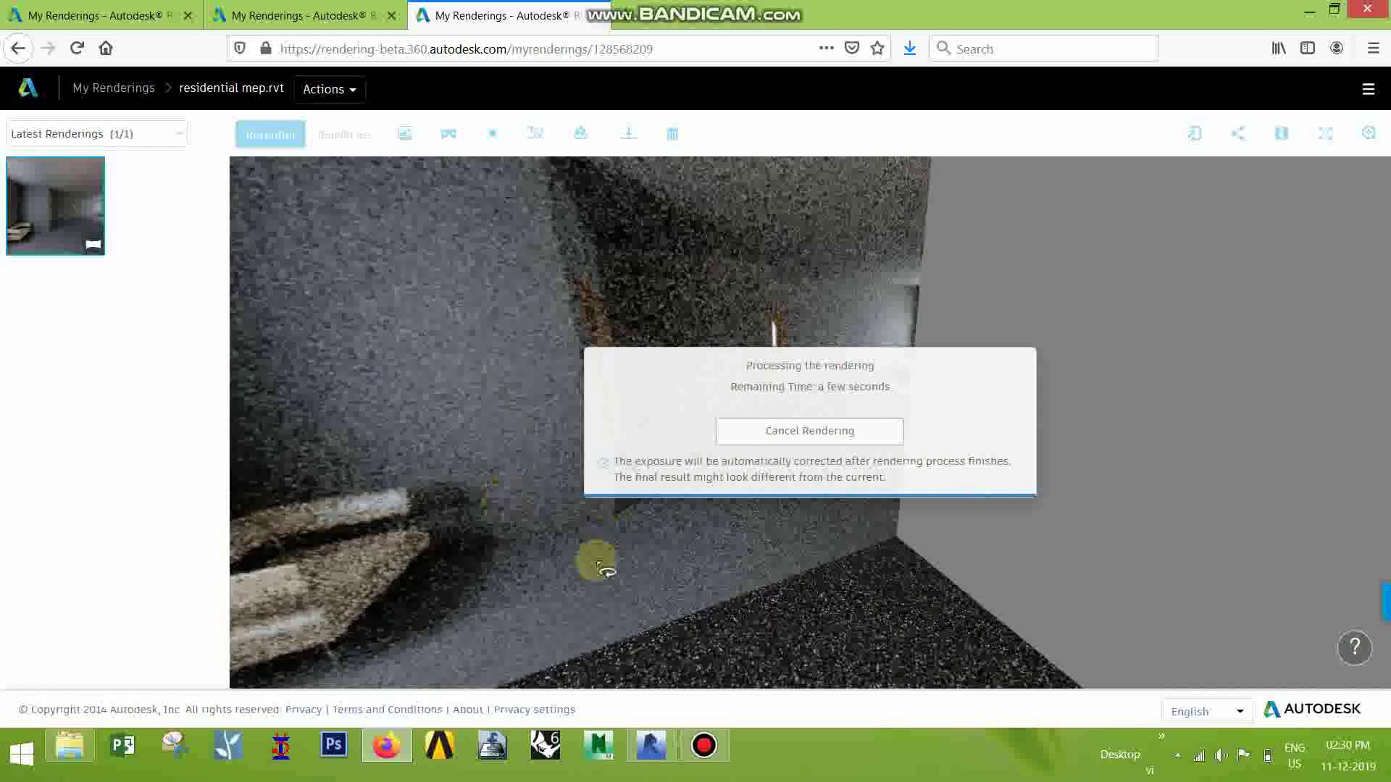
drag(596, 562, 1065, 536)
click(304, 15)
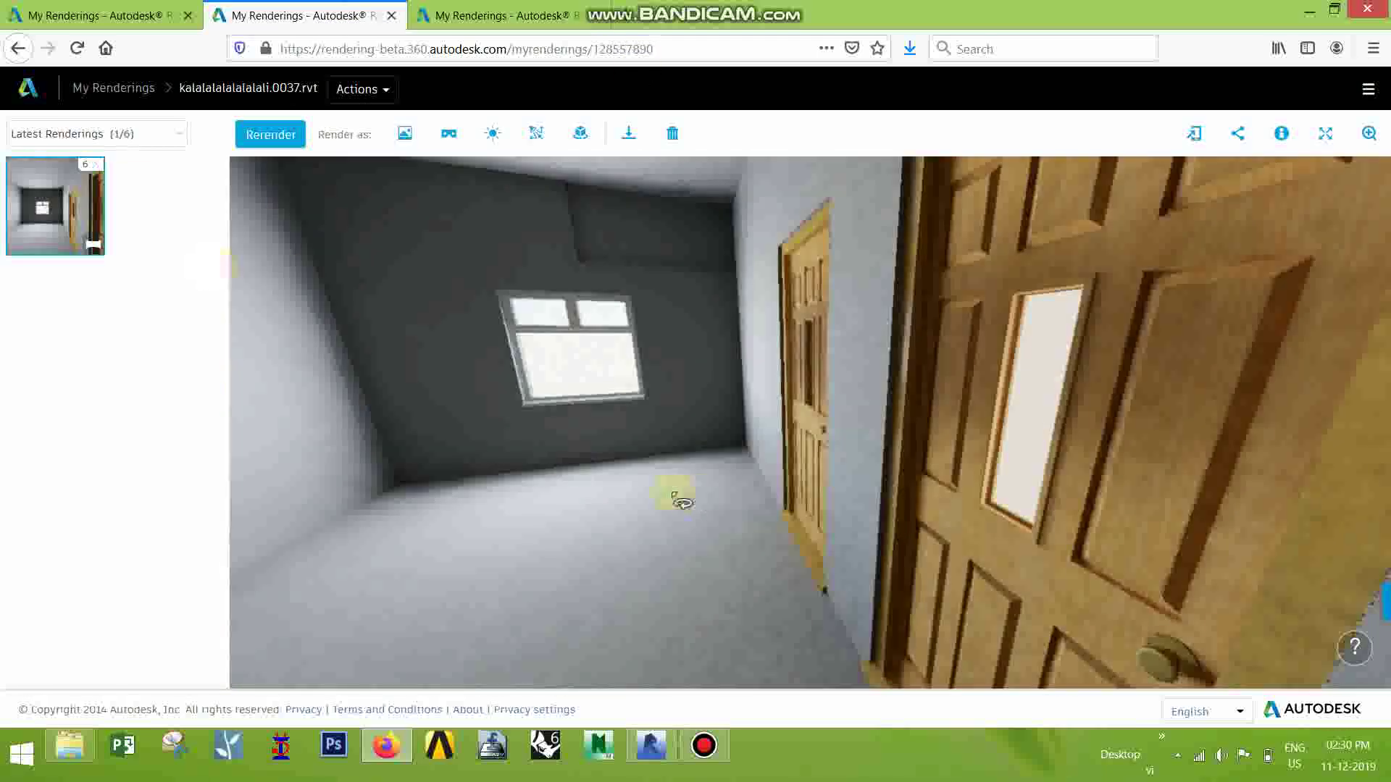
Glance around the kalalalalalalali.0037.rvt panorama, then open the dfregfgf.rvt rendering from the list
mouse_move(677, 491)
mouse_down()
mouse_move(1007, 484)
mouse_move(674, 456)
mouse_move(552, 469)
mouse_move(522, 643)
mouse_move(534, 565)
mouse_move(676, 233)
mouse_move(1121, 248)
mouse_up()
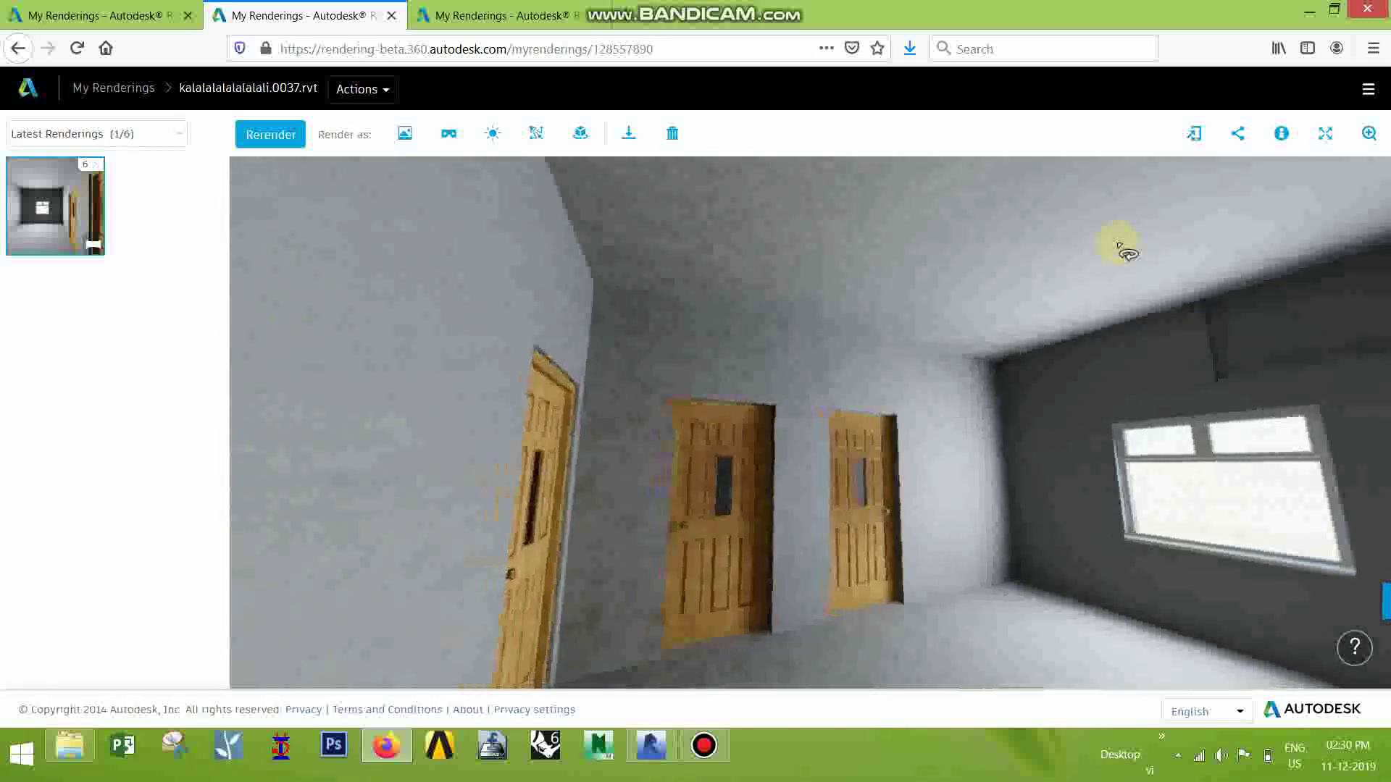
click(74, 10)
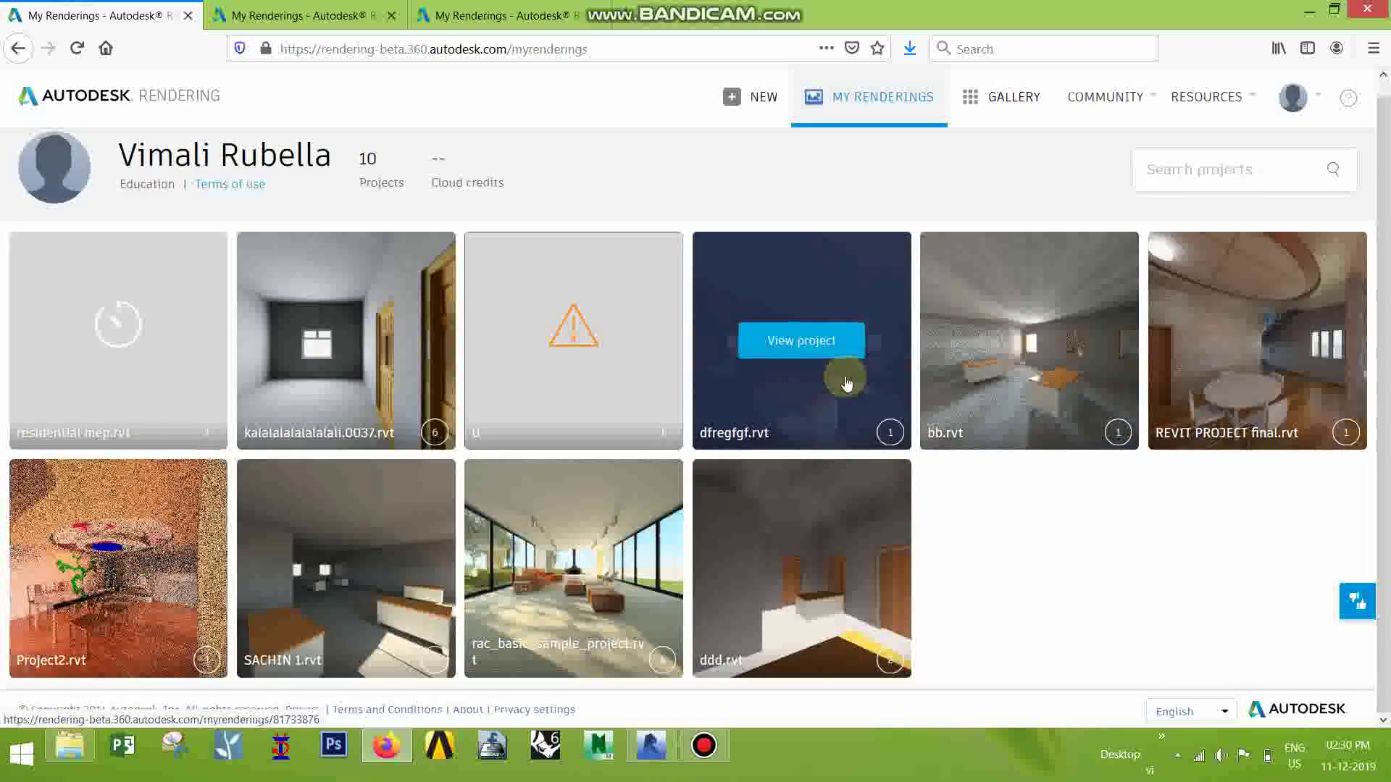
click(846, 382)
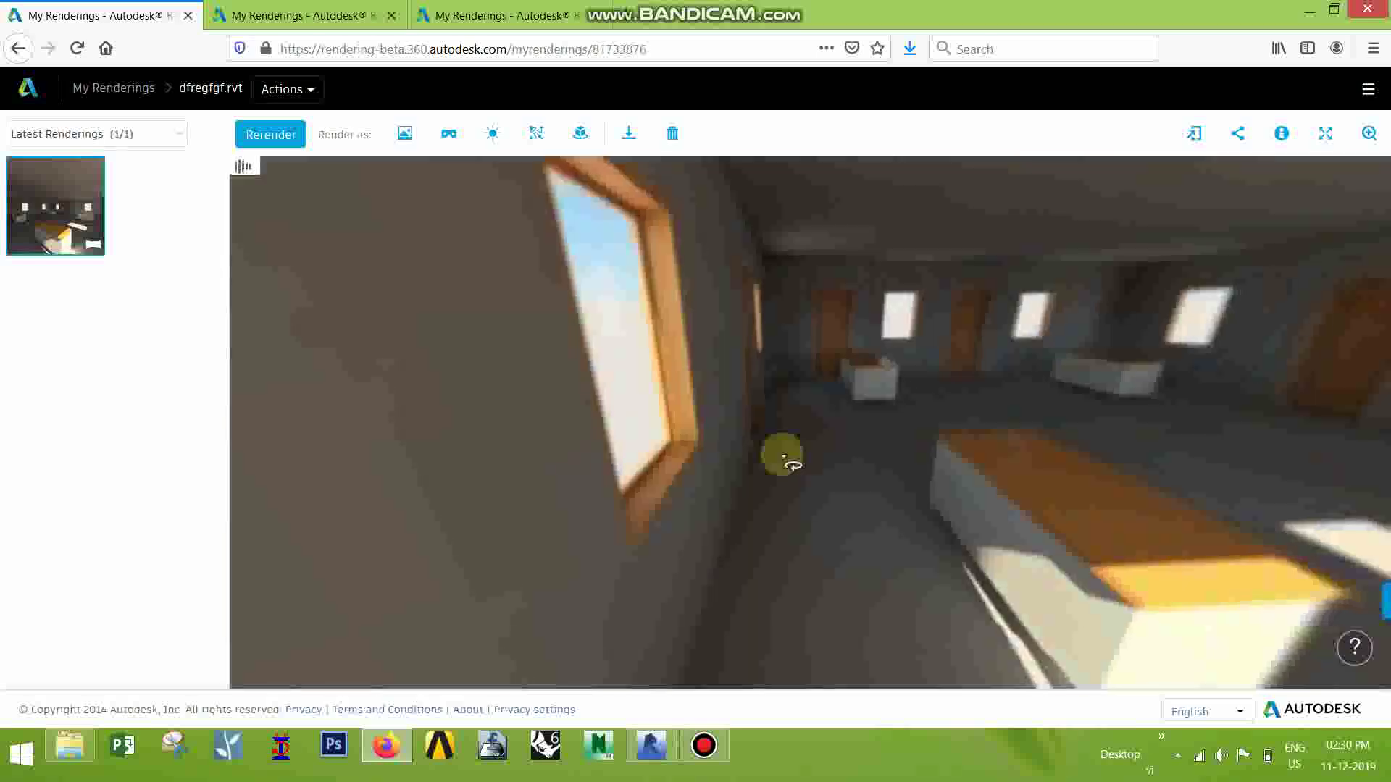
Orbit the dfregfgf.rvt panorama toward the window wall and far room
mouse_move(786, 457)
mouse_down()
mouse_move(1071, 439)
mouse_move(810, 515)
mouse_up()
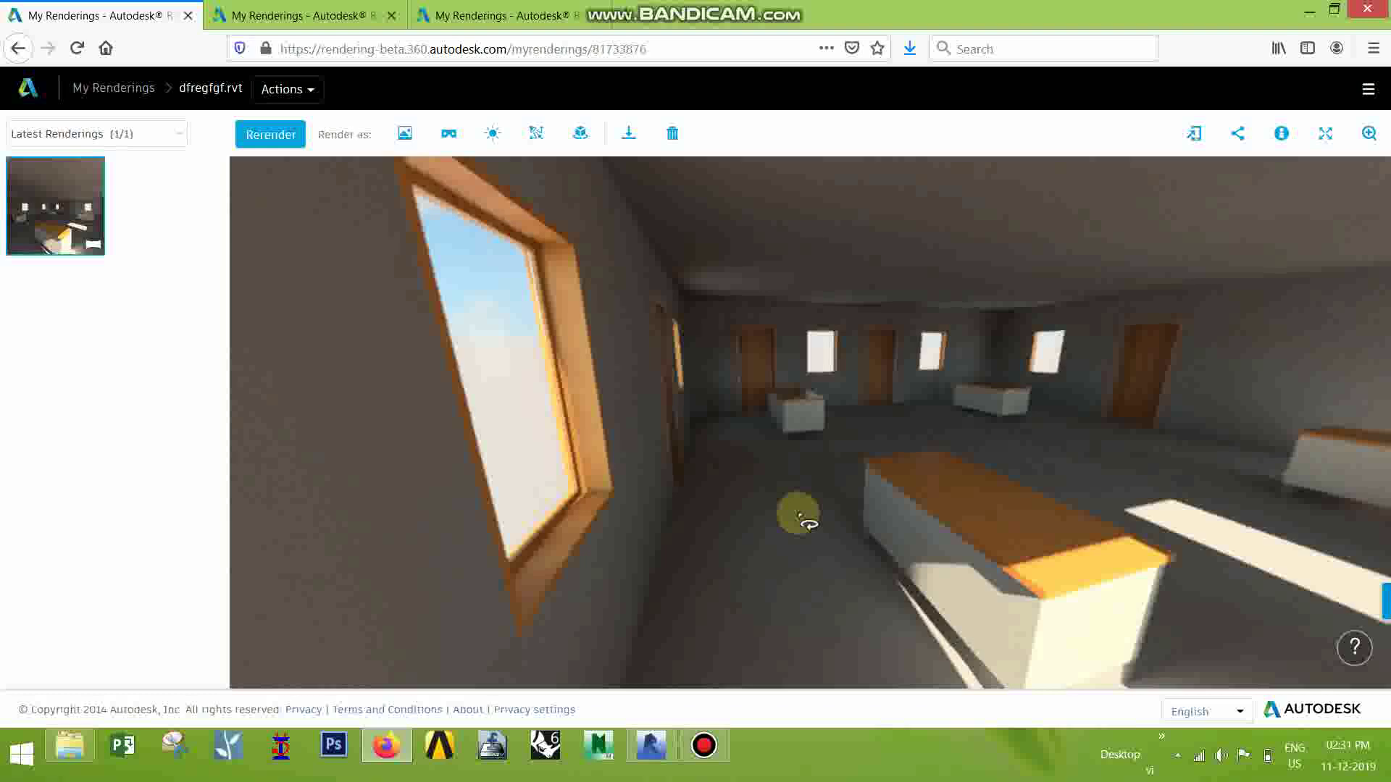
mouse_move(804, 516)
mouse_down()
mouse_move(1124, 534)
mouse_move(1062, 488)
mouse_move(375, 401)
mouse_move(671, 388)
mouse_up()
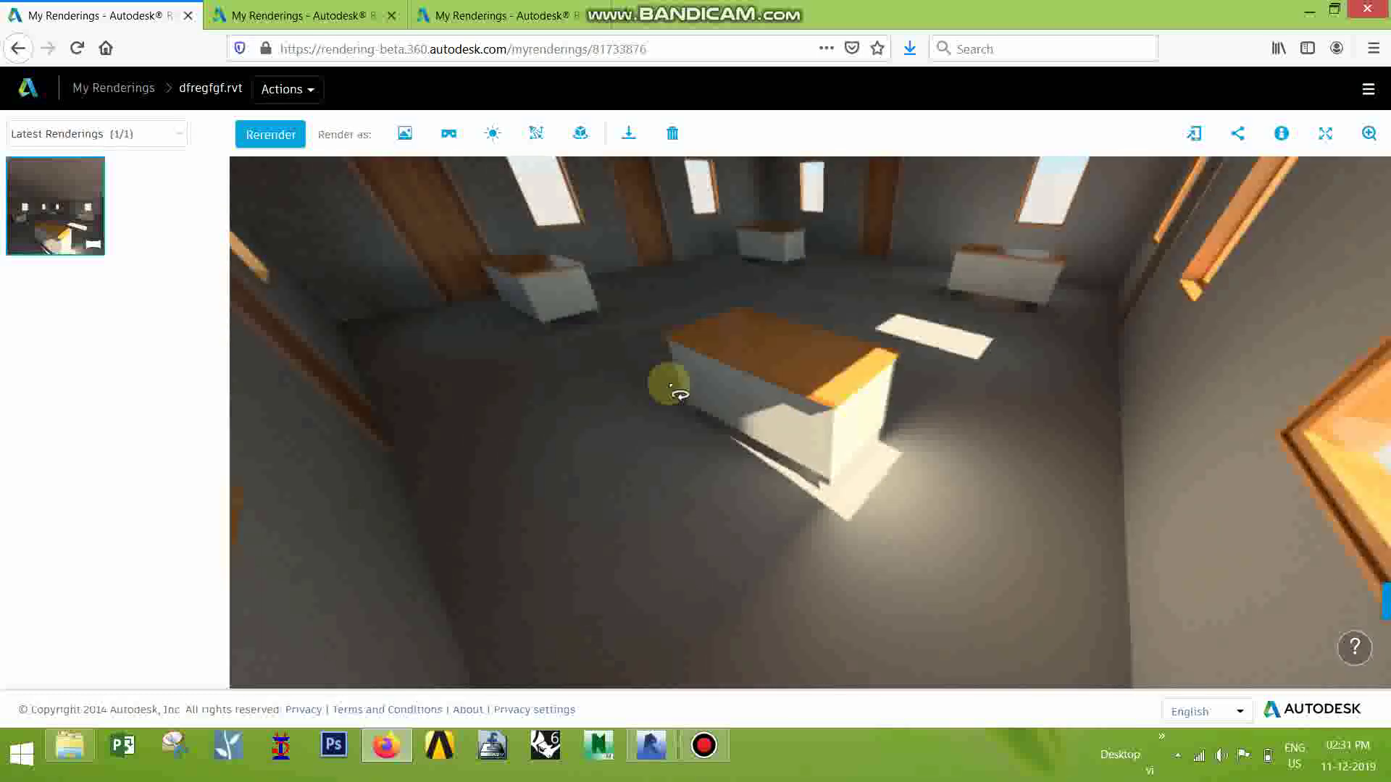
mouse_move(670, 388)
mouse_down()
mouse_move(708, 351)
mouse_move(783, 568)
mouse_move(895, 505)
mouse_move(963, 497)
mouse_move(611, 517)
mouse_move(768, 510)
mouse_move(683, 455)
mouse_up()
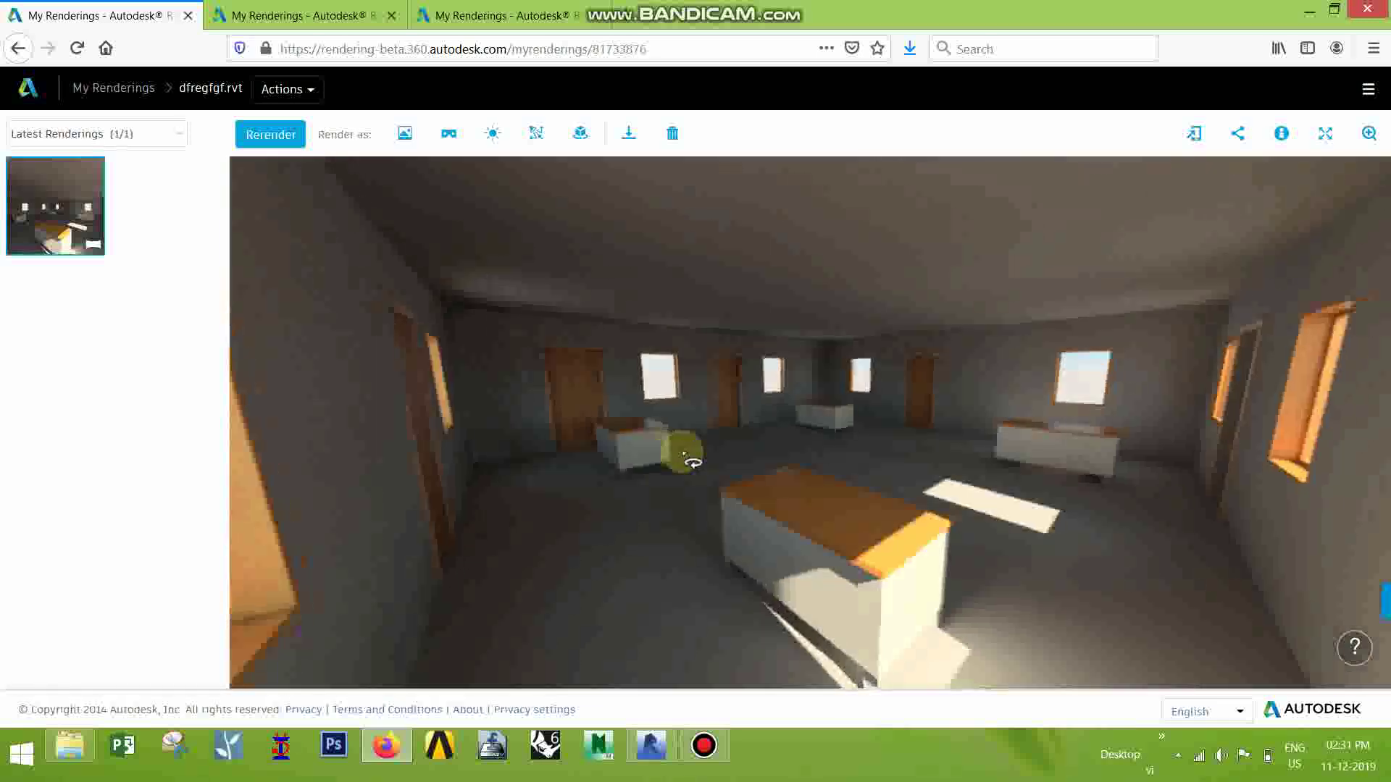
Turn the door-room panorama toward the three doors, then return to My Renderings for residential mep.rvt
click(250, 13)
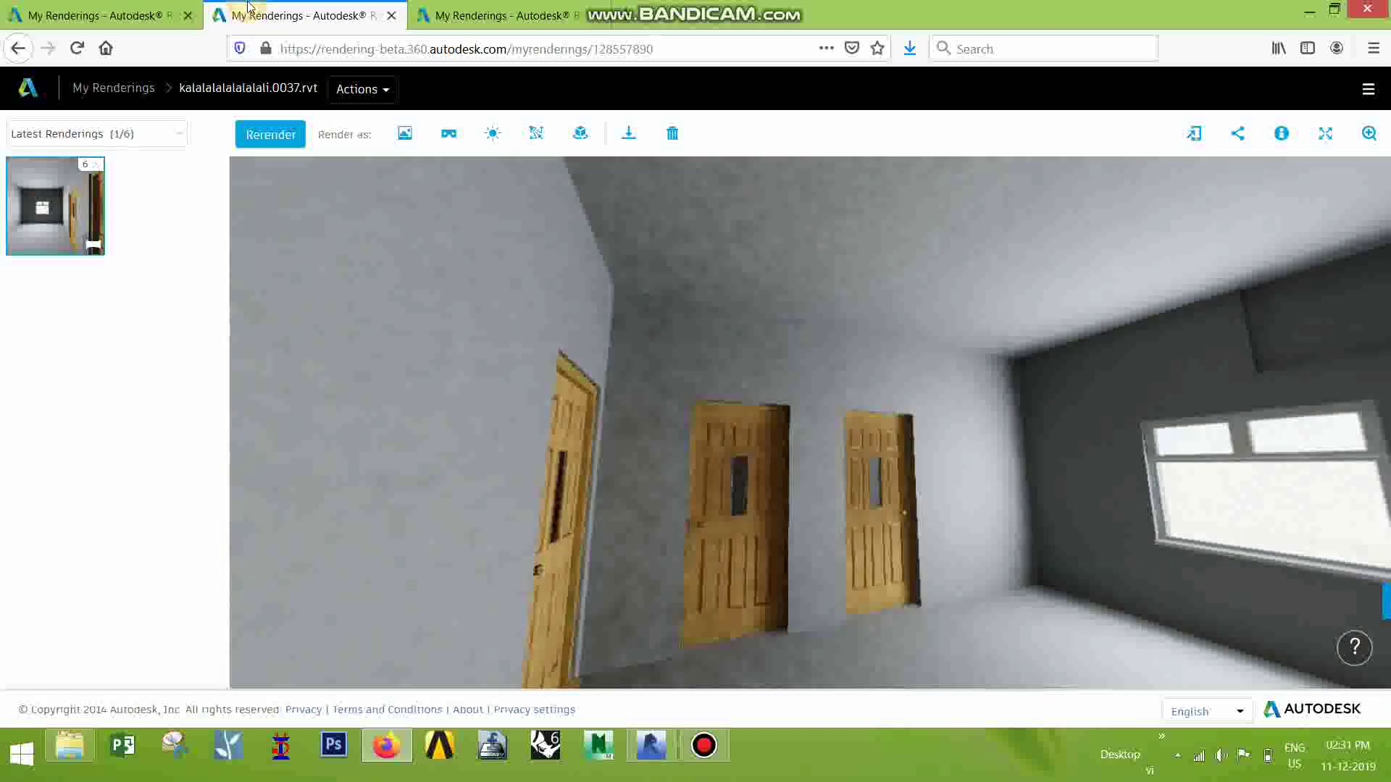
drag(813, 491, 1158, 510)
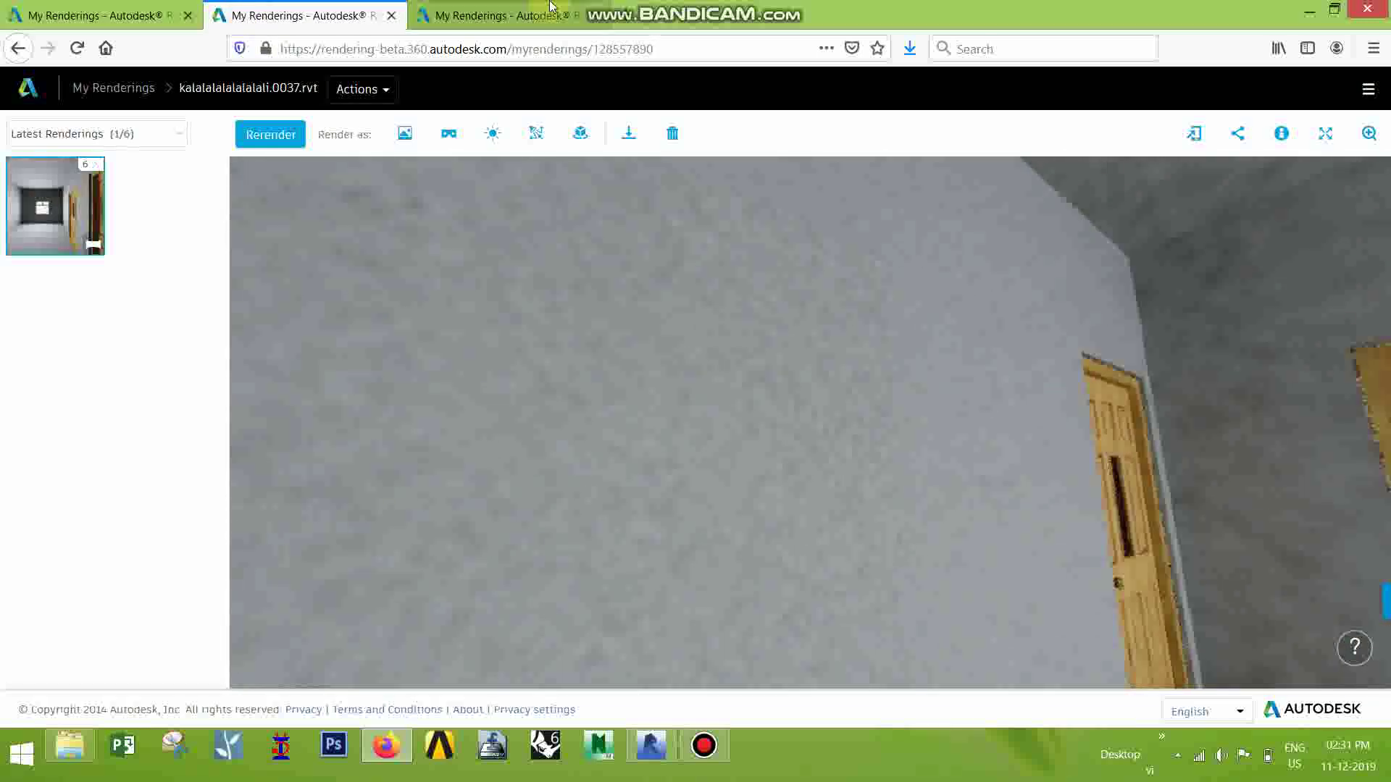
click(508, 15)
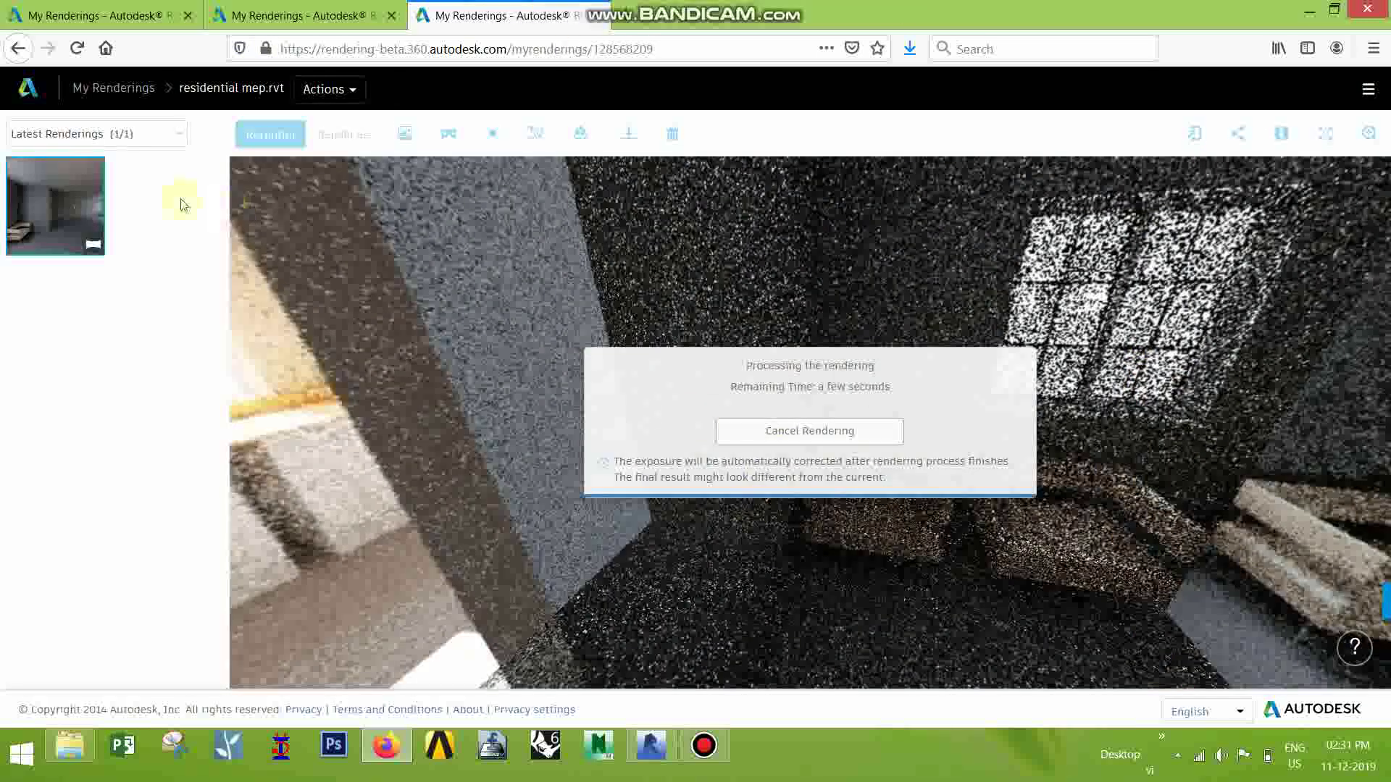
click(100, 89)
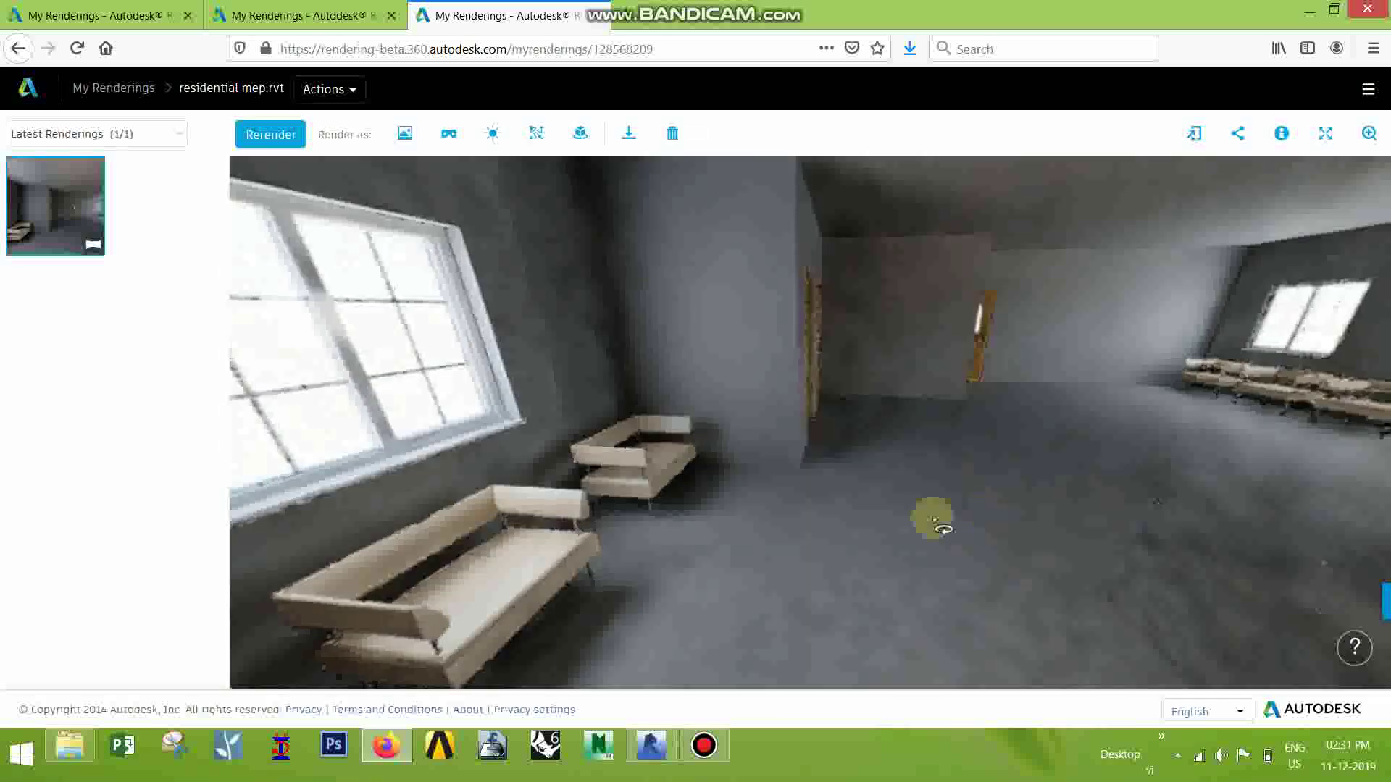
Orbit the finished residential mep.rvt panorama, then return to Revit
mouse_move(932, 522)
mouse_down()
mouse_move(969, 507)
mouse_move(882, 503)
mouse_move(1000, 442)
mouse_move(1090, 435)
mouse_move(676, 469)
mouse_move(988, 432)
mouse_move(820, 453)
mouse_move(956, 444)
mouse_move(1083, 481)
mouse_move(1043, 615)
mouse_move(1040, 708)
mouse_move(751, 472)
mouse_move(748, 422)
mouse_move(754, 536)
mouse_move(475, 568)
mouse_move(869, 528)
mouse_move(1194, 542)
mouse_move(959, 537)
mouse_move(421, 722)
mouse_up()
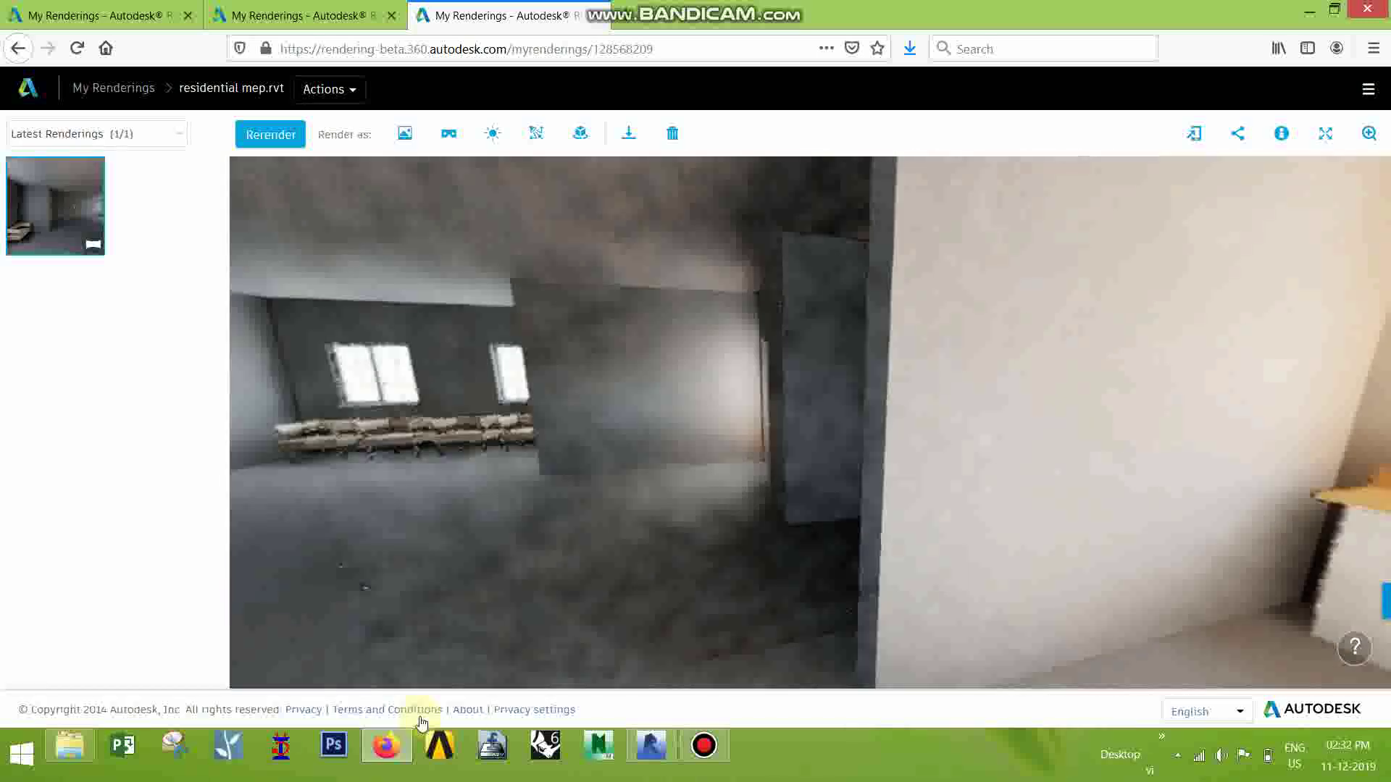
key(alt+Tab)
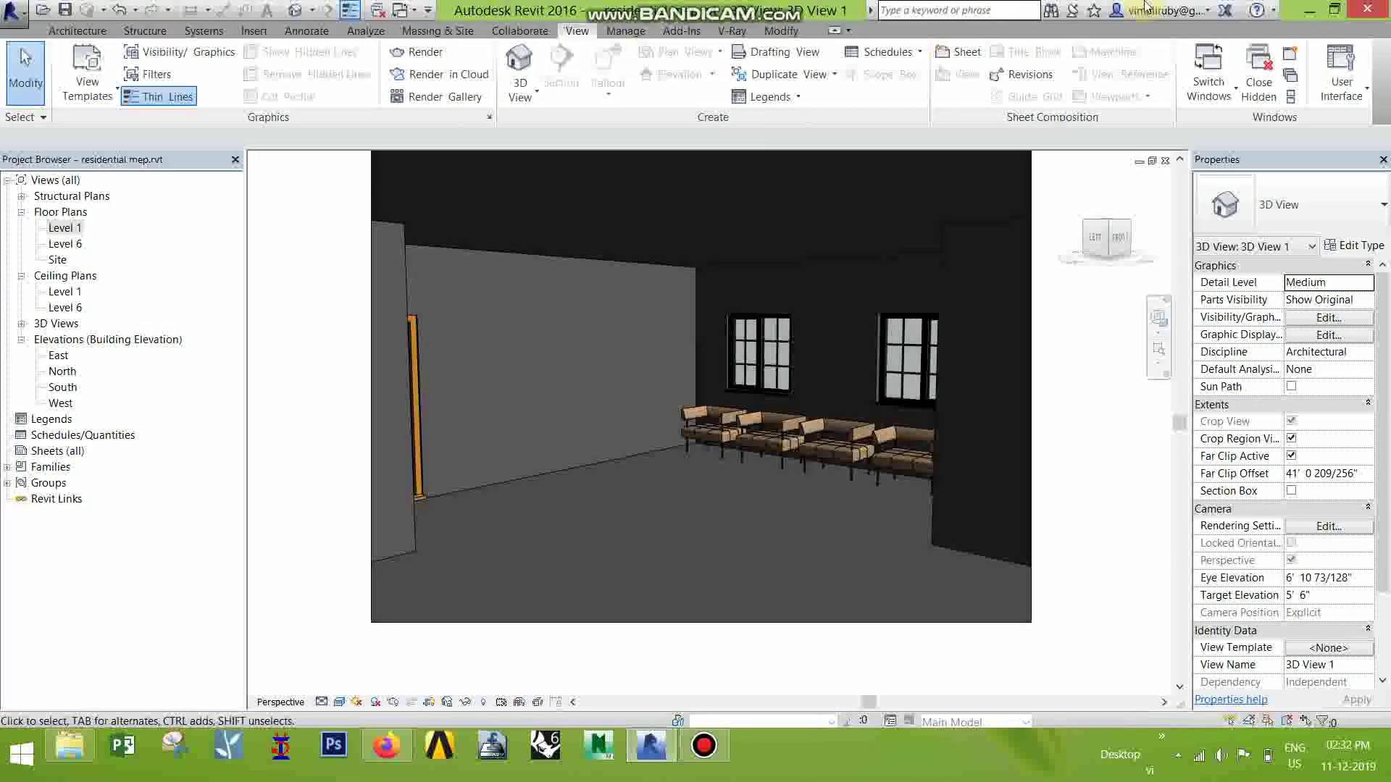
Use Render Gallery in Revit's View tab to bring back the residential mep.rvt panorama in Firefox
click(435, 97)
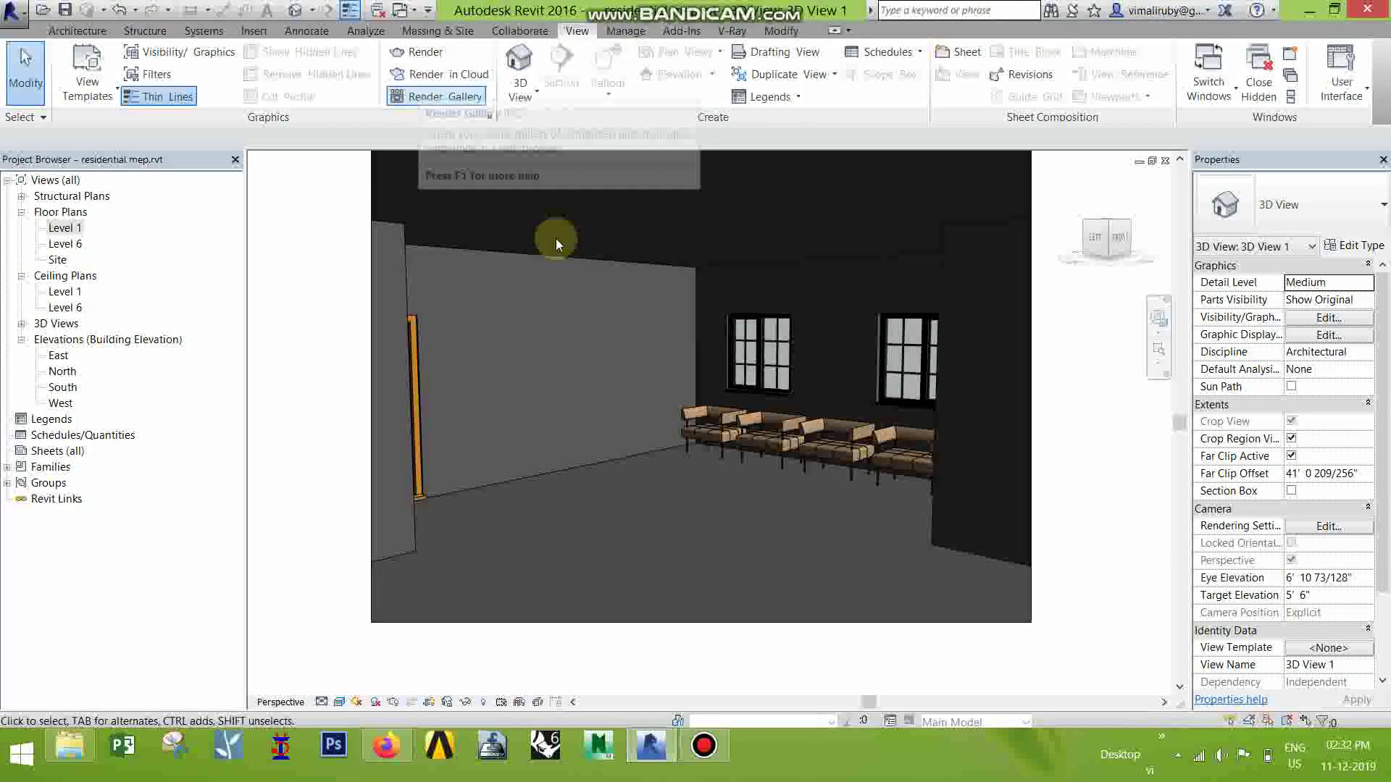
click(705, 746)
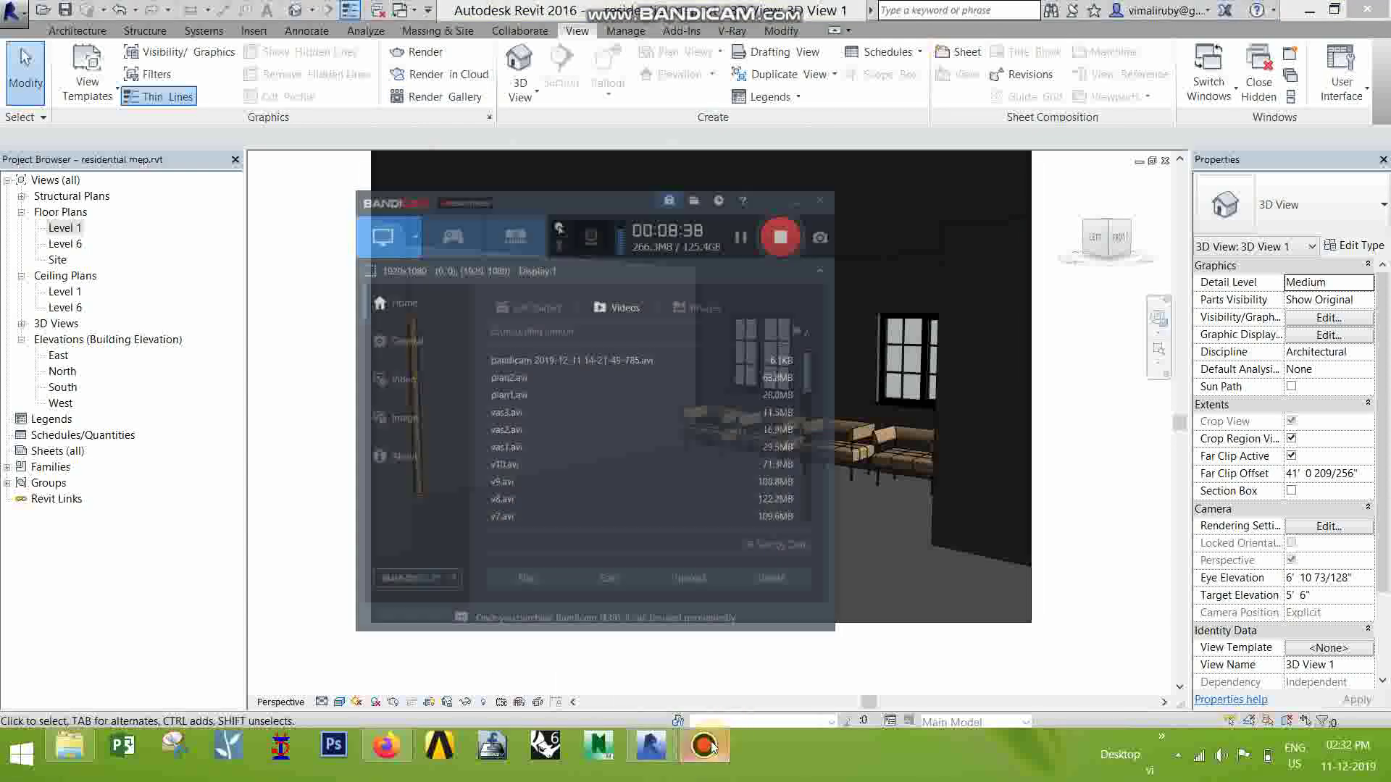
click(707, 746)
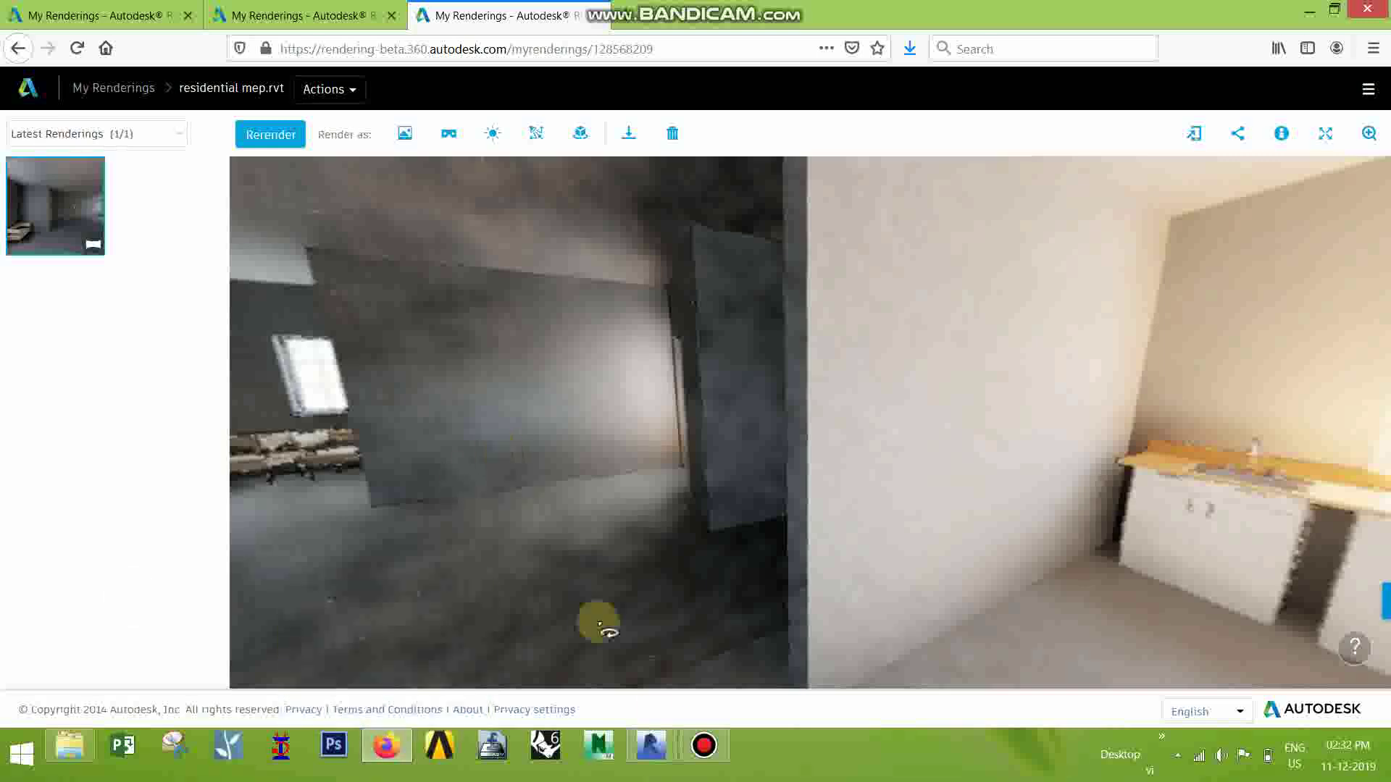
Turn the residential mep.rvt panorama and request its download as HTML
click(692, 754)
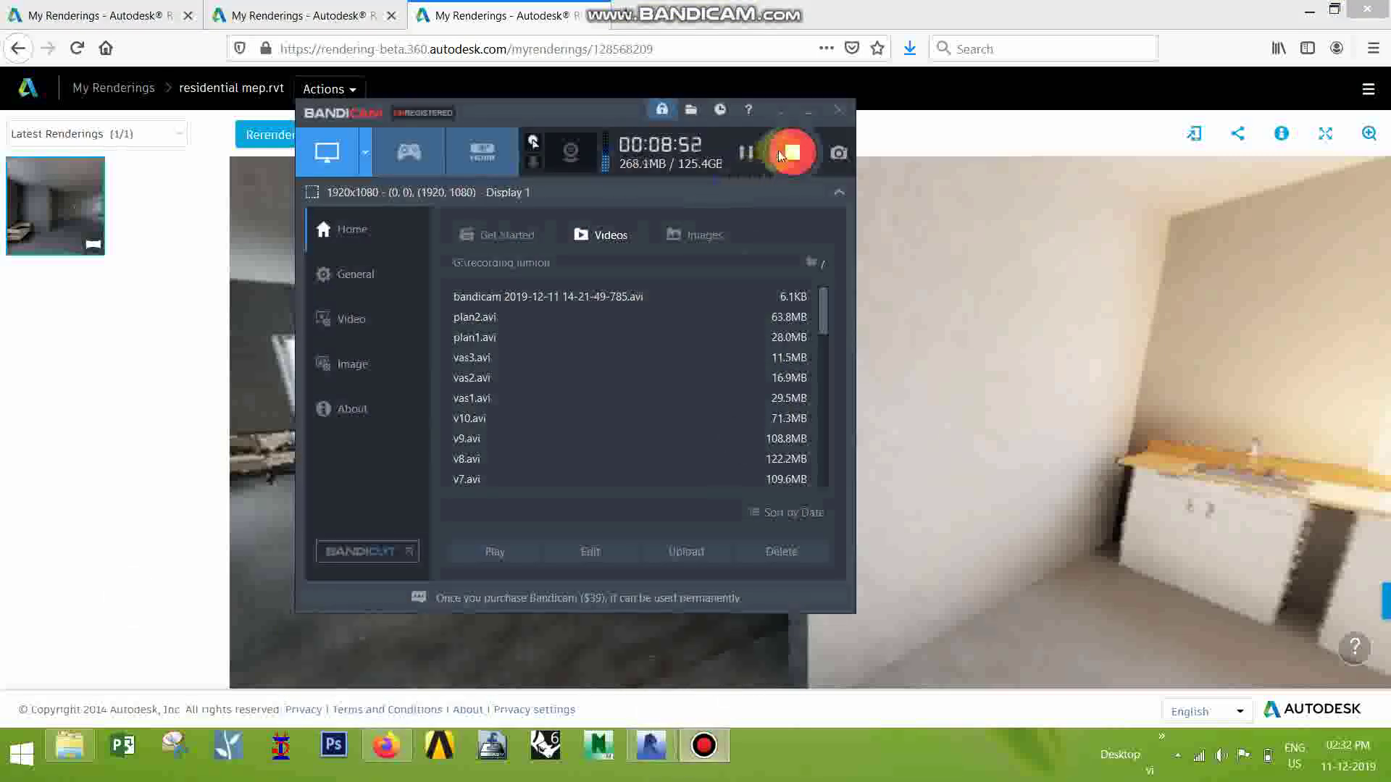
click(792, 149)
mouse_move(885, 563)
mouse_down()
mouse_move(772, 661)
mouse_move(460, 614)
mouse_up()
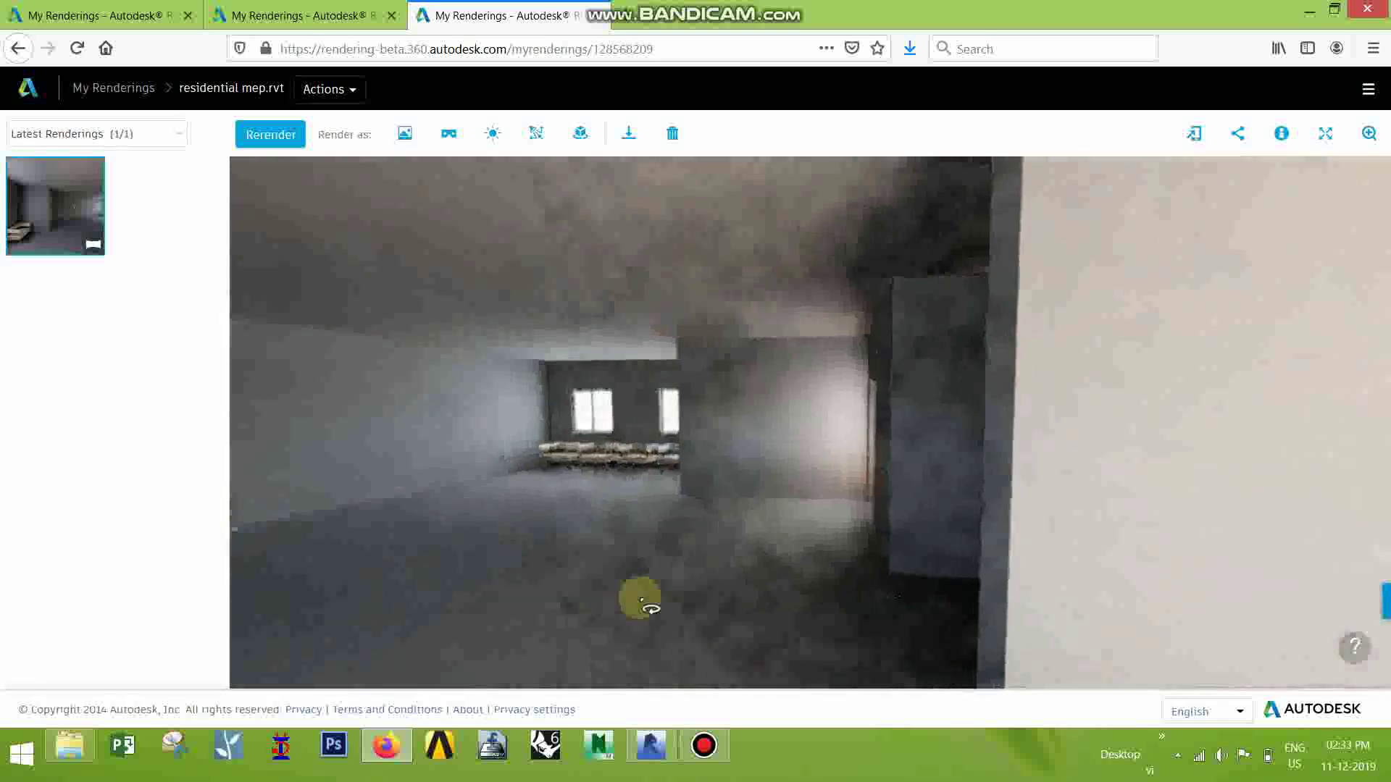
click(630, 138)
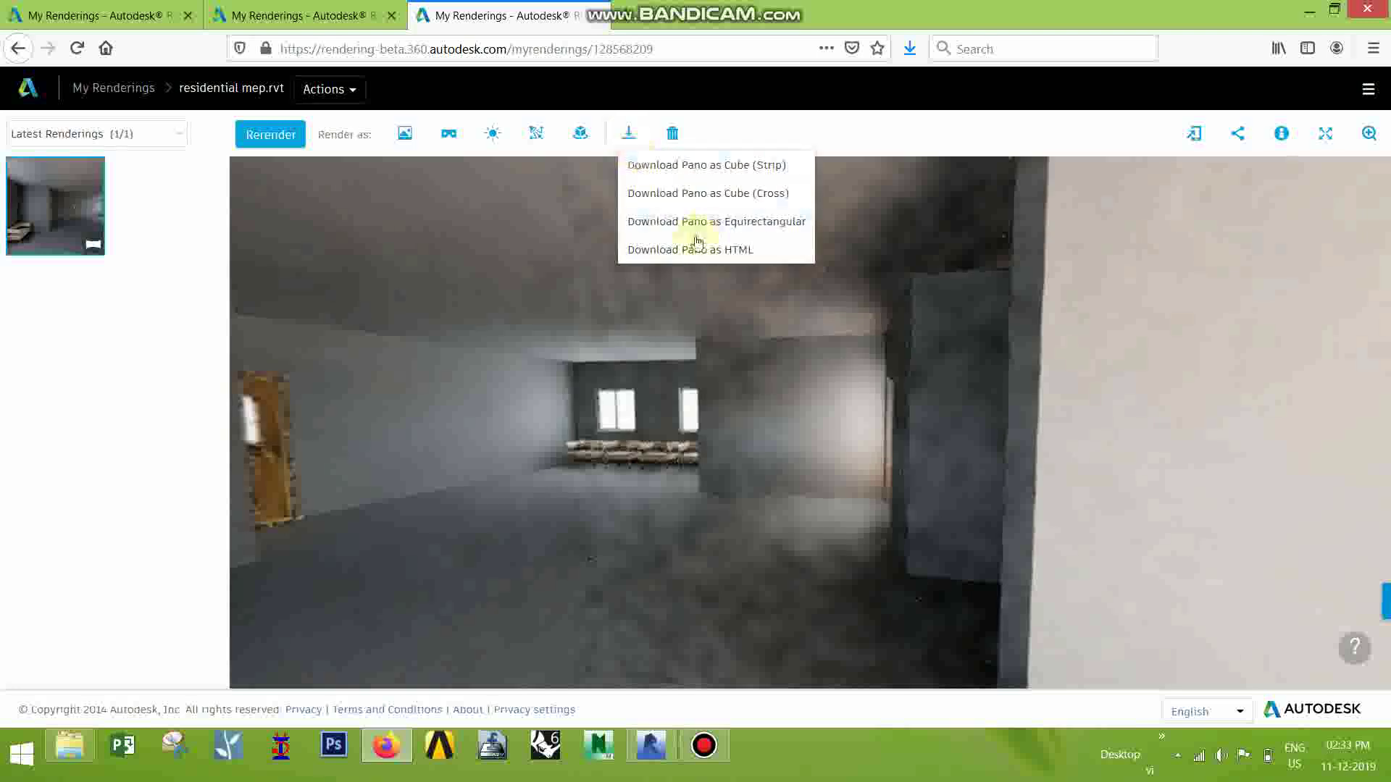
click(734, 250)
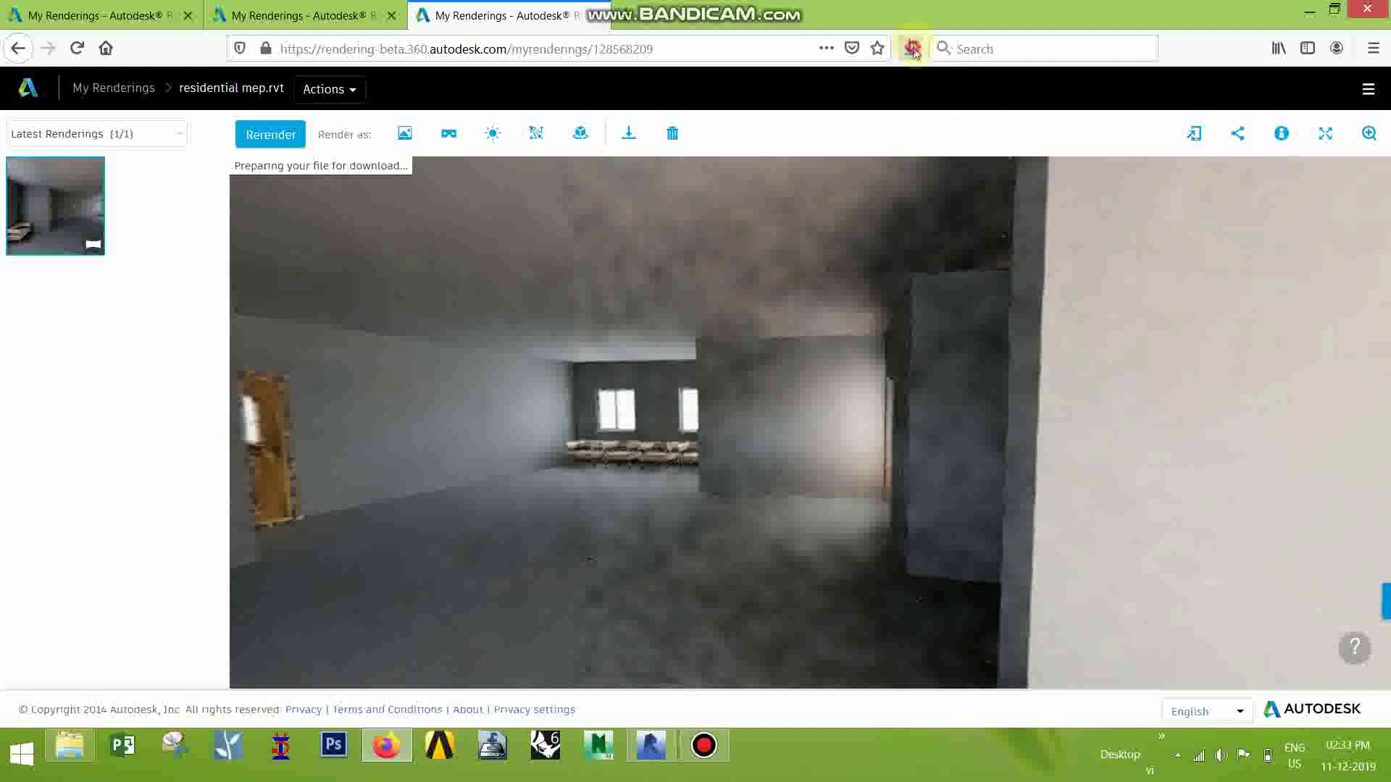
Save the HTML panorama file and open its entry's options in Firefox's downloads list
click(911, 48)
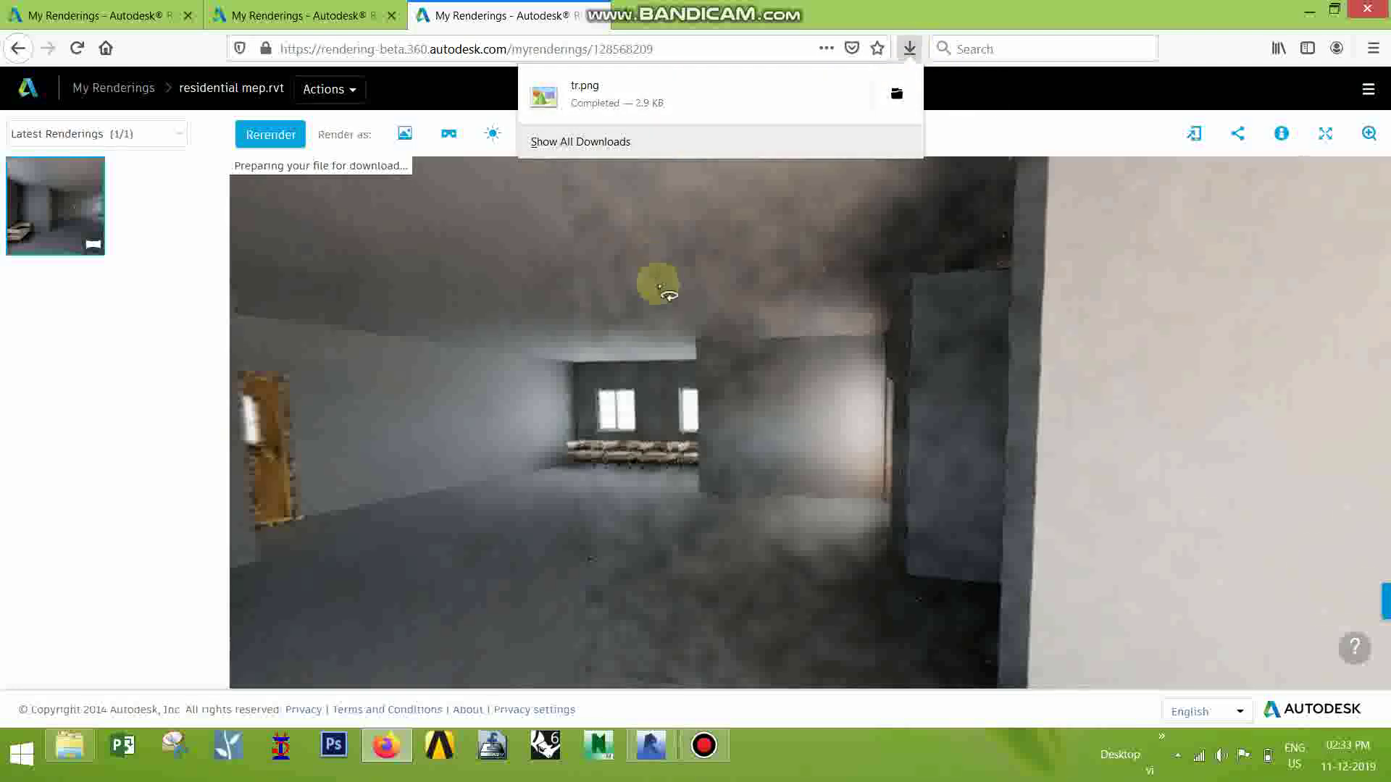
click(690, 287)
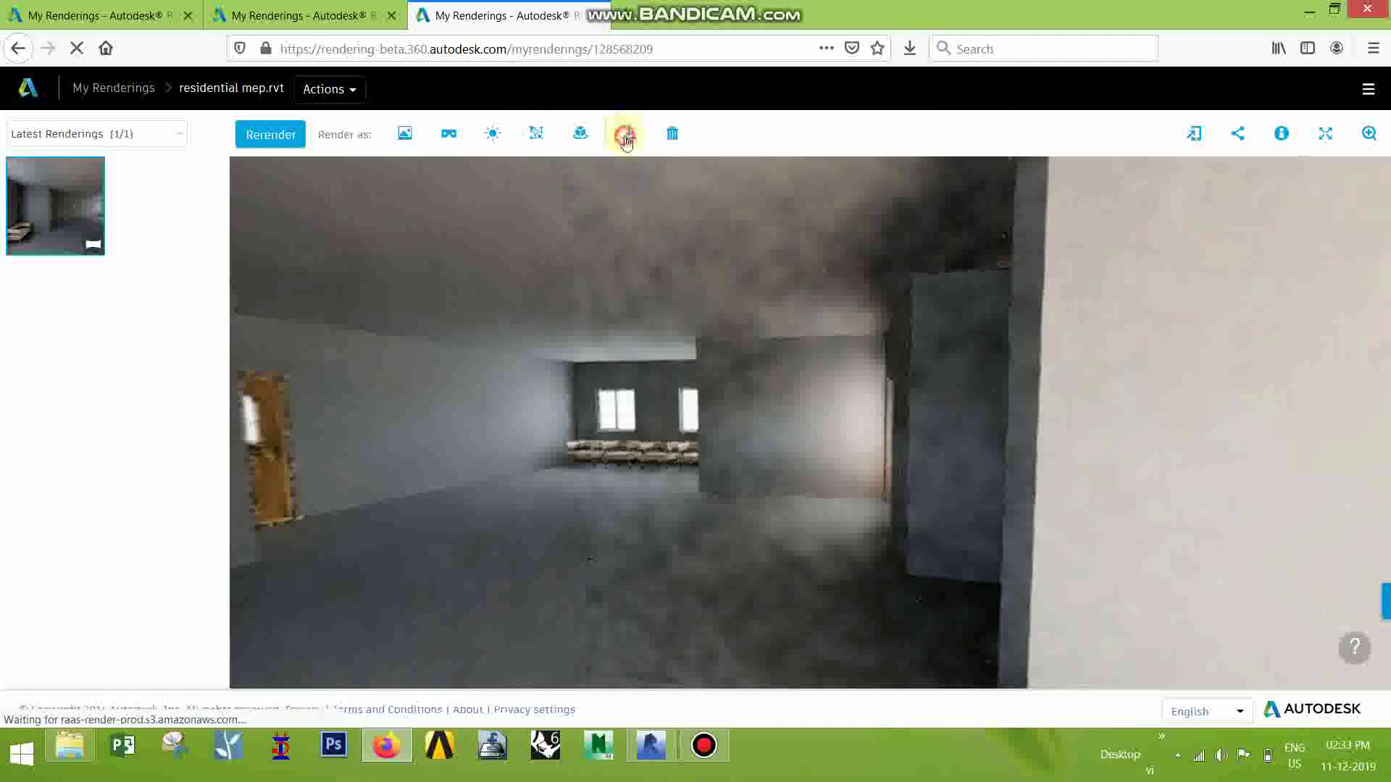
click(627, 140)
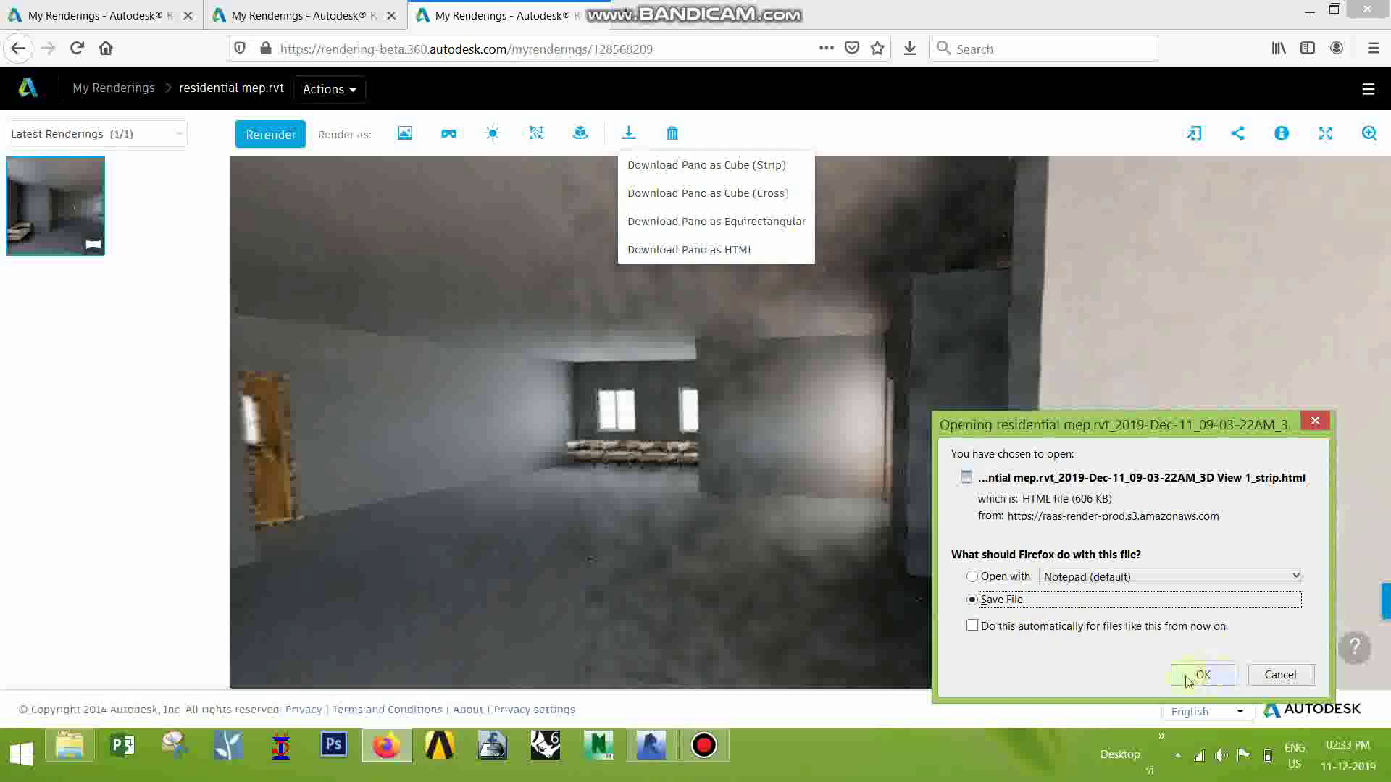
click(1188, 676)
click(911, 49)
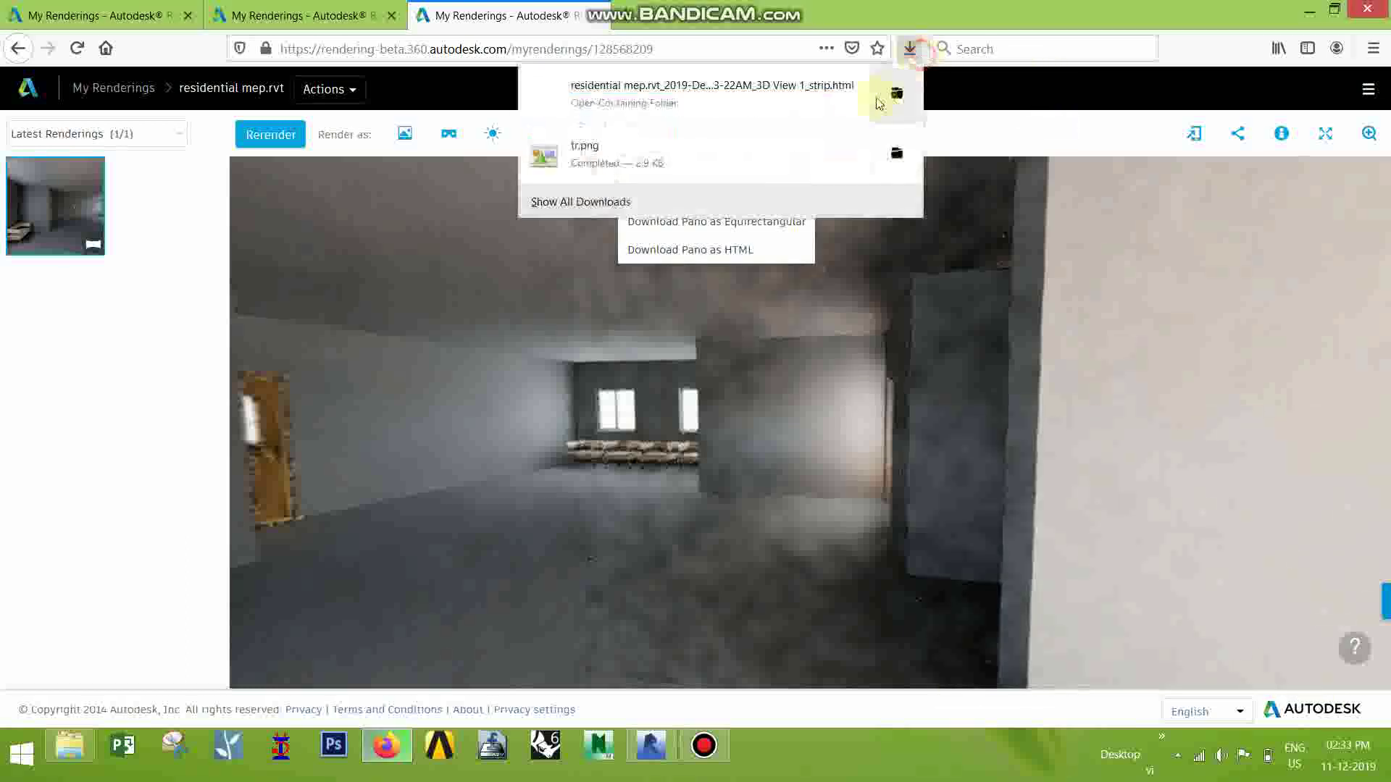
right_click(819, 105)
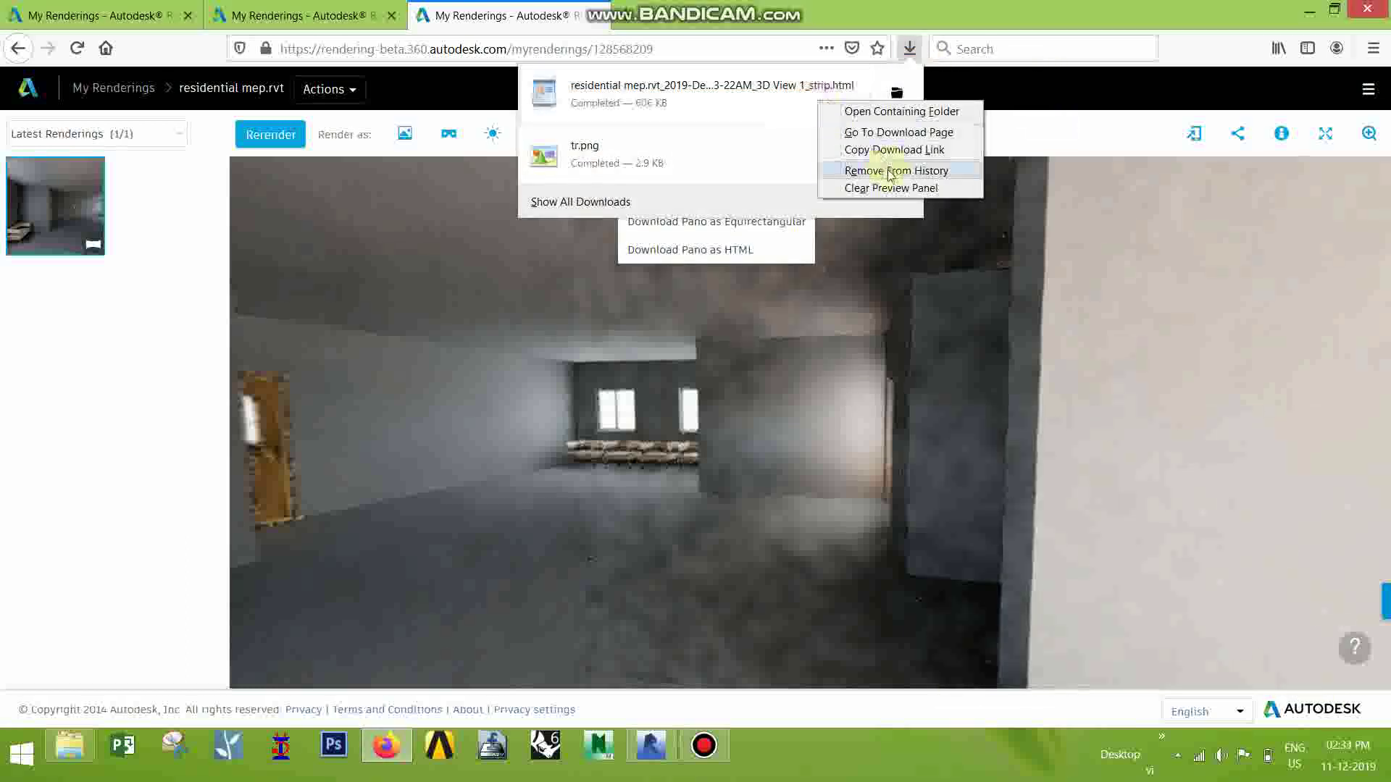
Show the downloaded strip.html file in File Explorer and switch Wi‑Fi off
click(898, 111)
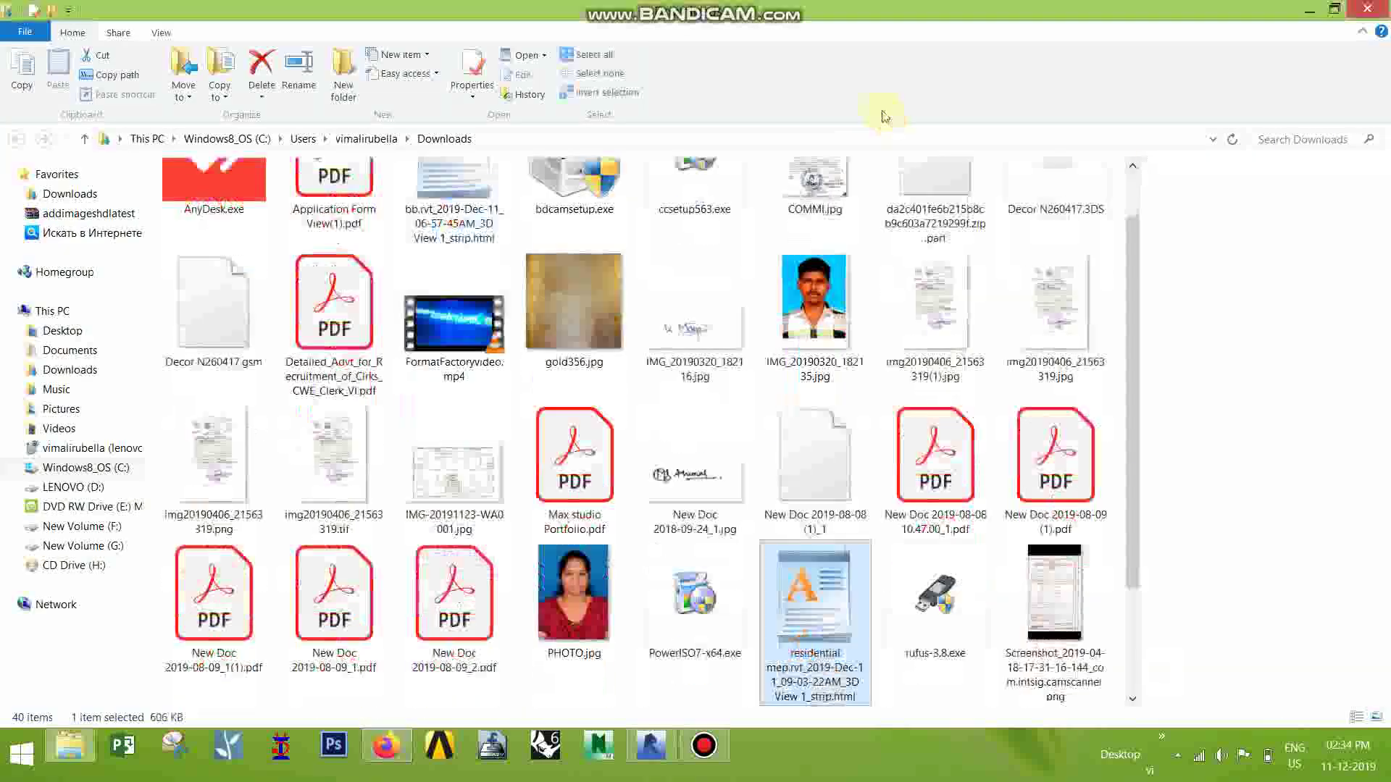
right_click(834, 673)
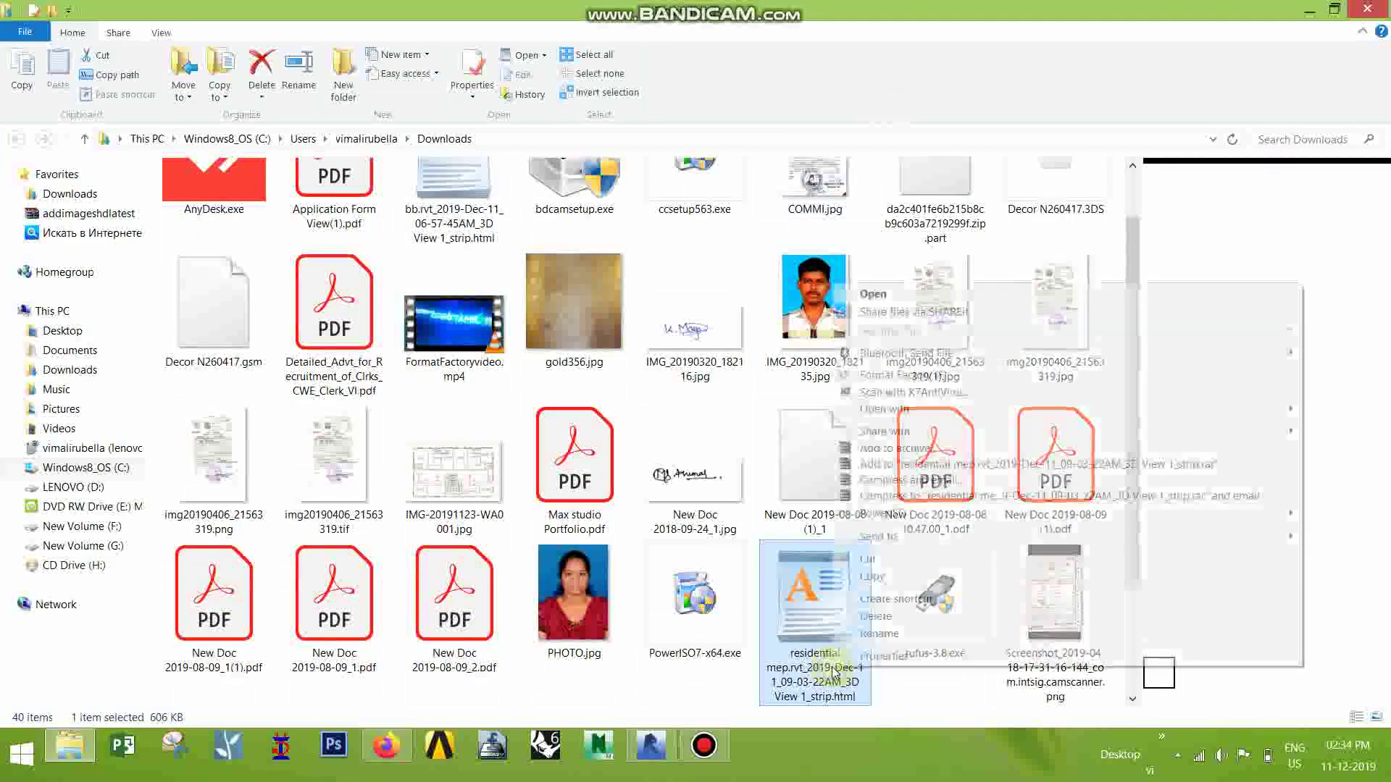
click(1215, 753)
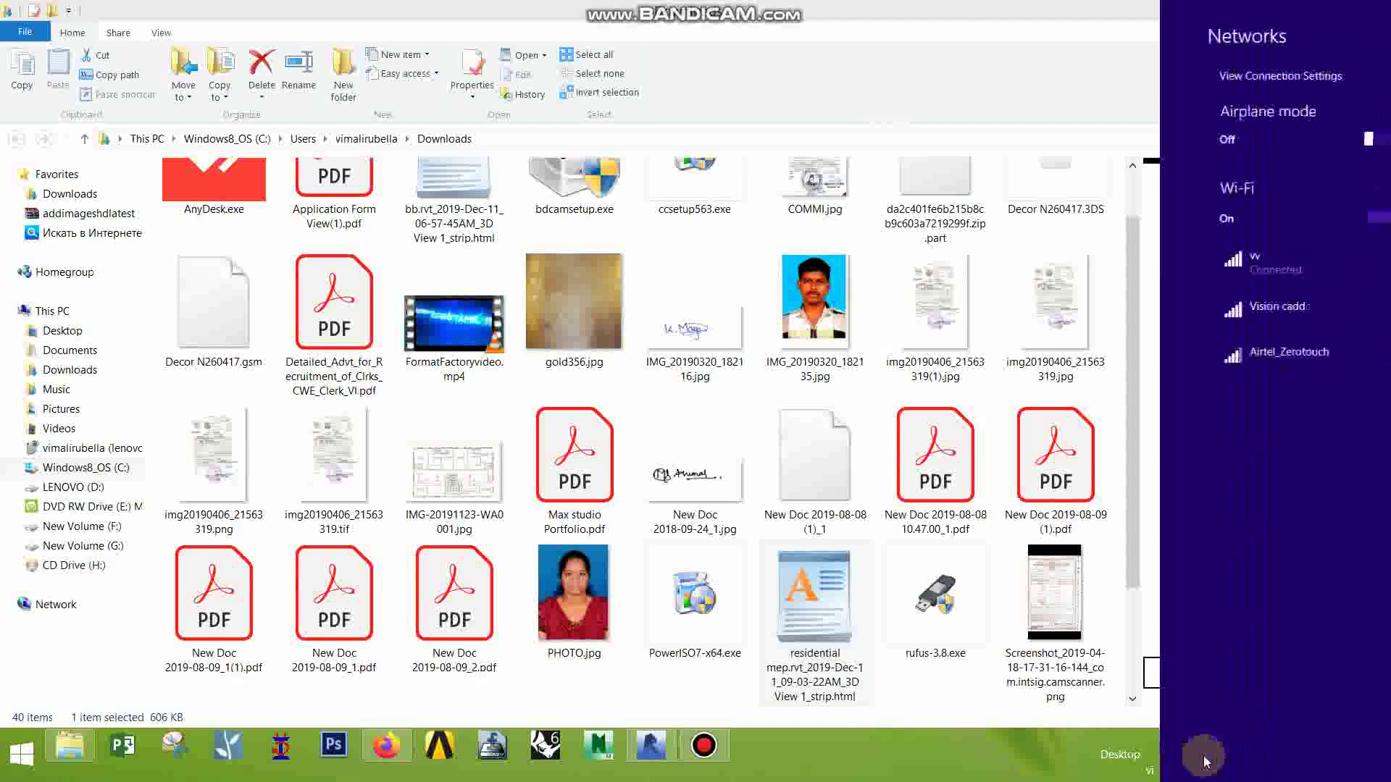
click(1323, 218)
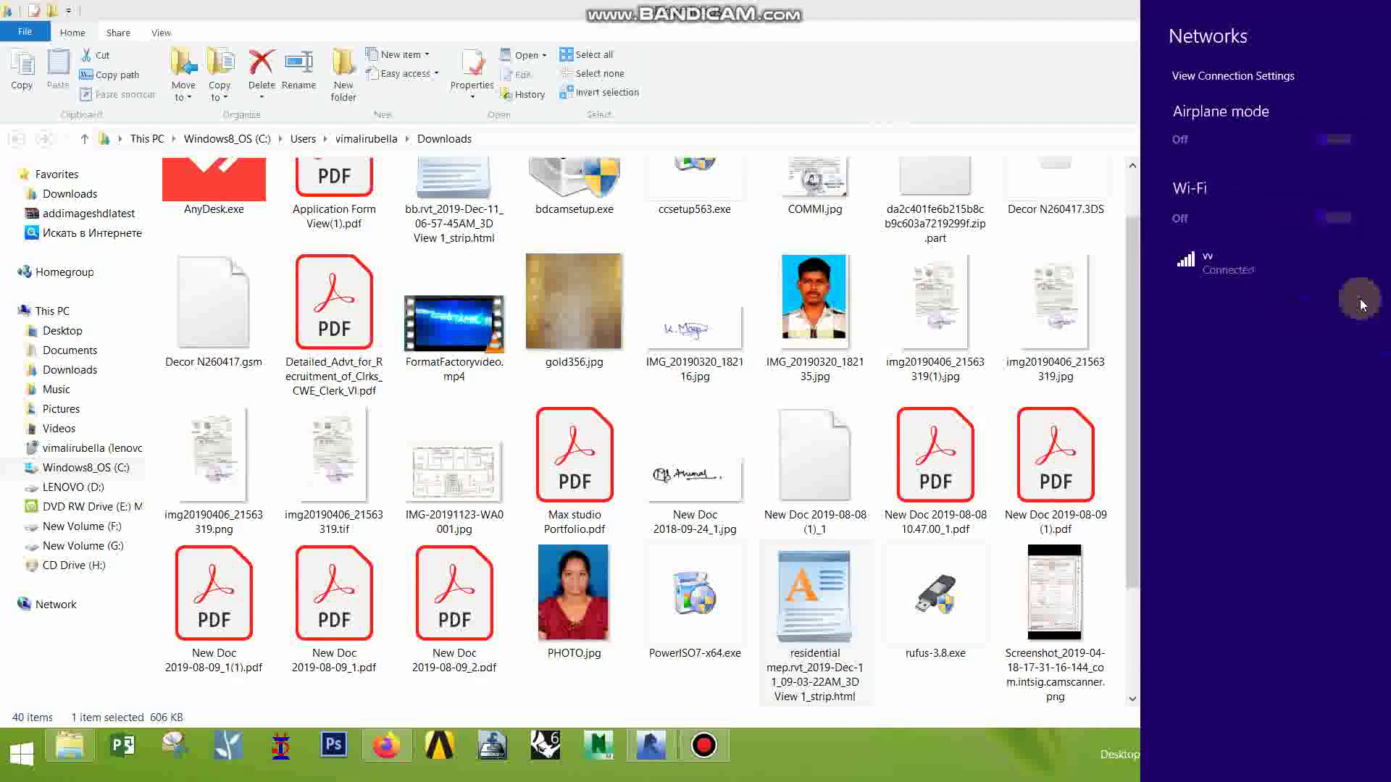
Open the panorama HTML file in Firefox via Open with
click(804, 646)
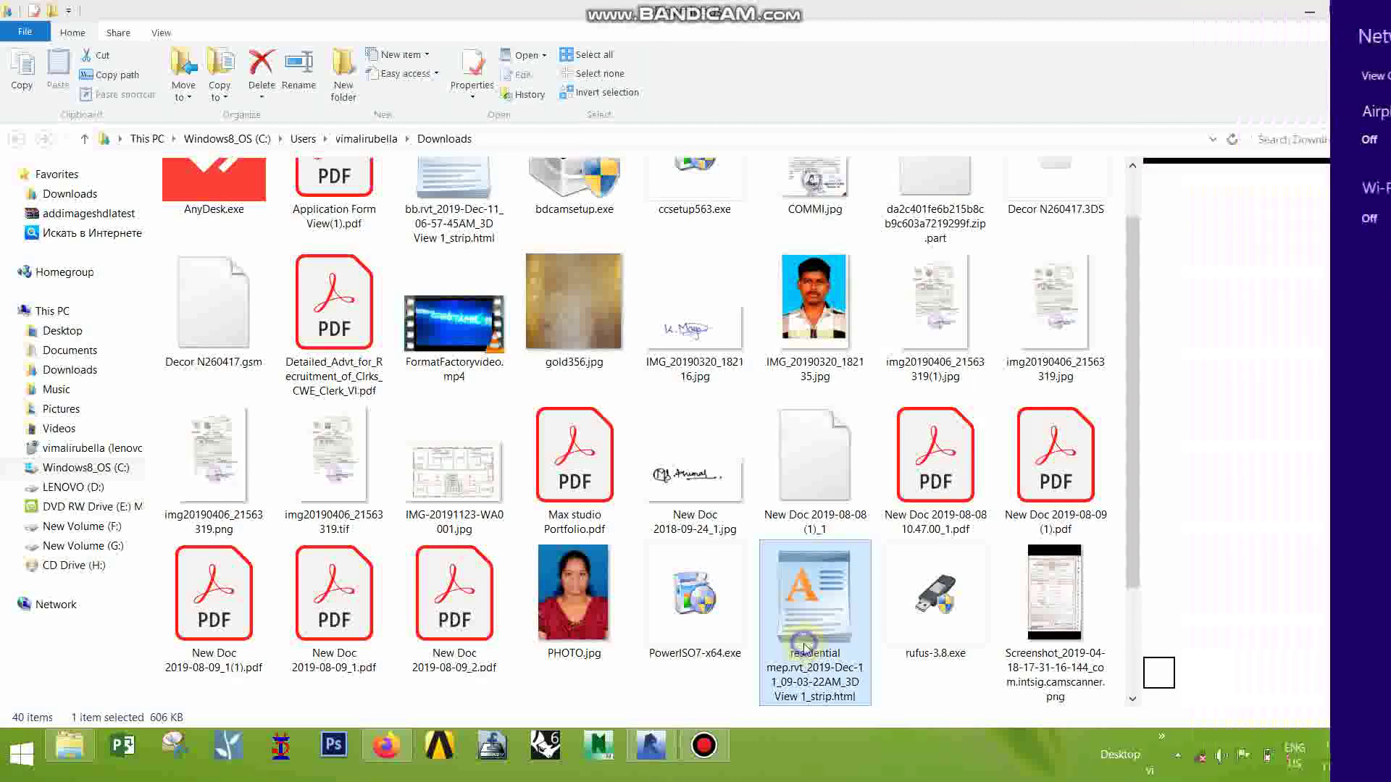
right_click(805, 644)
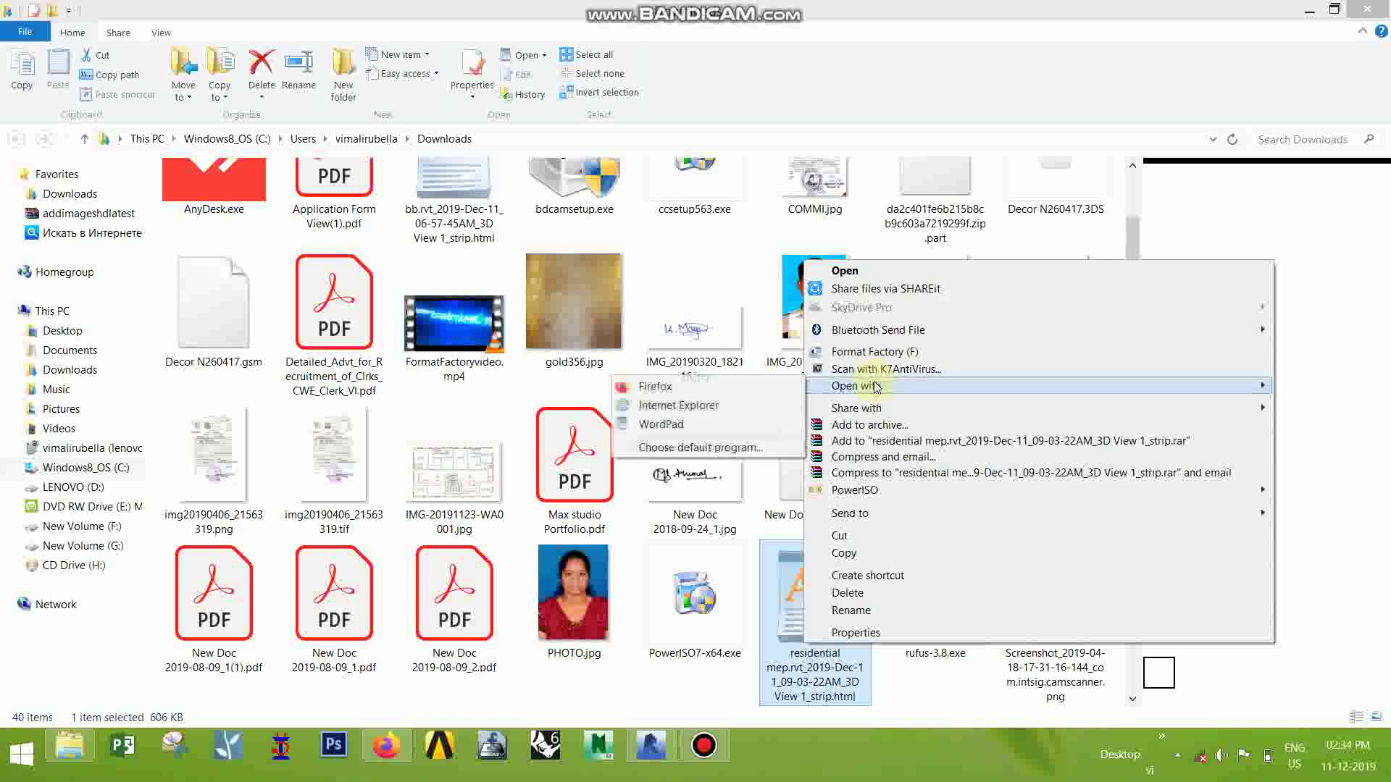
mouse_move(856, 385)
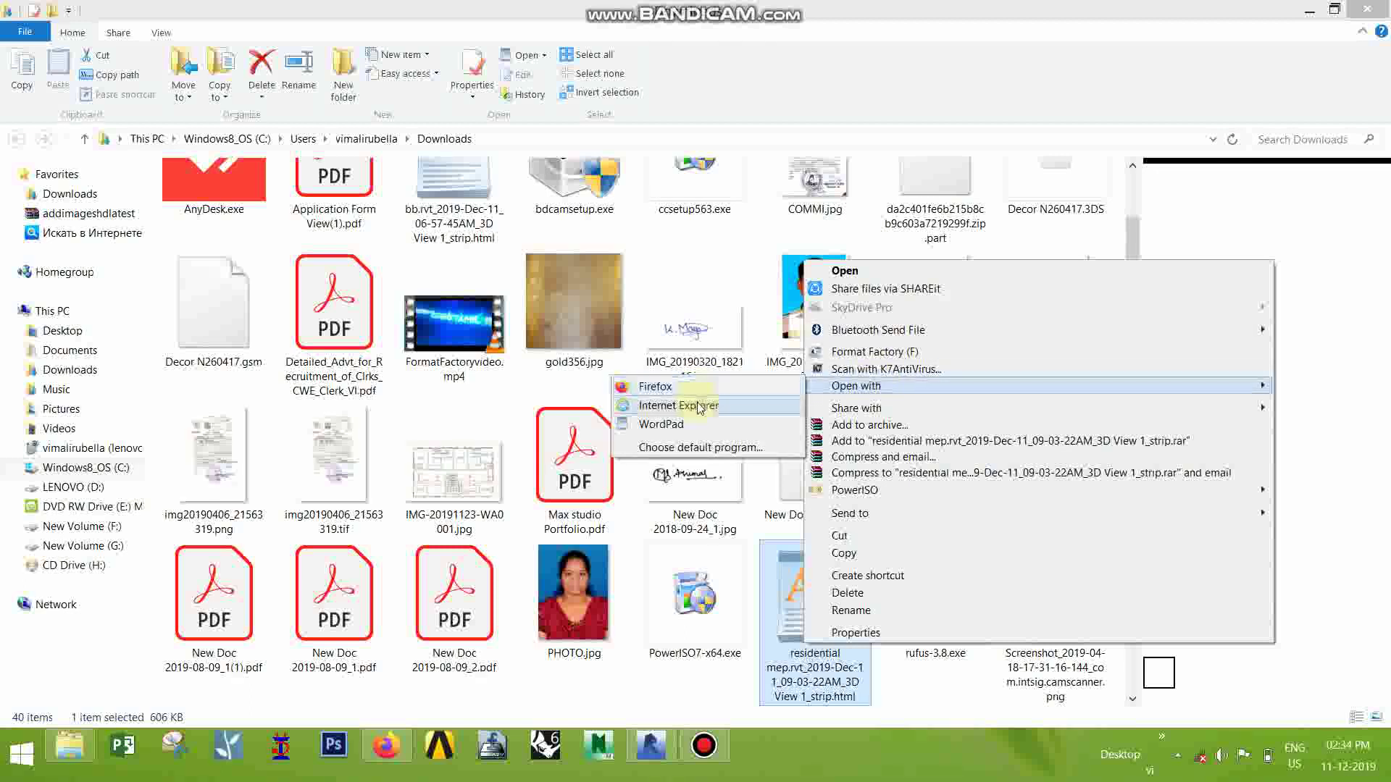
click(671, 403)
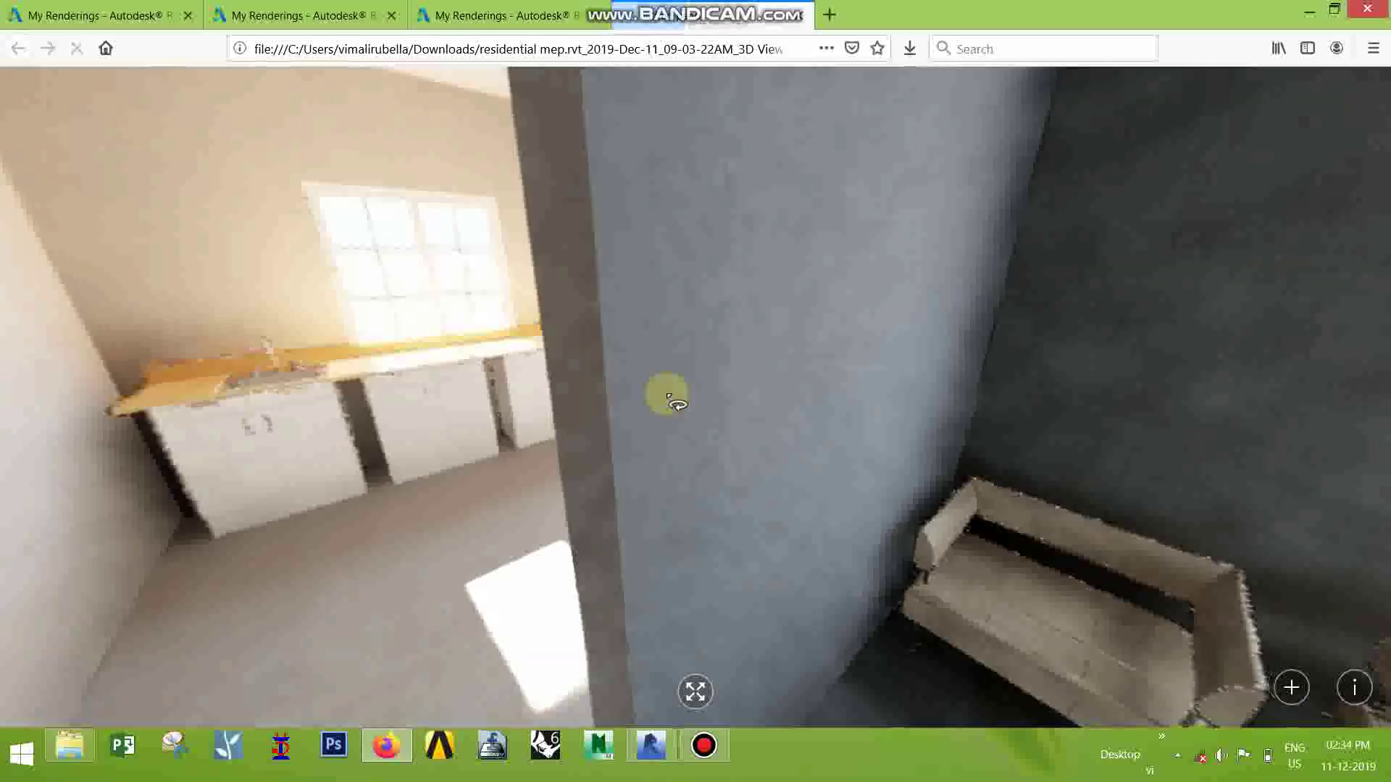
Rotate the offline residential mep.rvt panorama in Firefox to look around the room
mouse_move(670, 403)
mouse_down()
mouse_move(598, 534)
mouse_move(636, 505)
mouse_move(885, 472)
mouse_move(823, 242)
mouse_move(852, 631)
mouse_up()
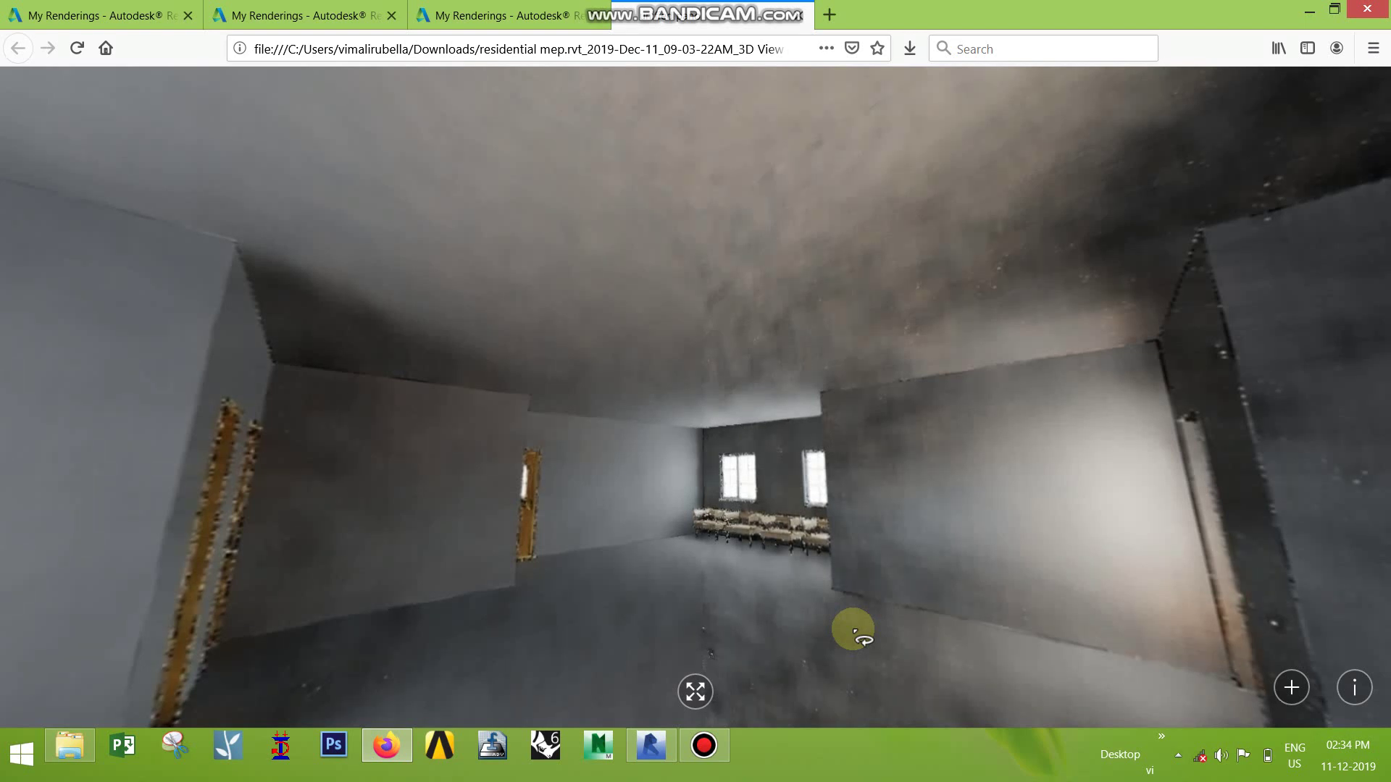
Go back to the Autodesk rendering tab, minimize Bandicam and bring Revit to the front
click(493, 16)
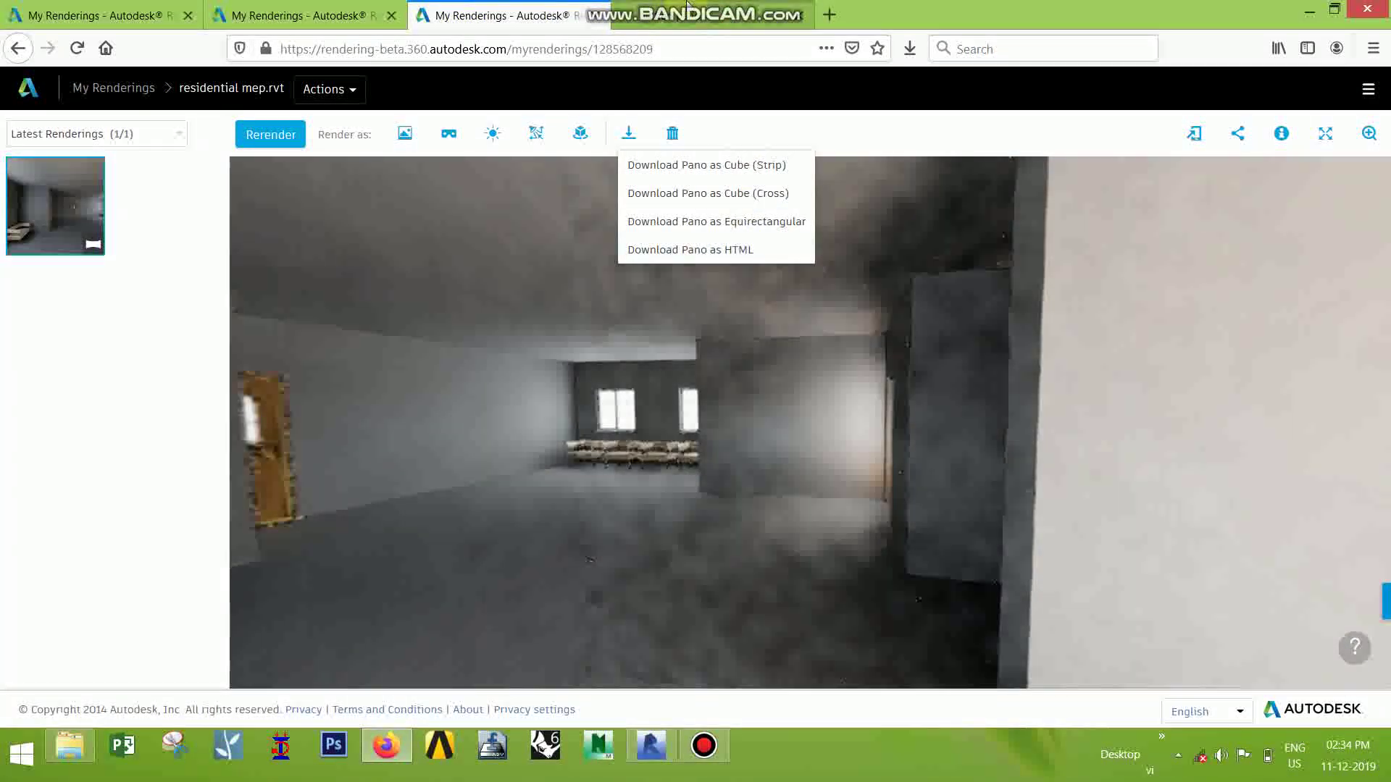
click(716, 739)
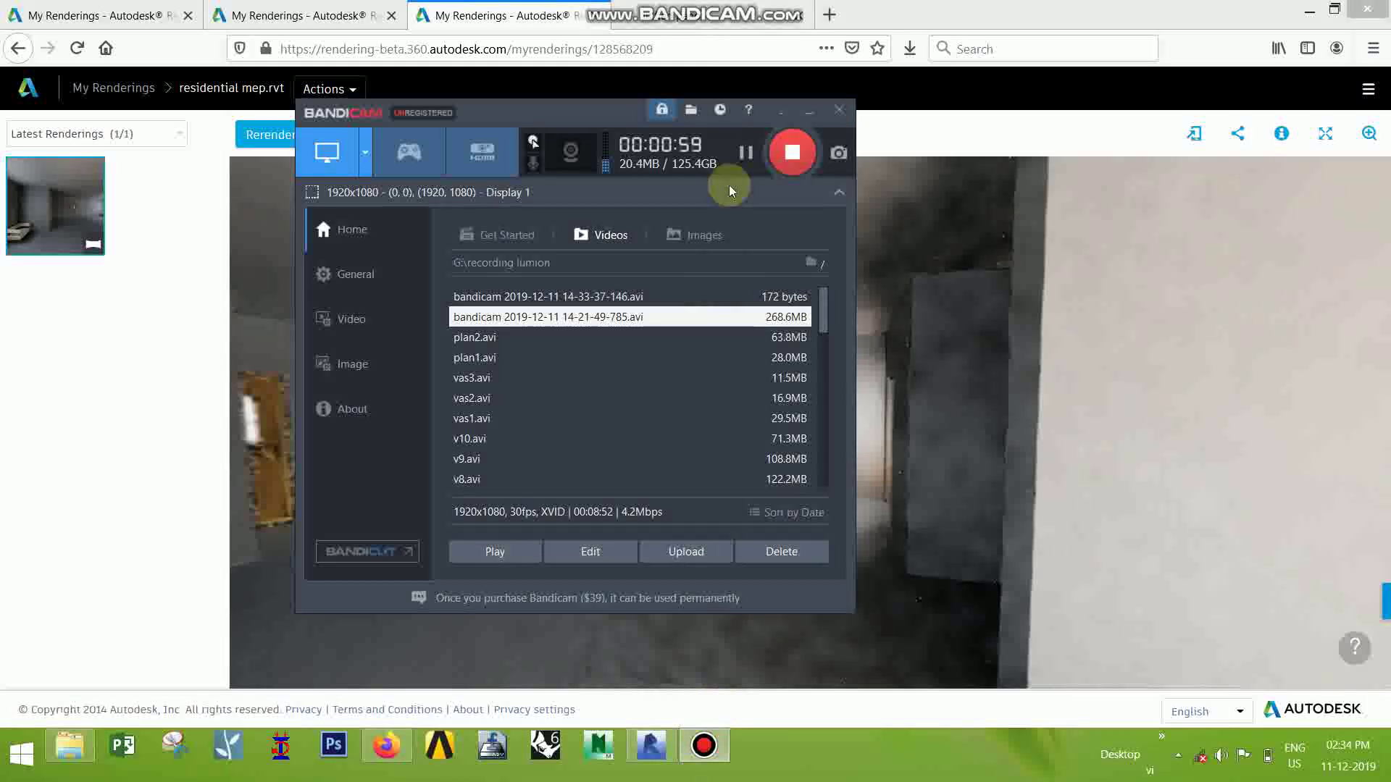
click(803, 123)
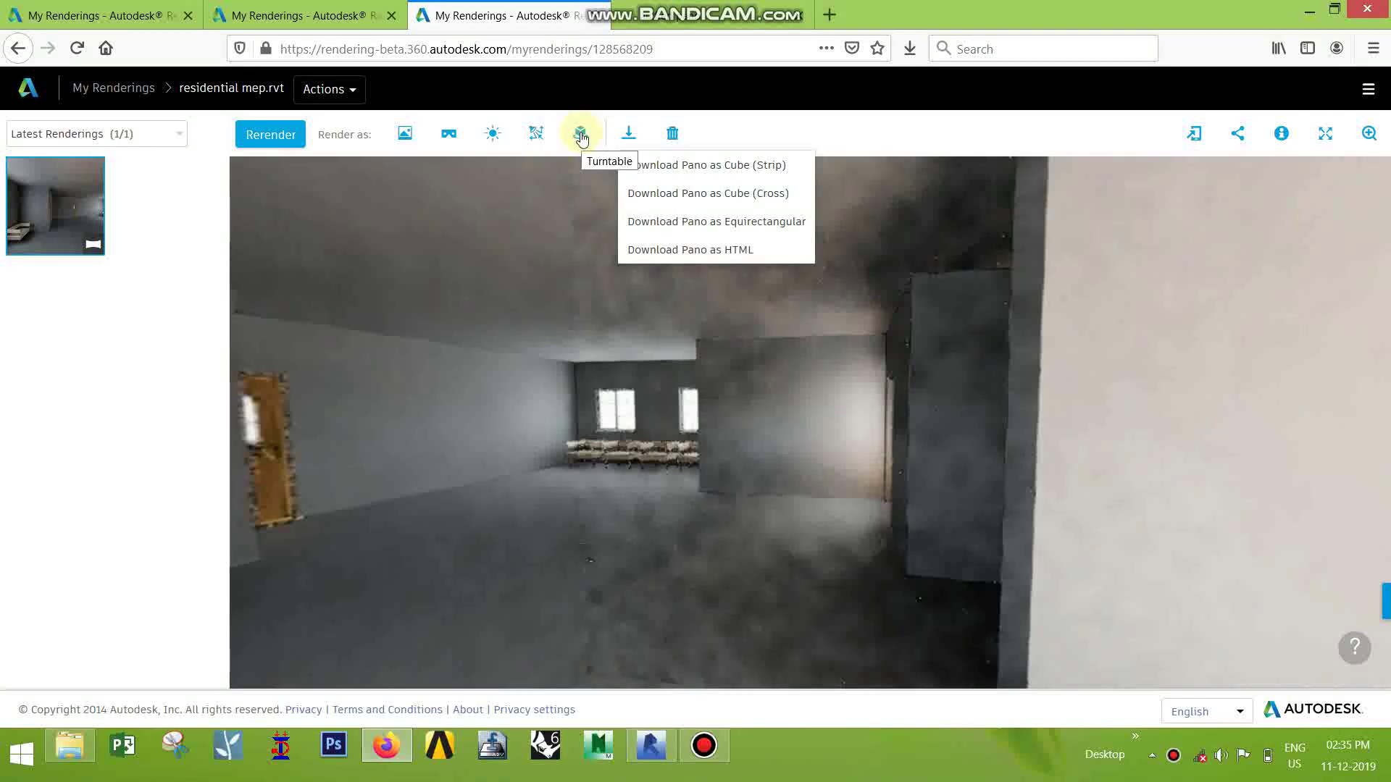
click(650, 746)
Launch Render in Cloud from Revit's View tab and continue past the welcome screen
middle_drag(707, 462, 711, 532)
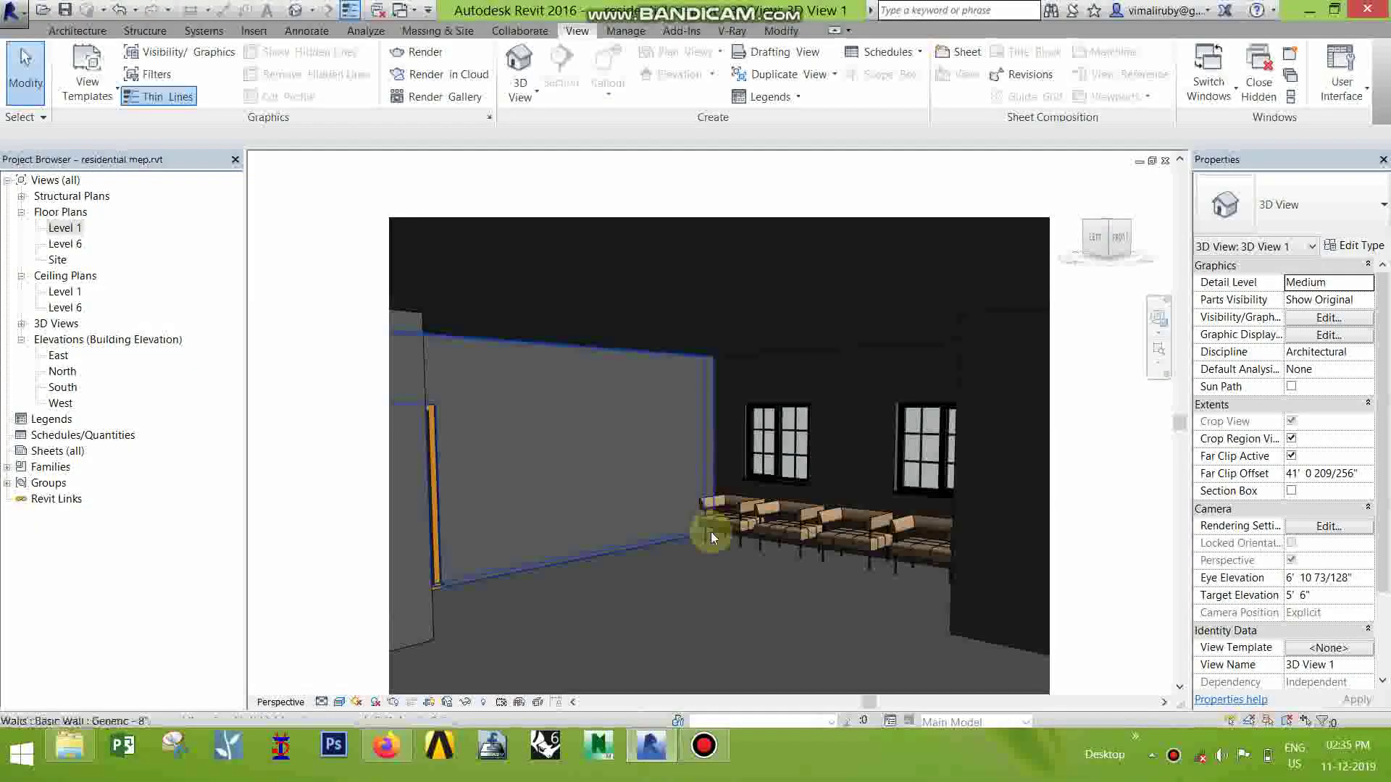
click(435, 52)
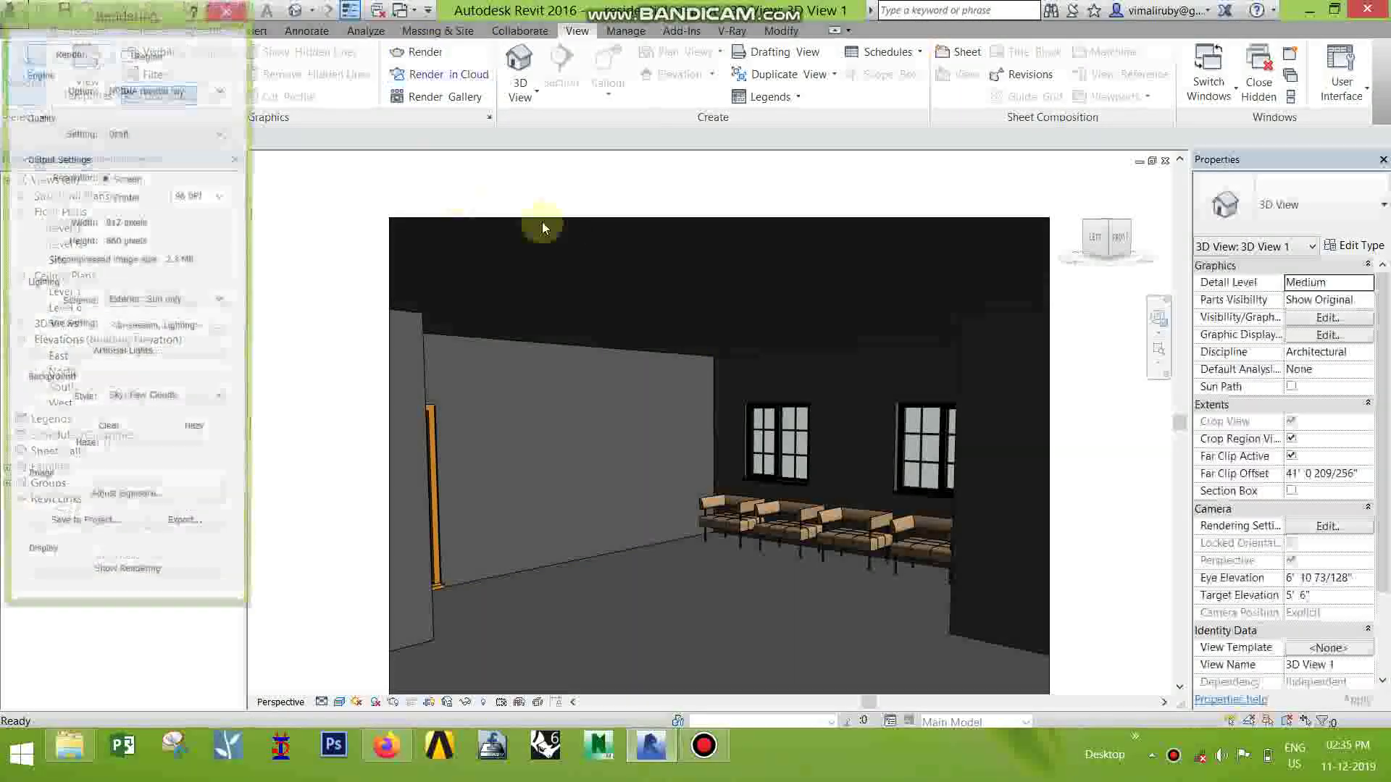
click(460, 75)
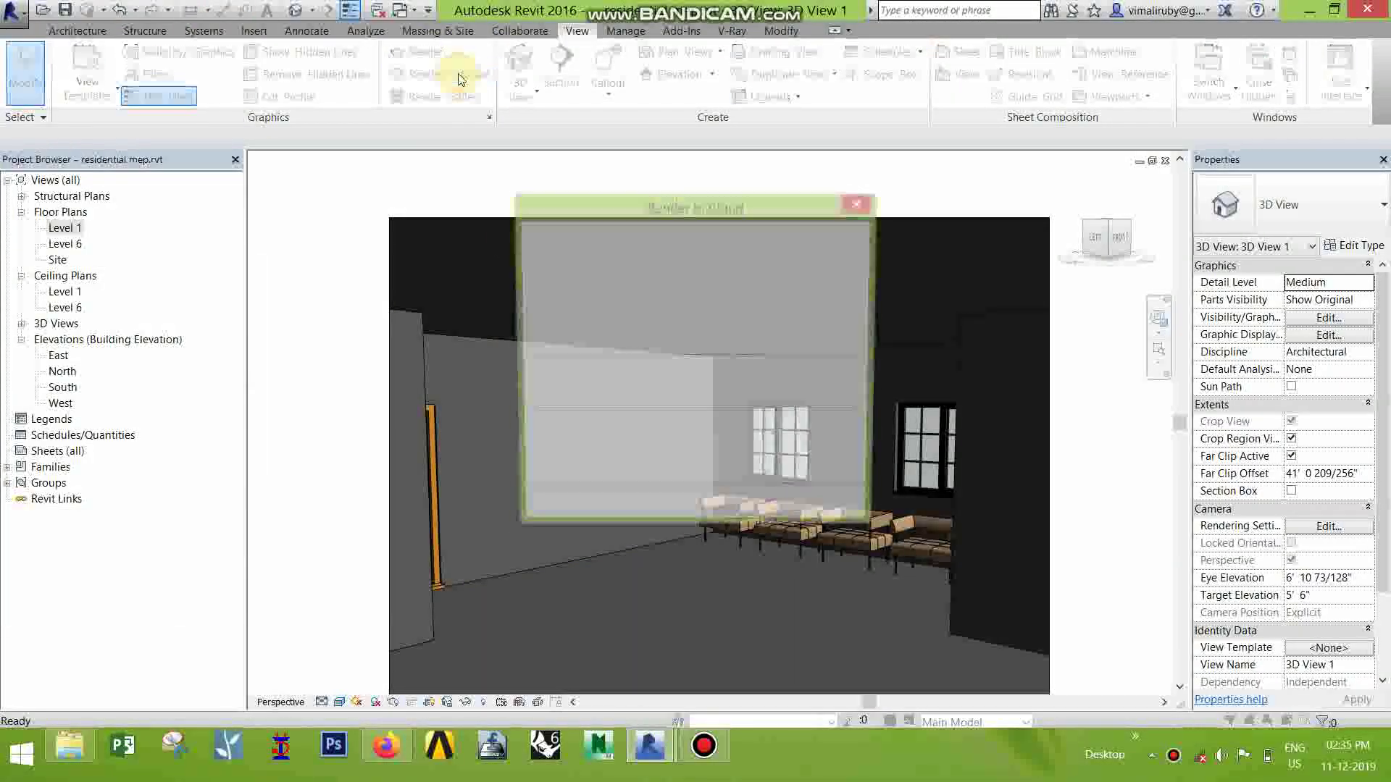
click(828, 520)
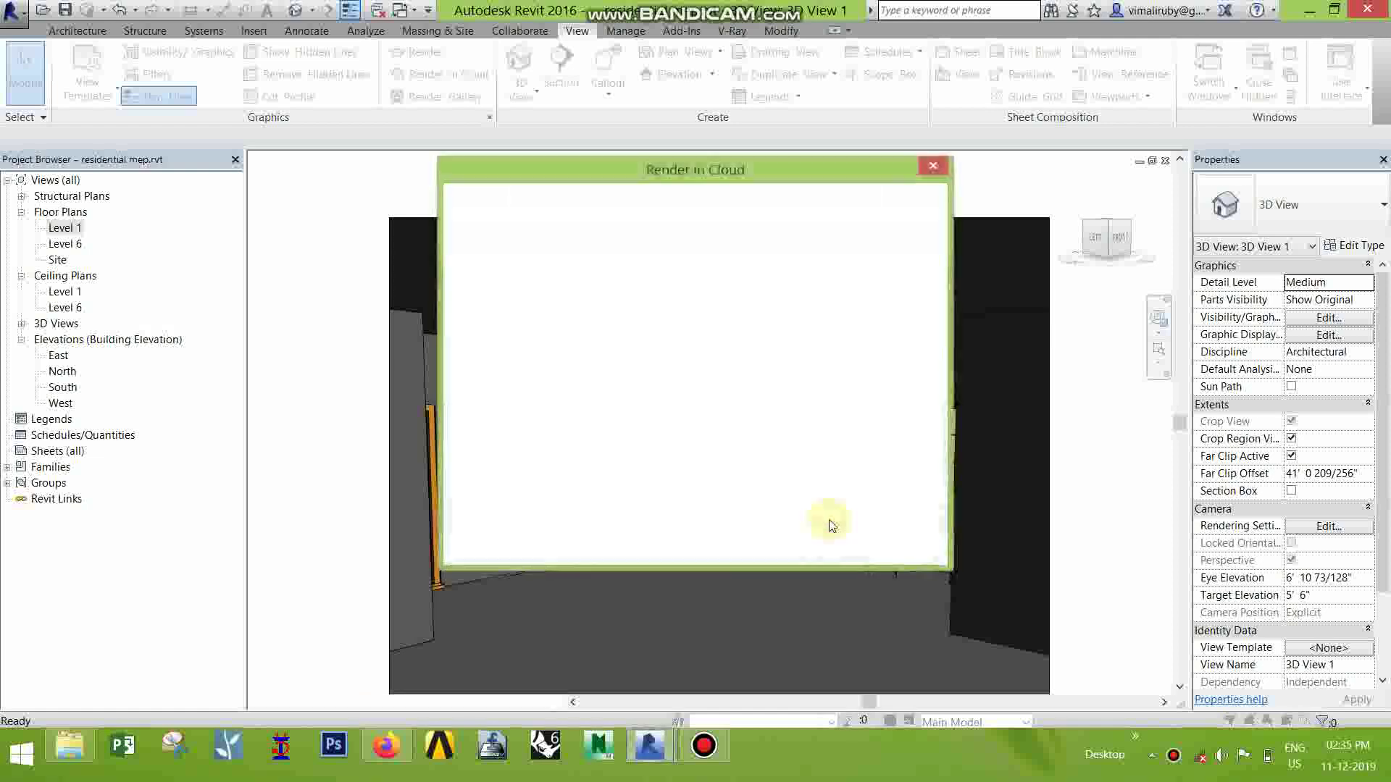
Dismiss the No Connection error, turn Wi‑Fi back on and rerun Render in Cloud
click(815, 407)
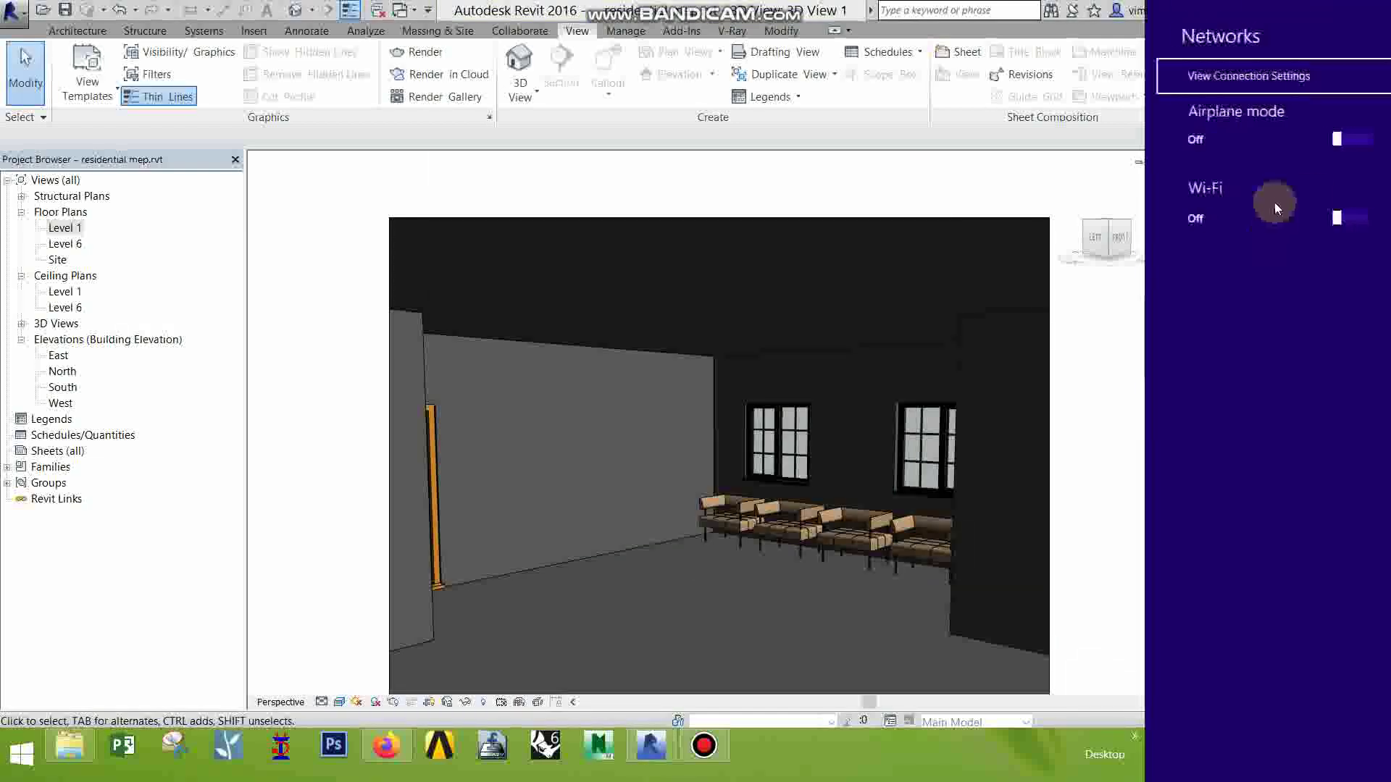
click(1332, 219)
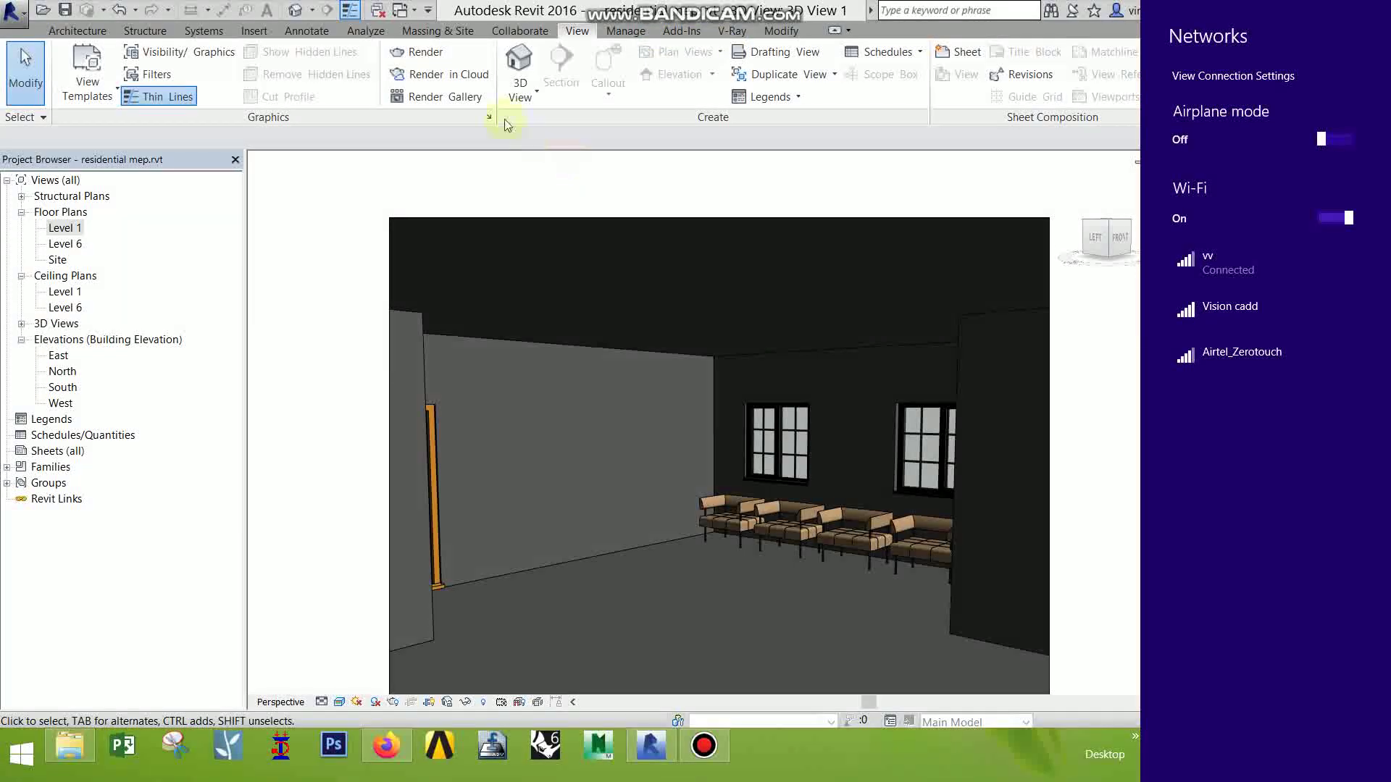
click(455, 79)
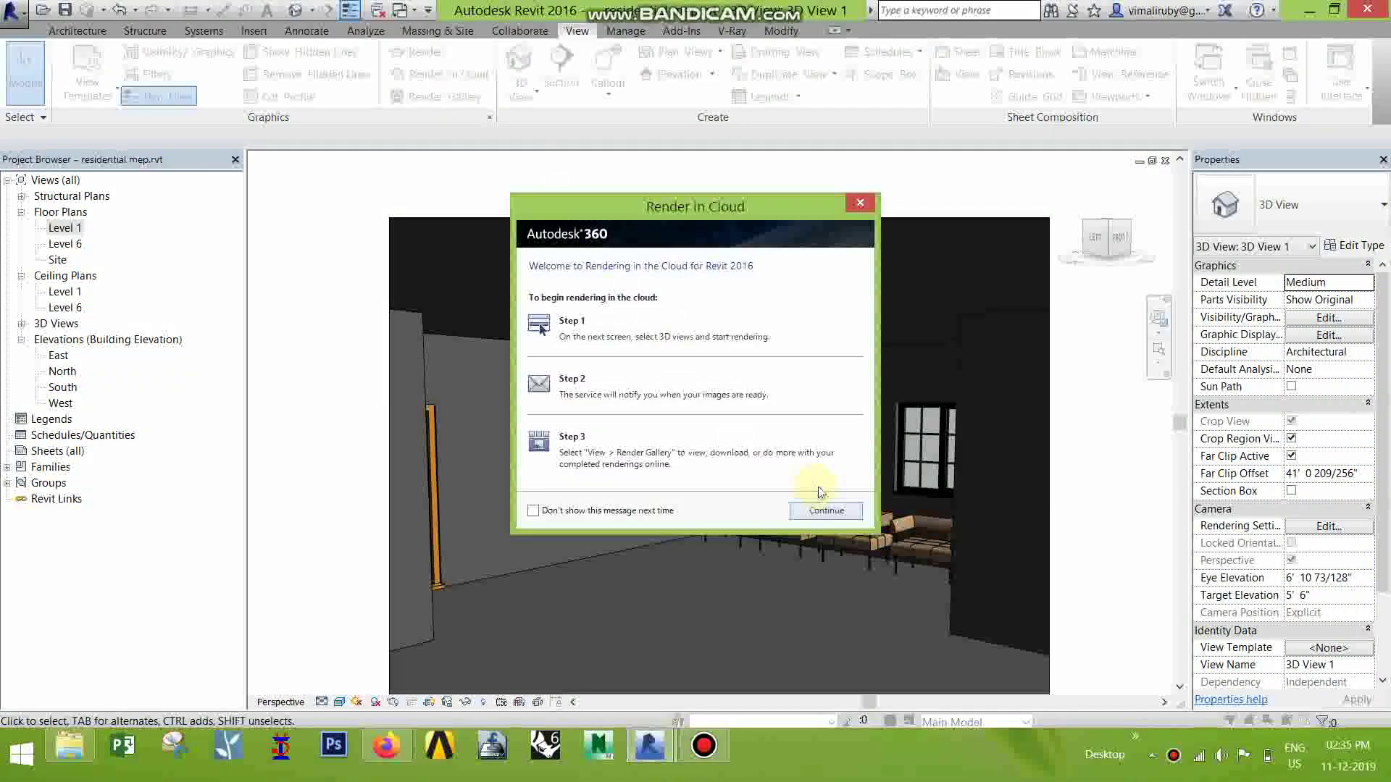
Submit 3D View 1 as a Standard-quality Still Image cloud render, uploading in the background
click(835, 518)
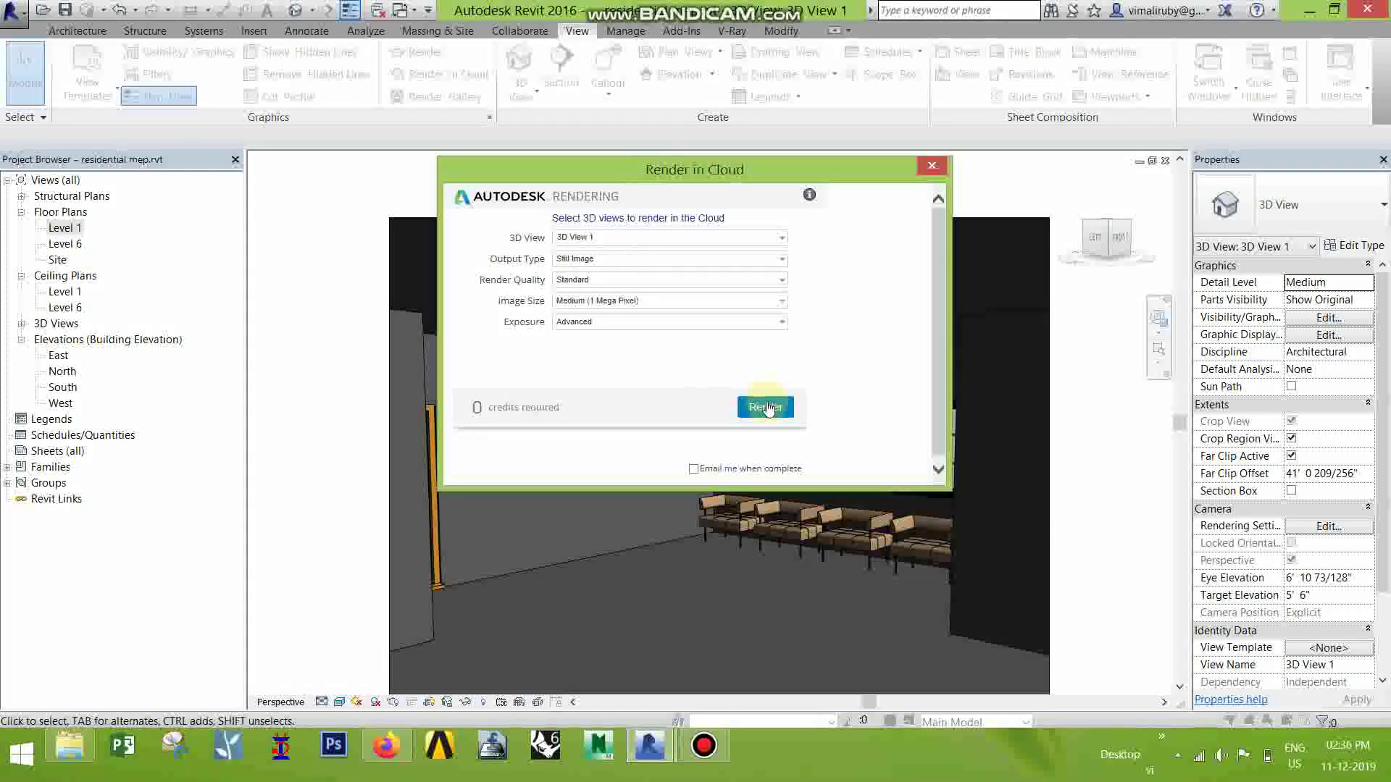
click(596, 259)
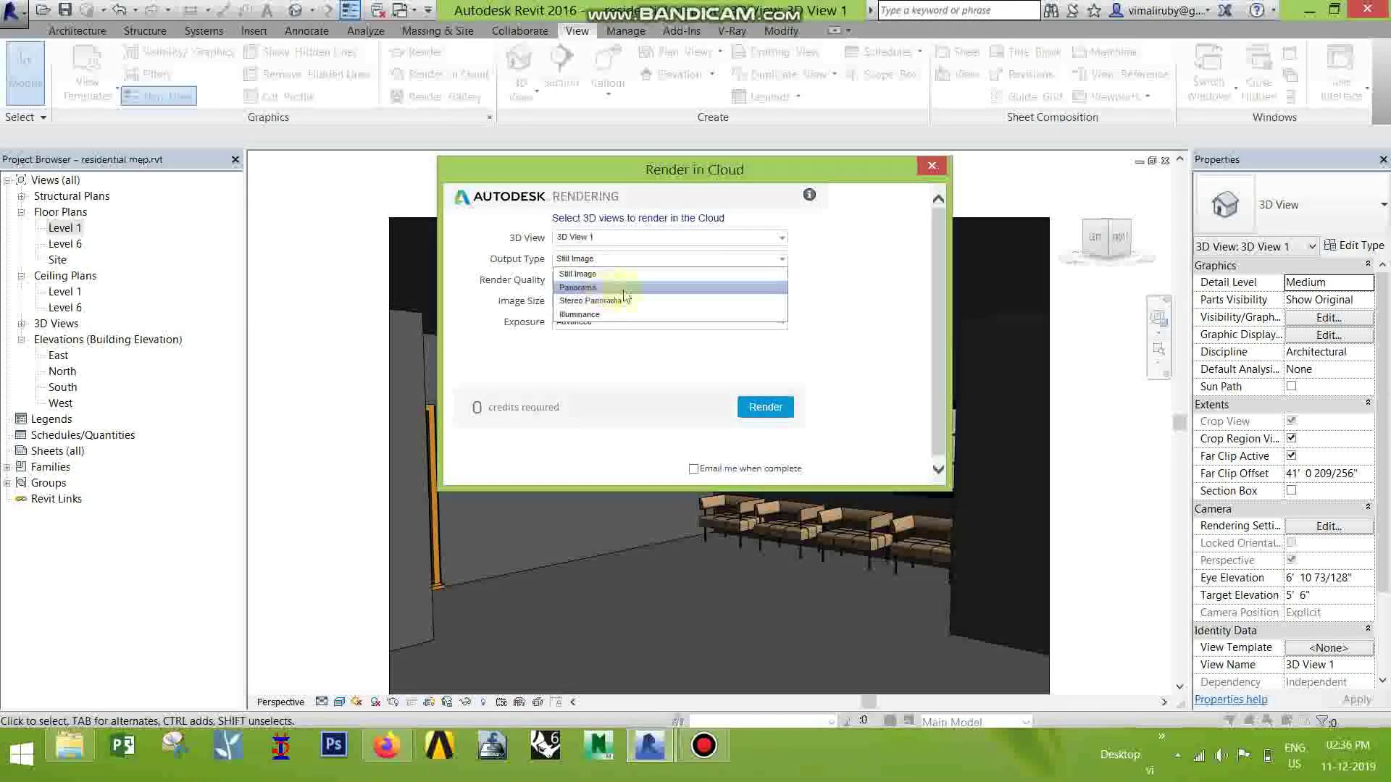
click(830, 317)
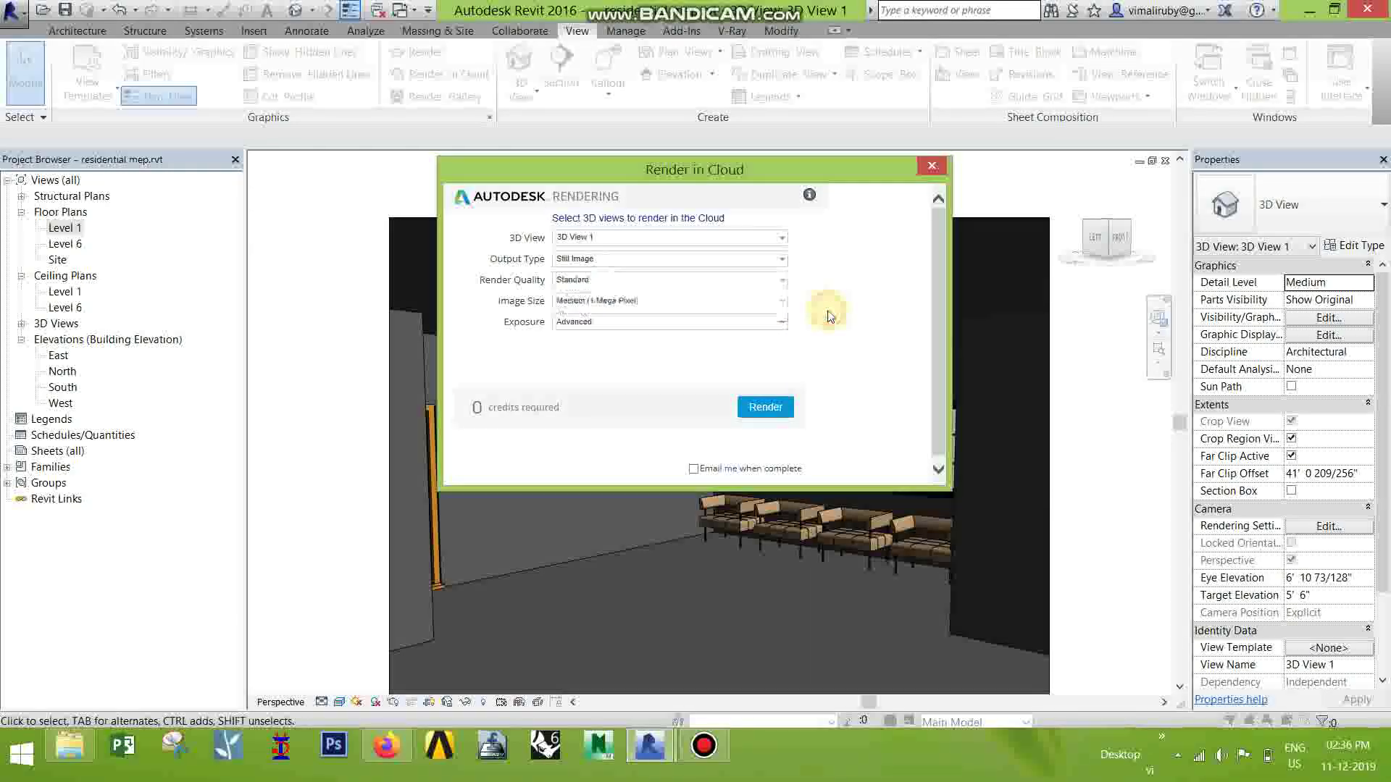
click(767, 408)
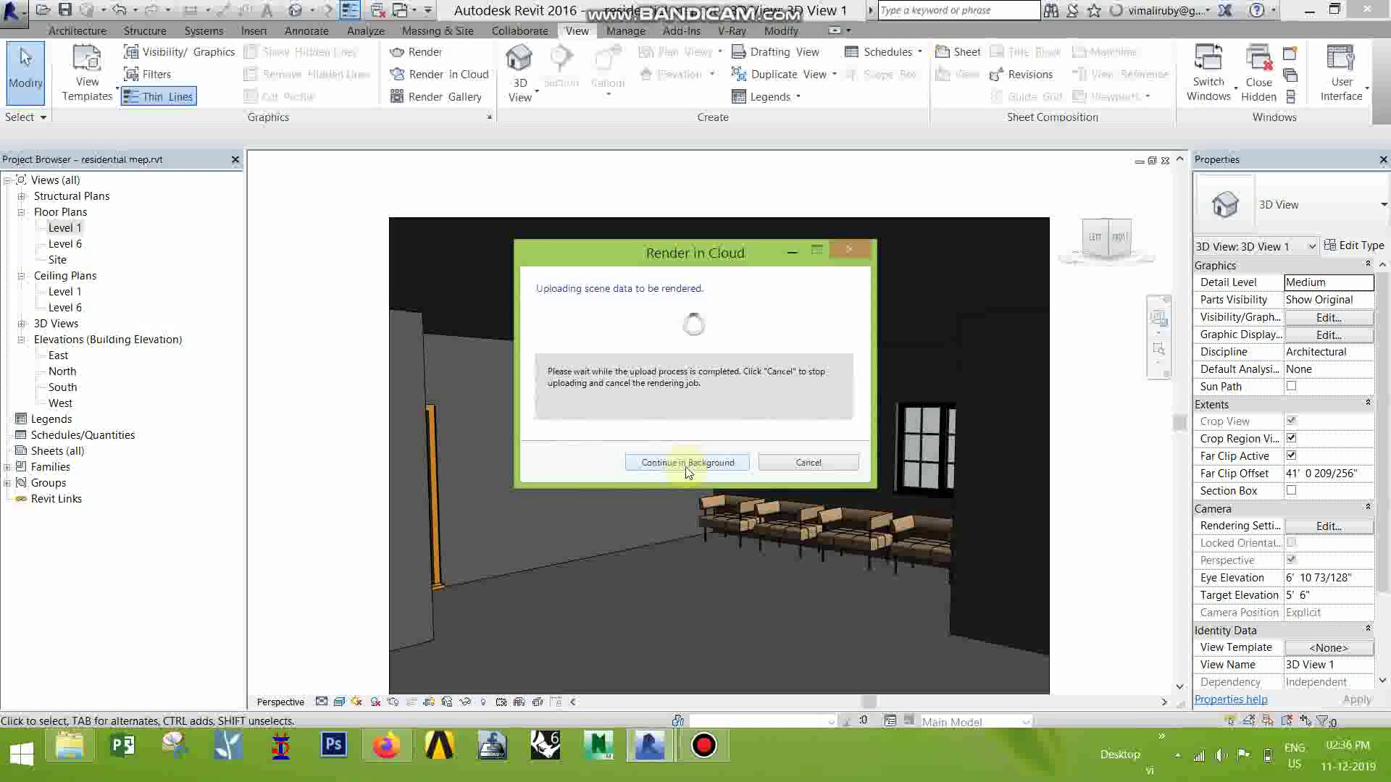
click(685, 465)
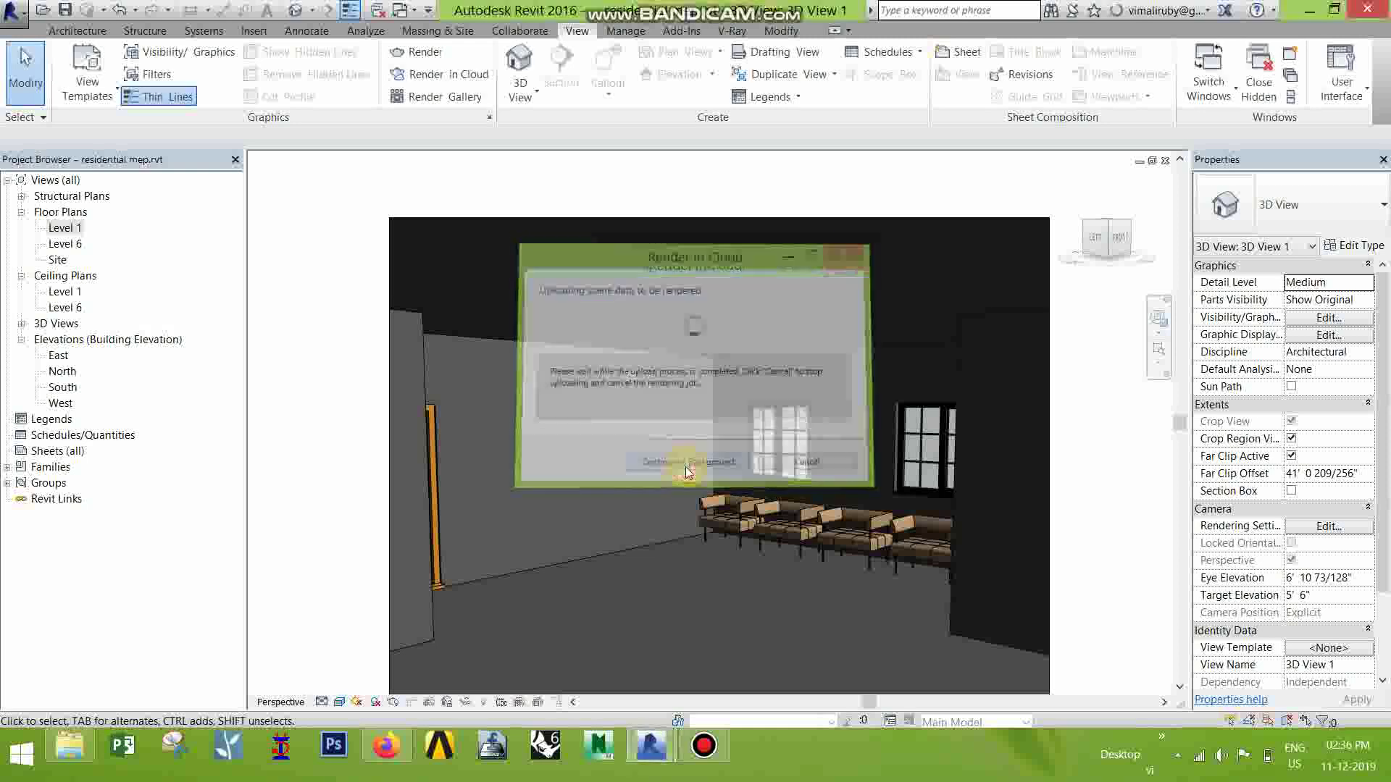
Check the upload status, then open the new job's A360 rendering progress page in Firefox
click(1141, 16)
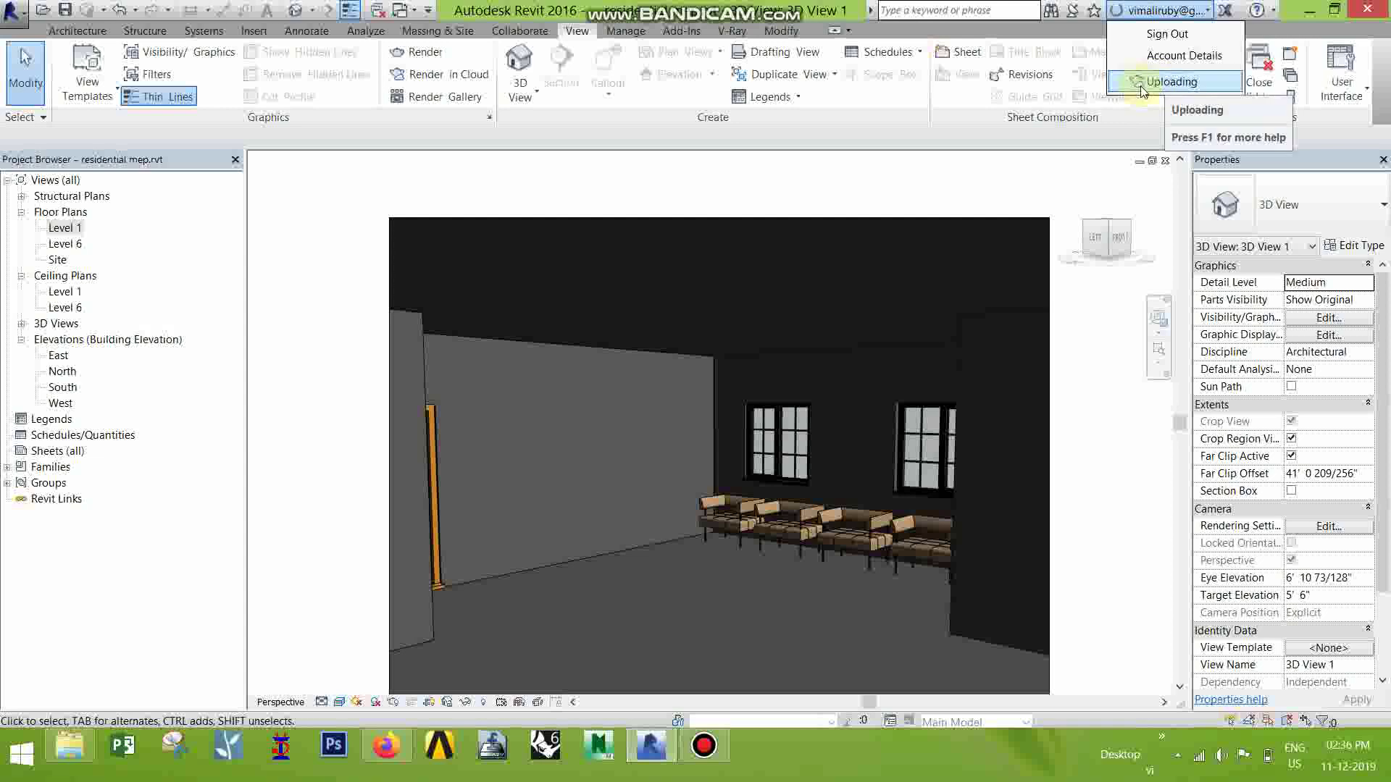
click(391, 740)
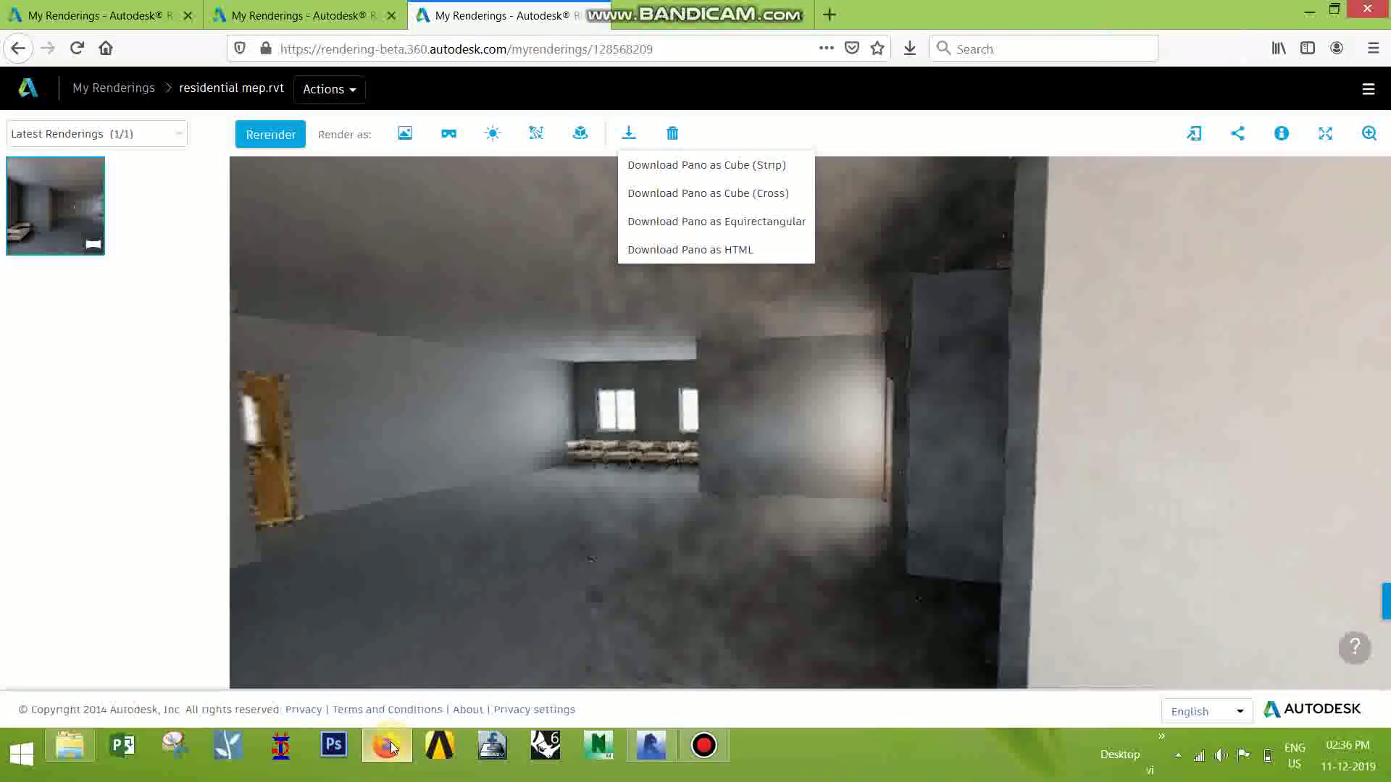
click(392, 745)
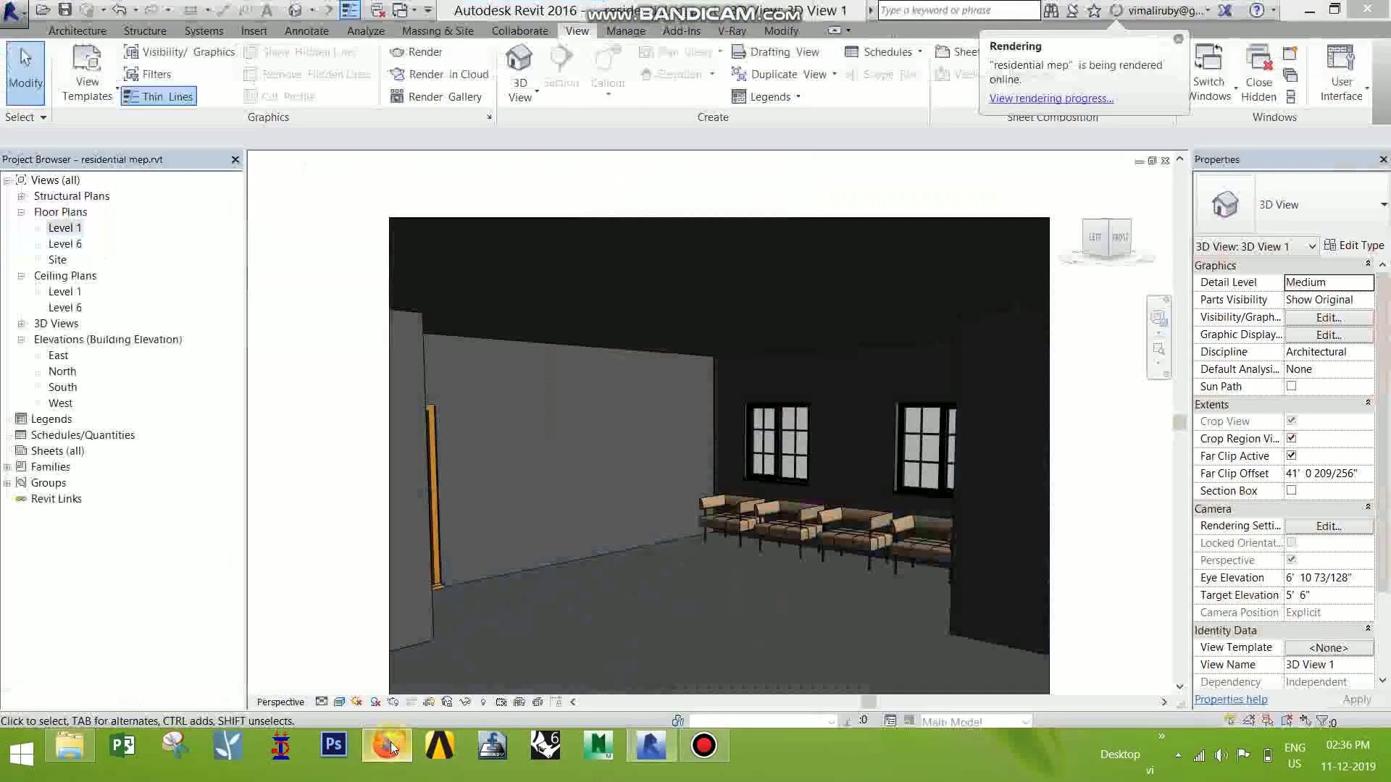
click(1062, 99)
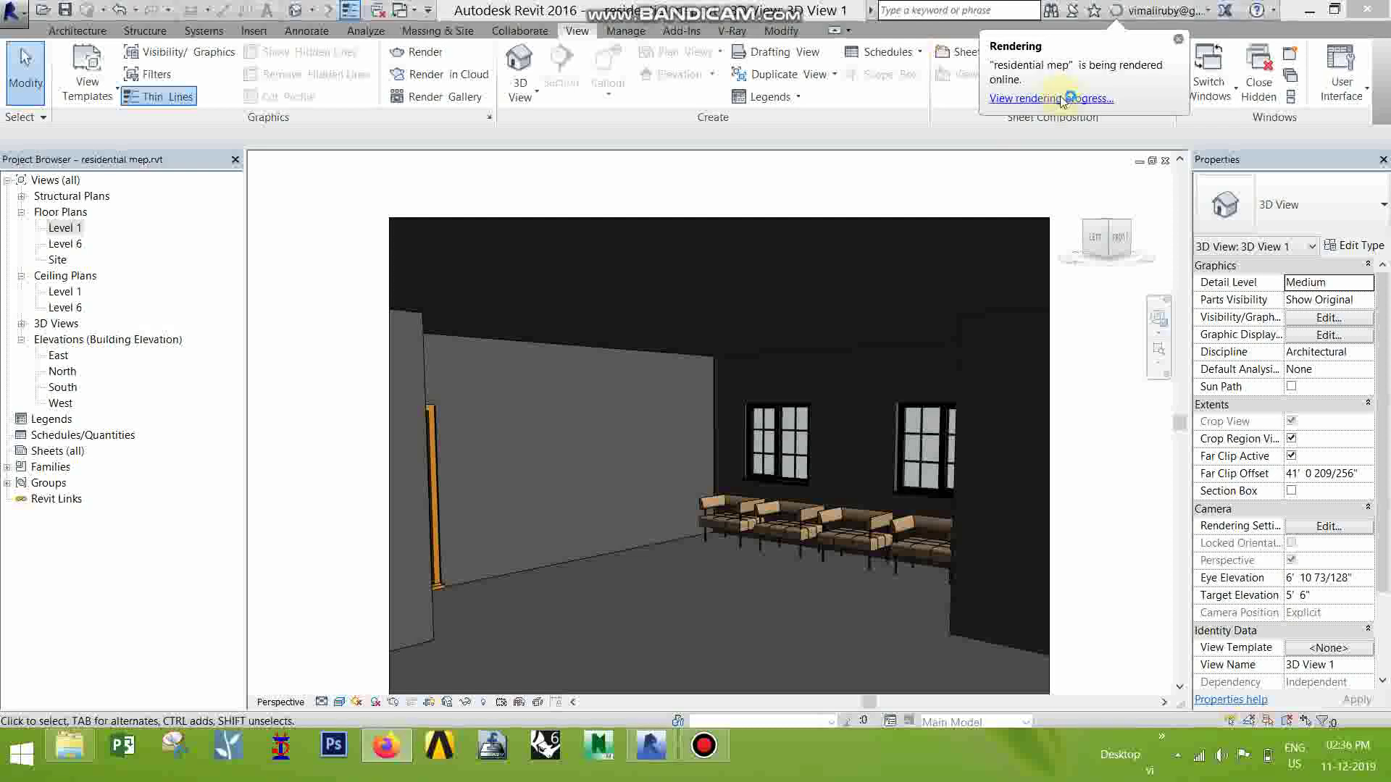